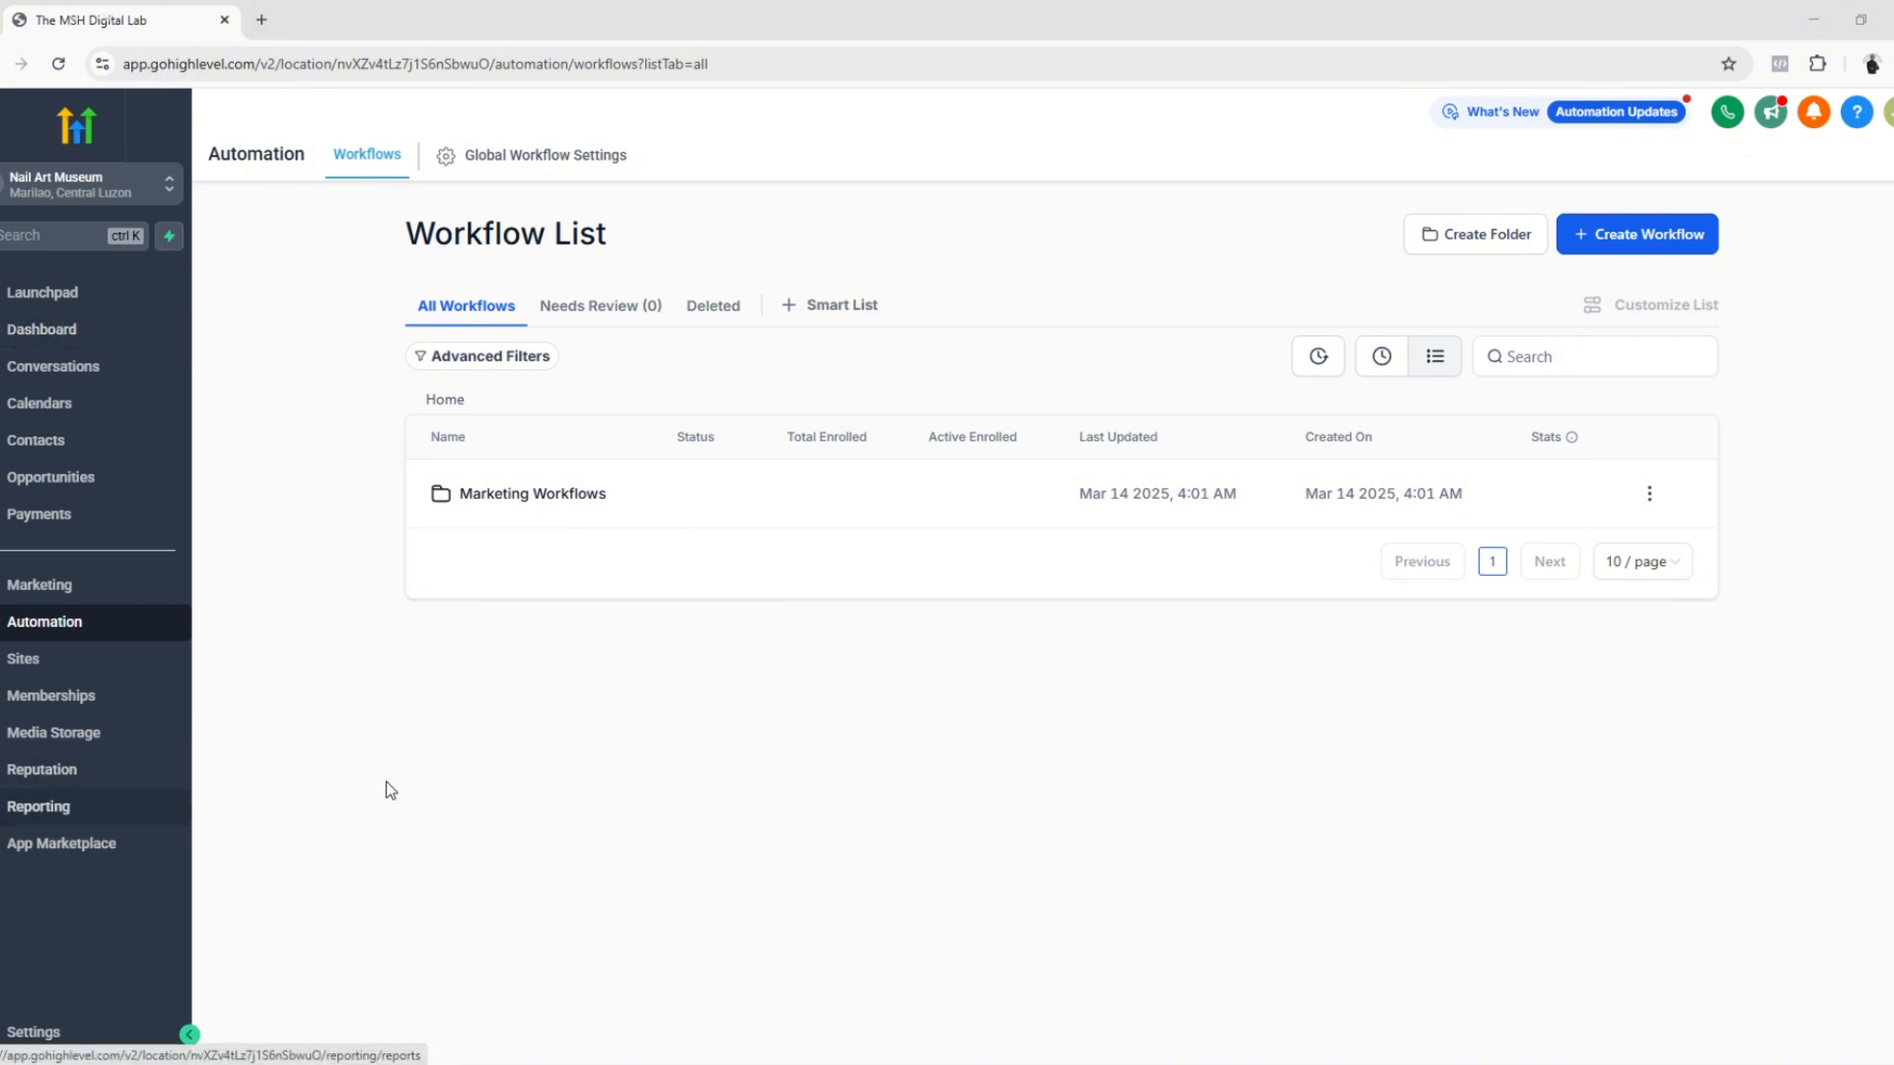
Go to the automation workflows and open the recipe templates for creating a new workflow
left_click(54, 629)
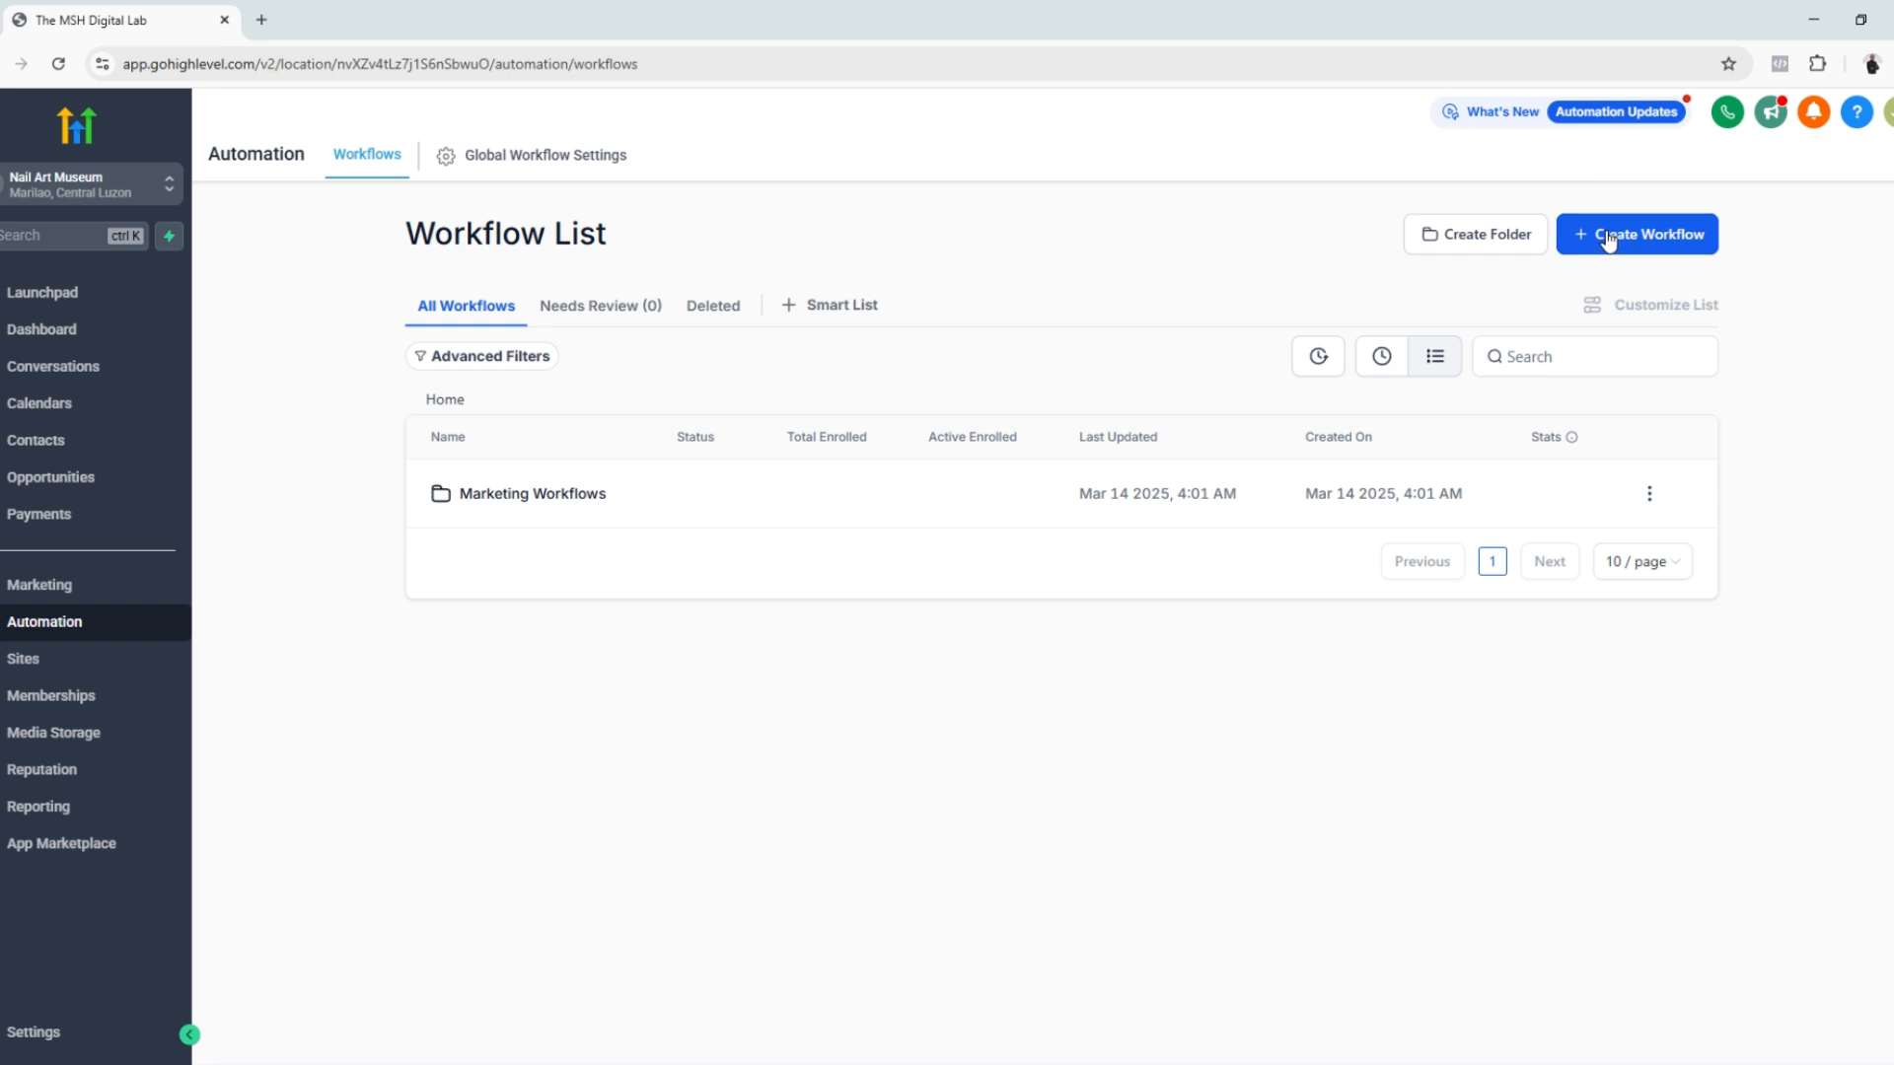
left_click(1616, 246)
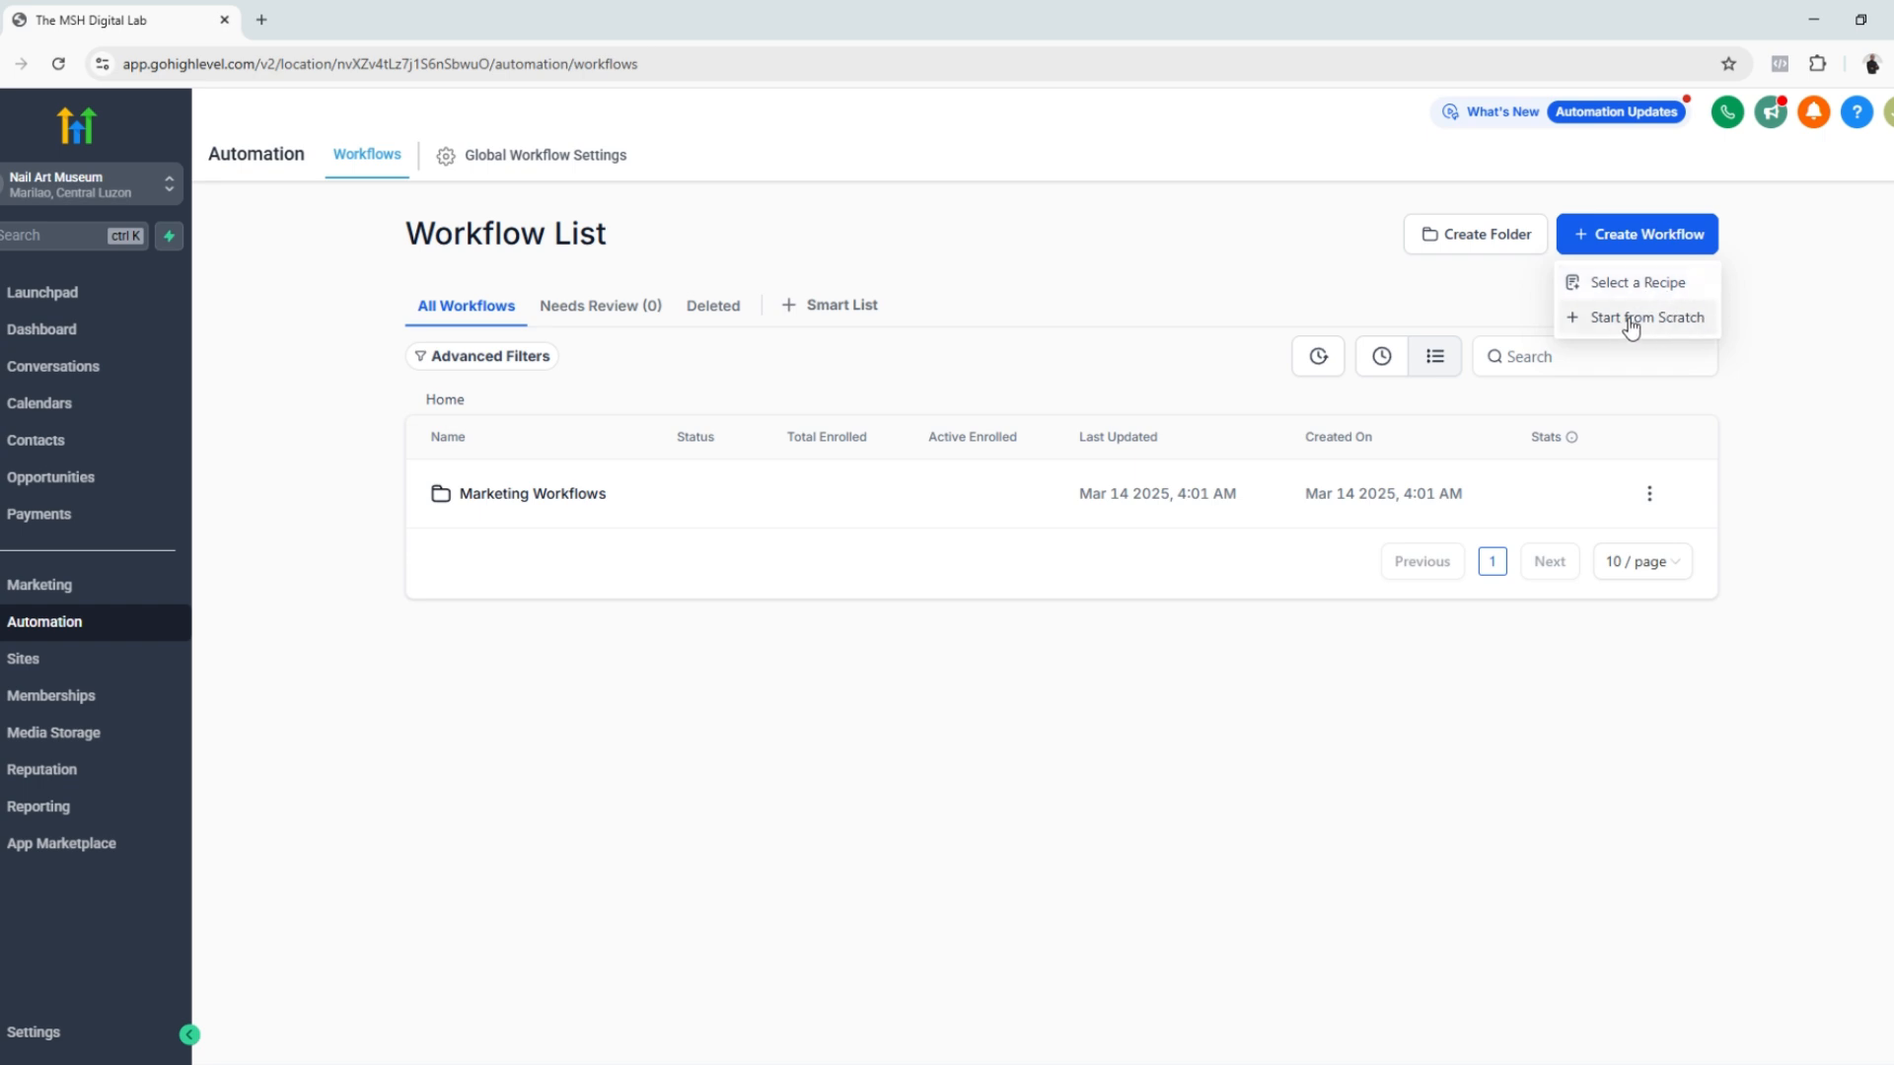
left_click(1638, 288)
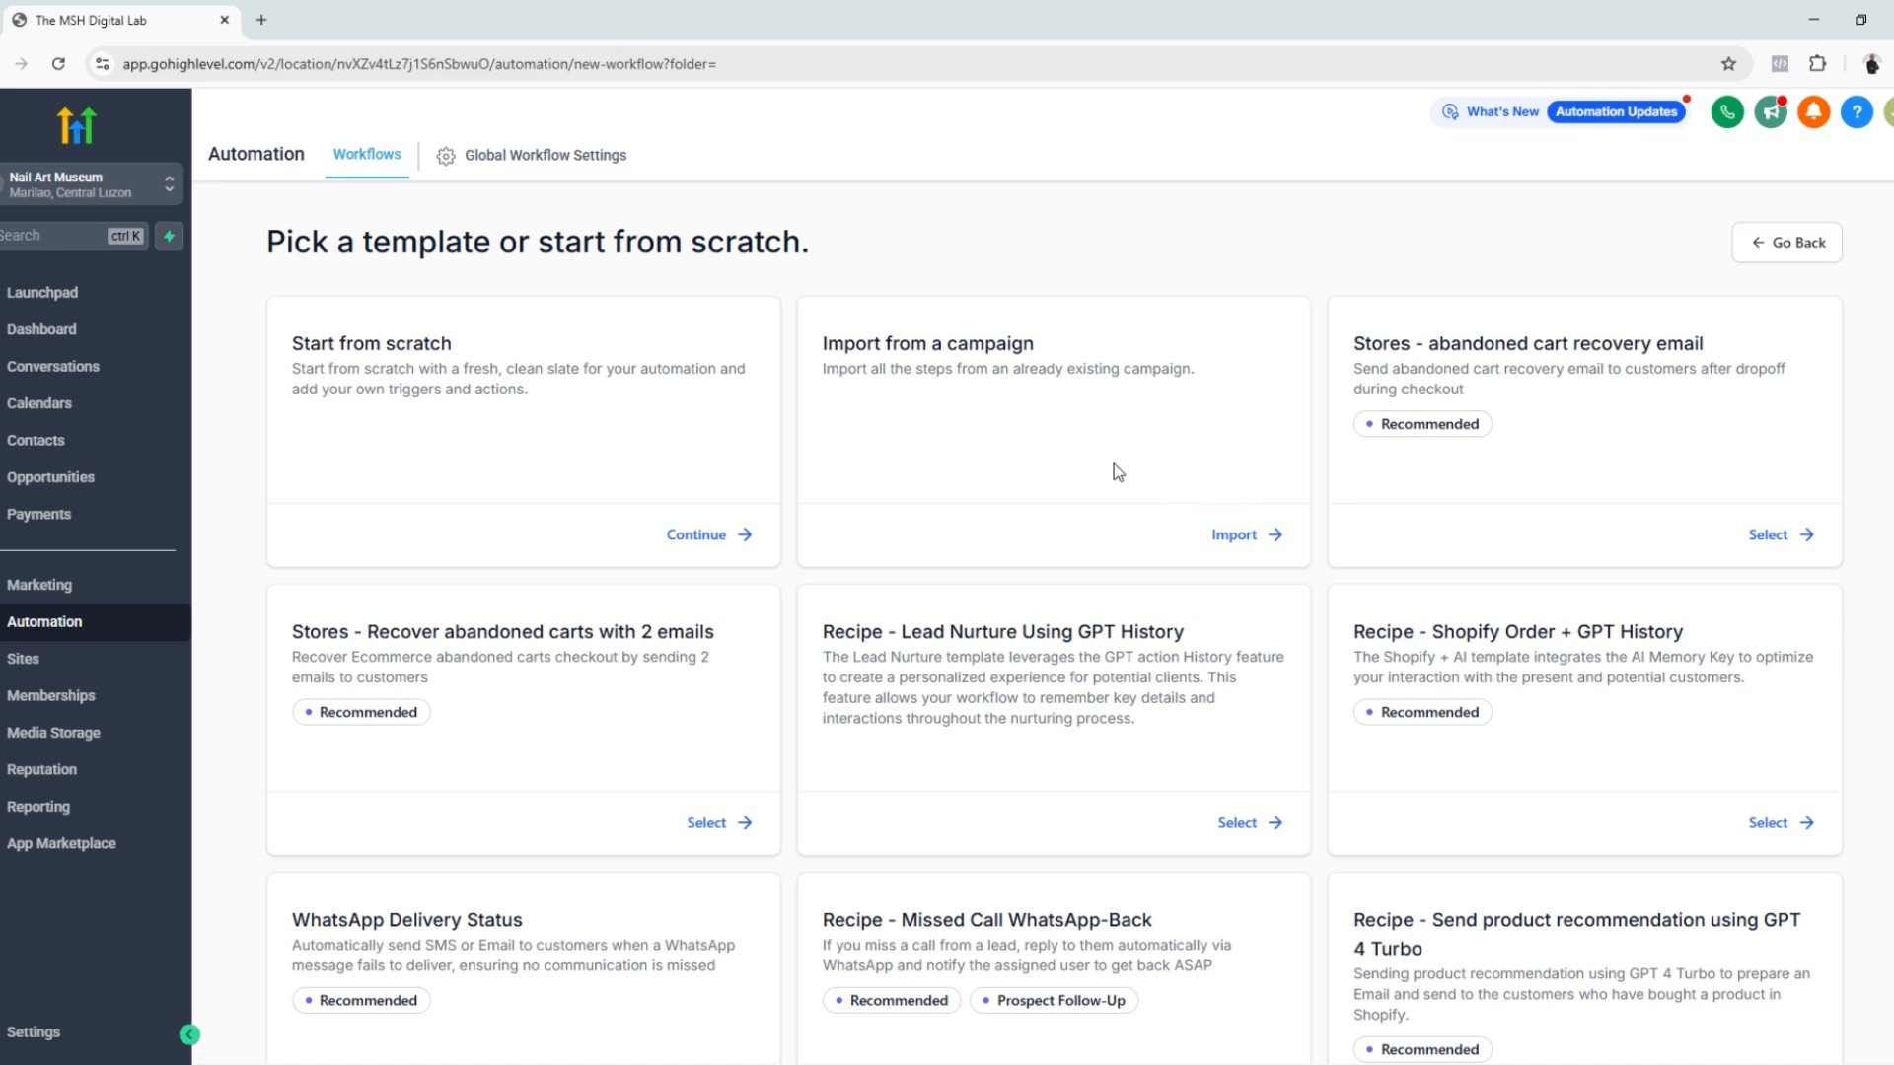
Look through the workflow templates and recipes offered as starting points for the new workflow
scroll(1058, 582, "down", 12)
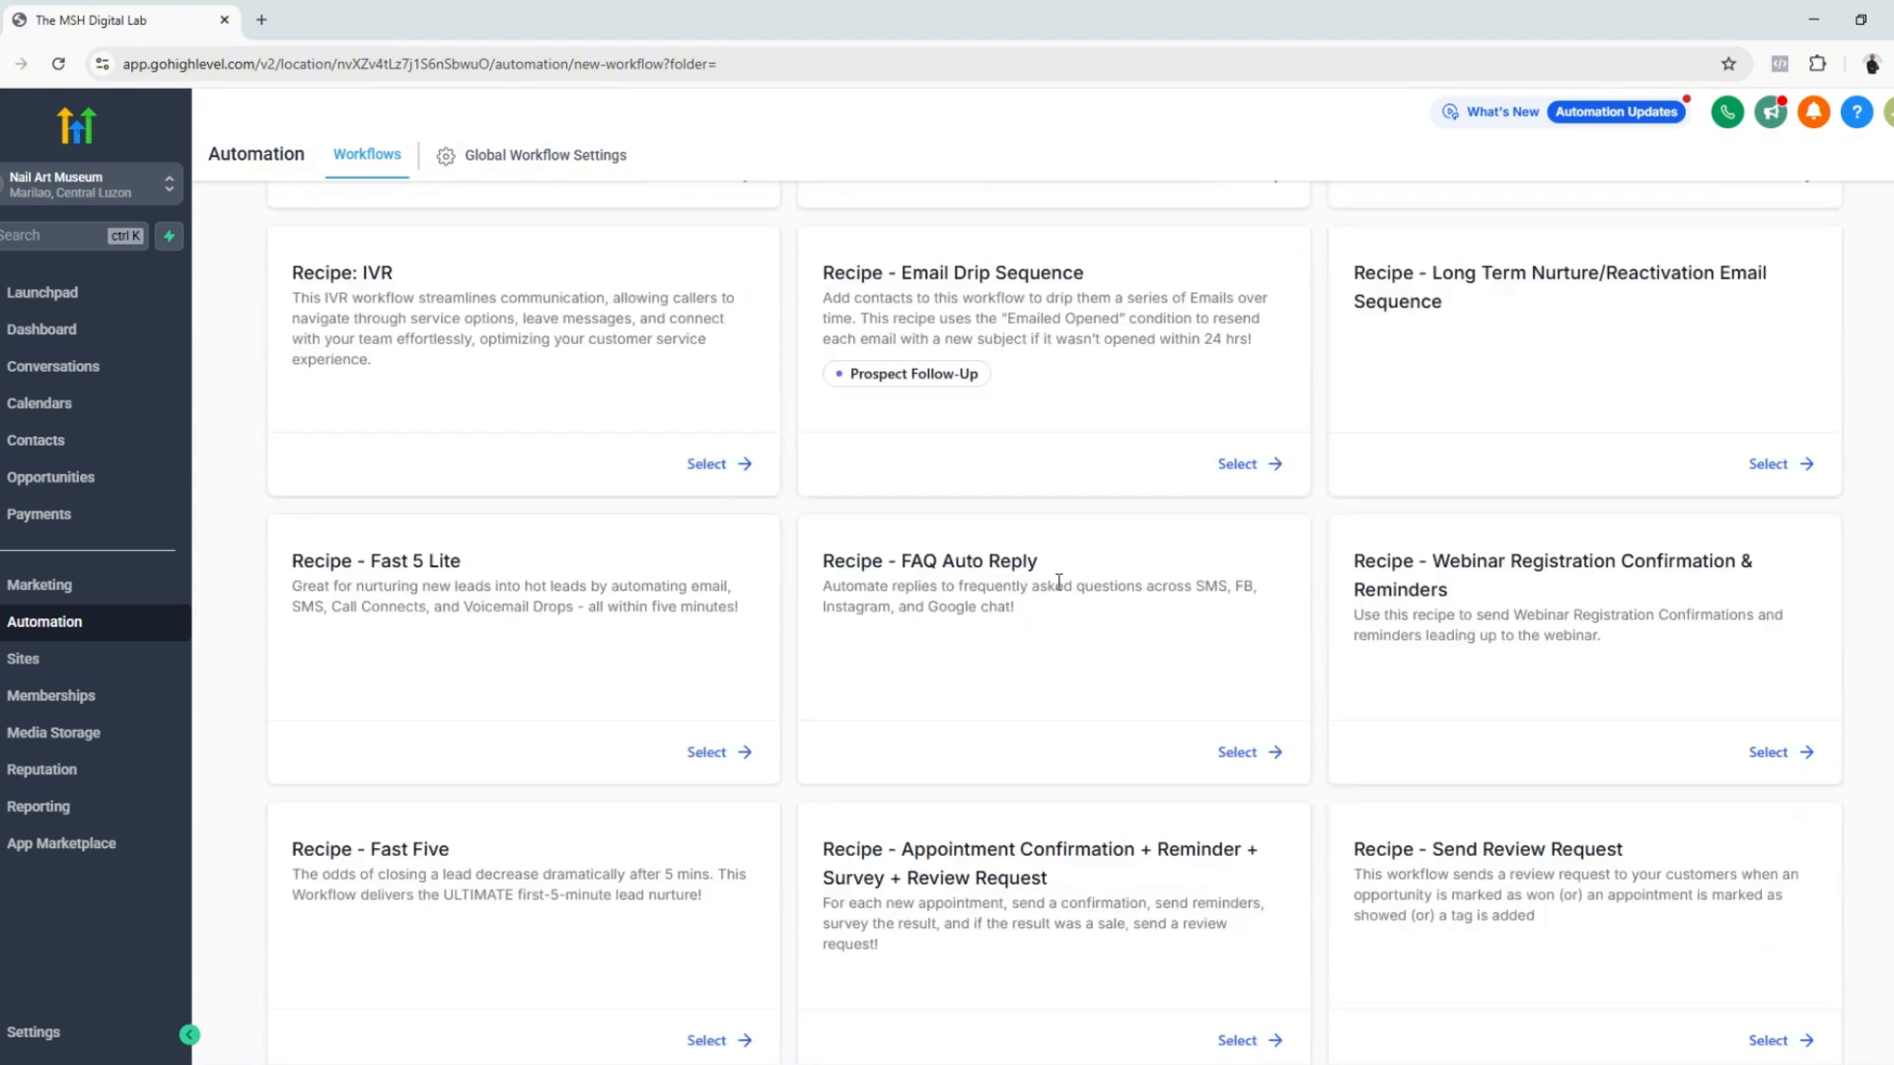
scroll(1058, 582, "down", 9)
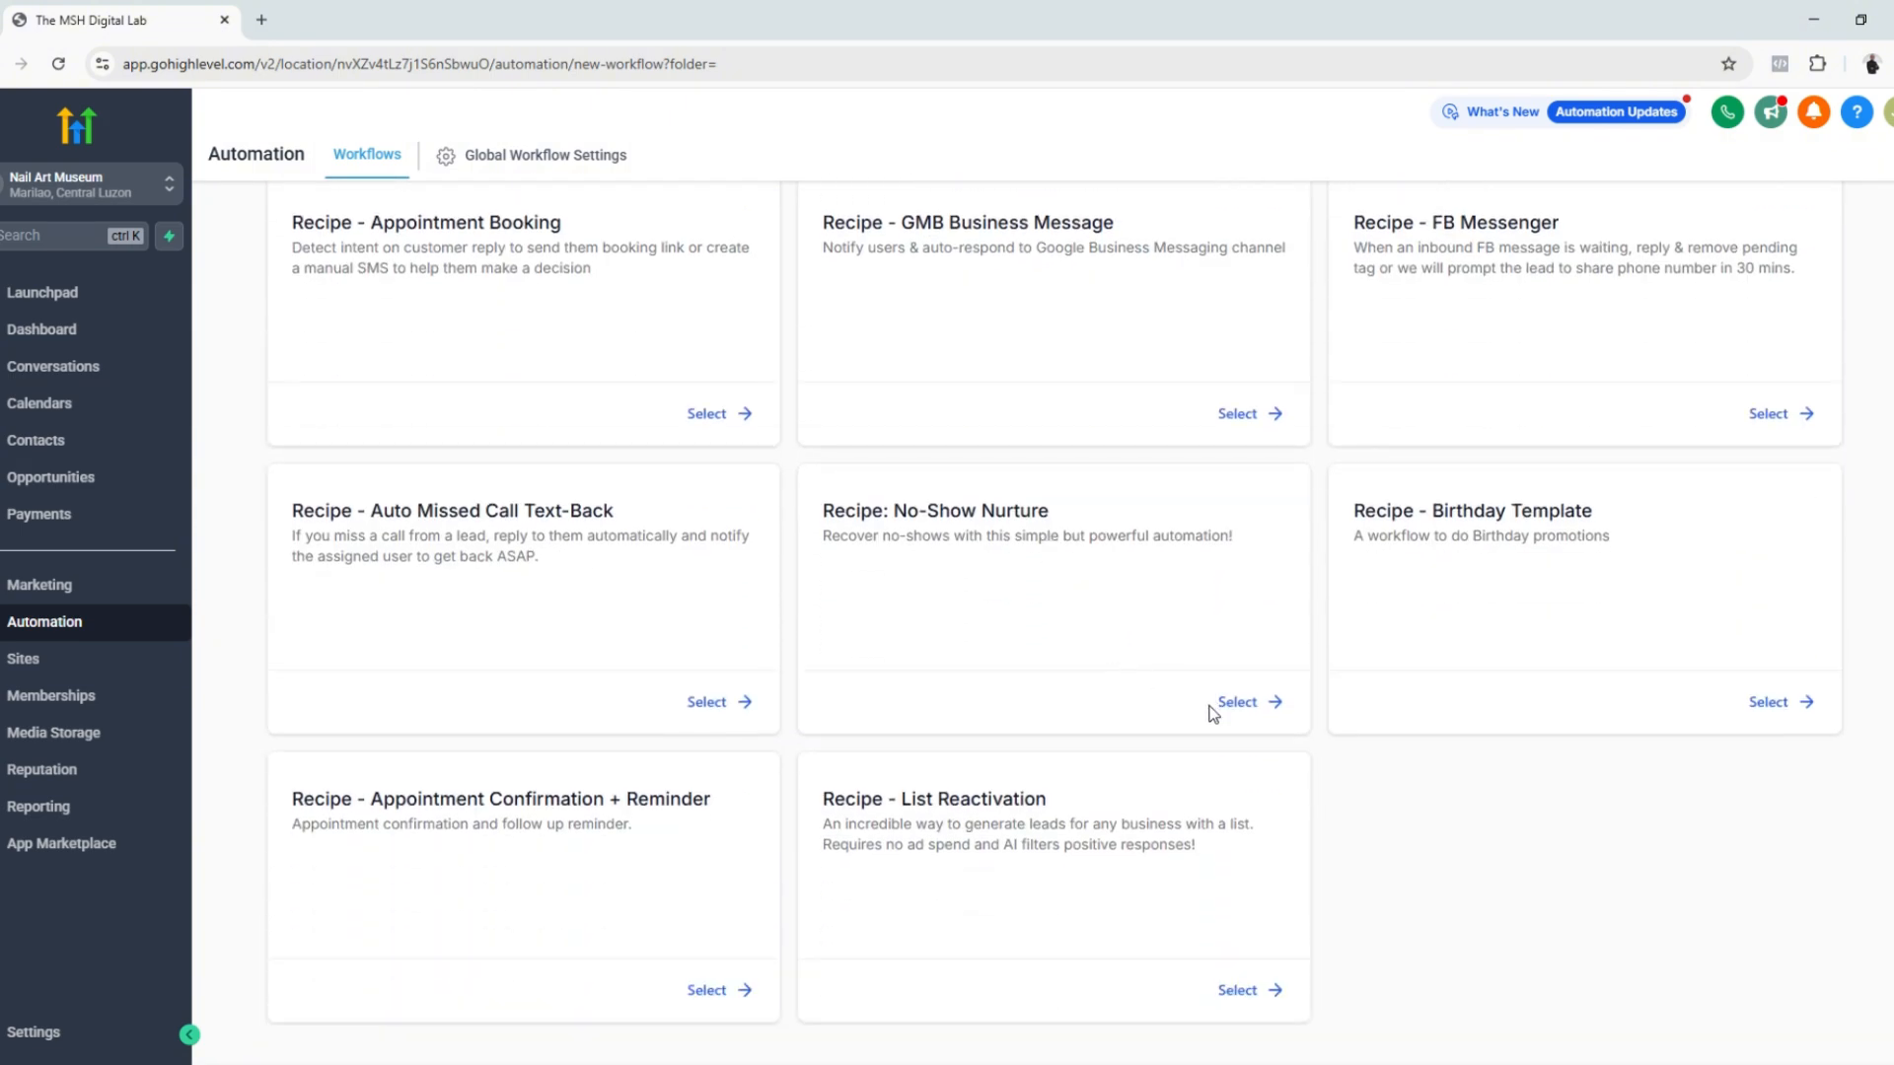
scroll(1214, 713, "up", 18)
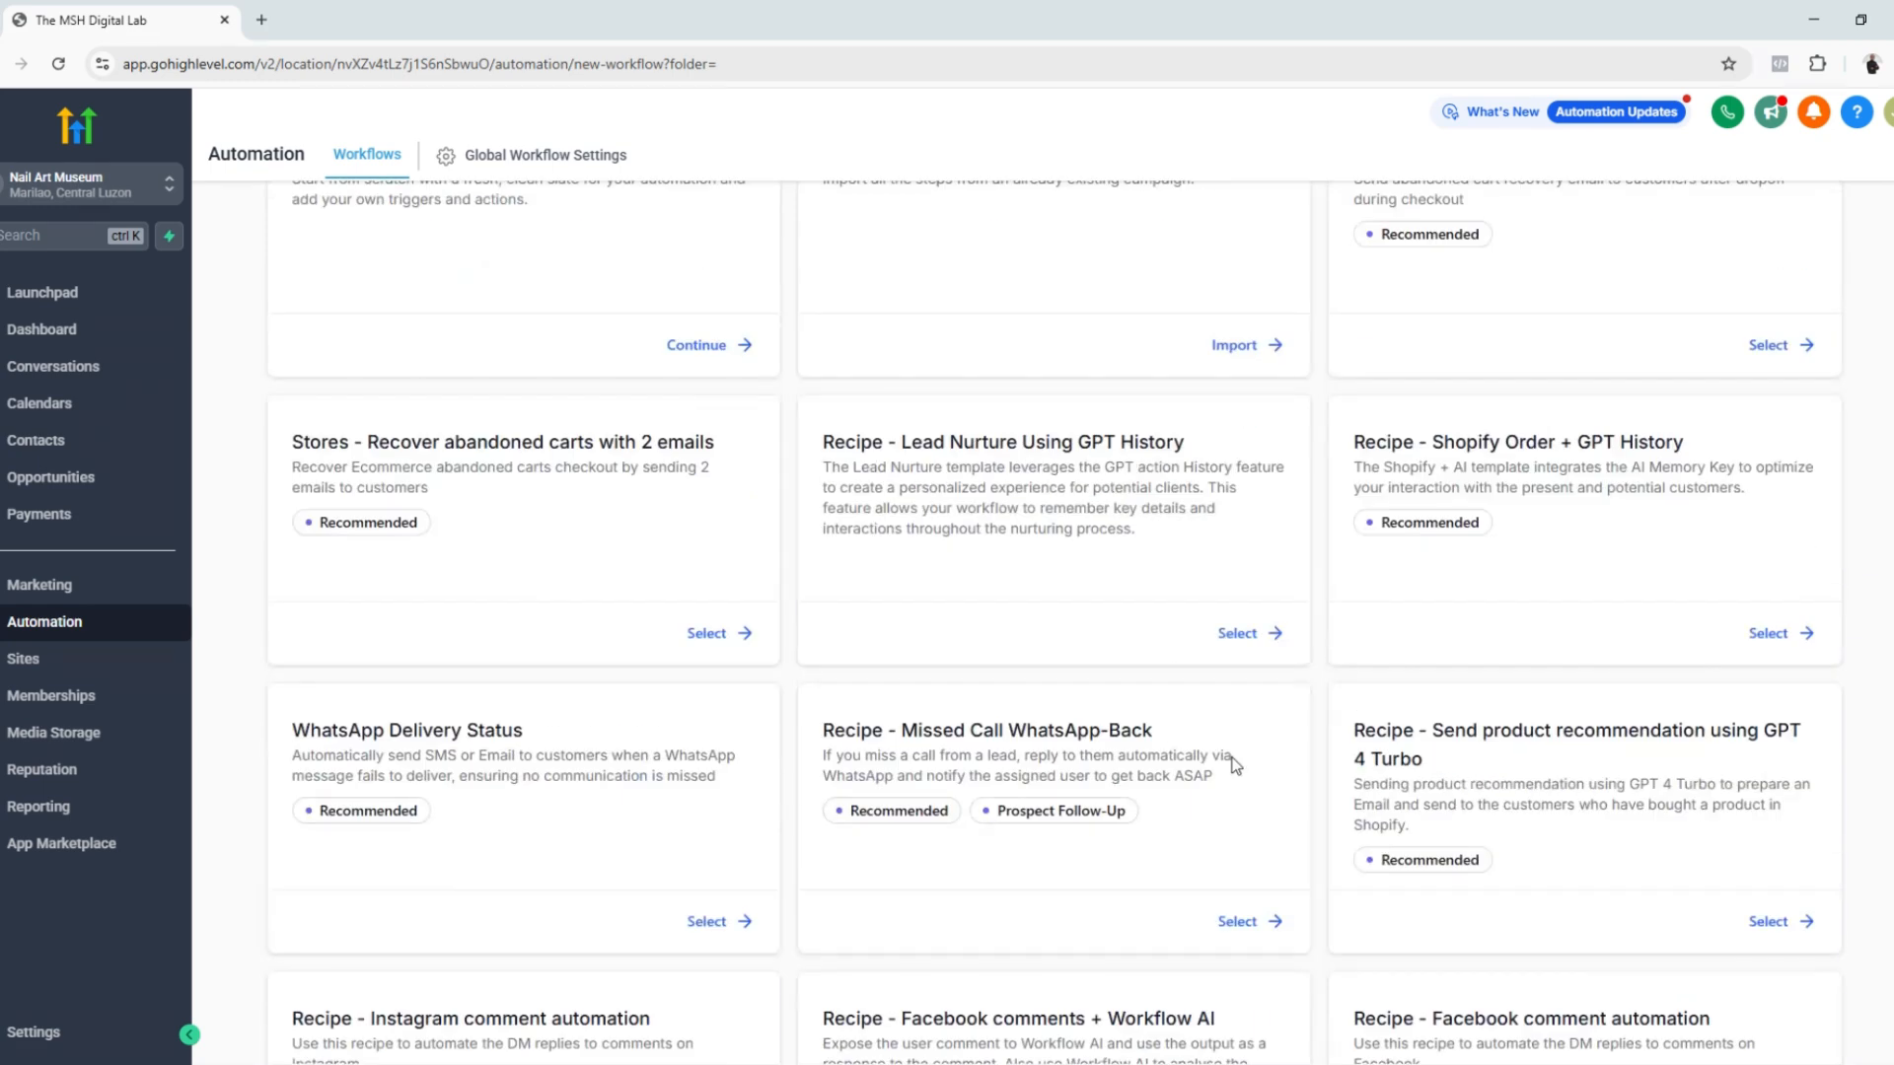
scroll(1235, 765, "up", 2)
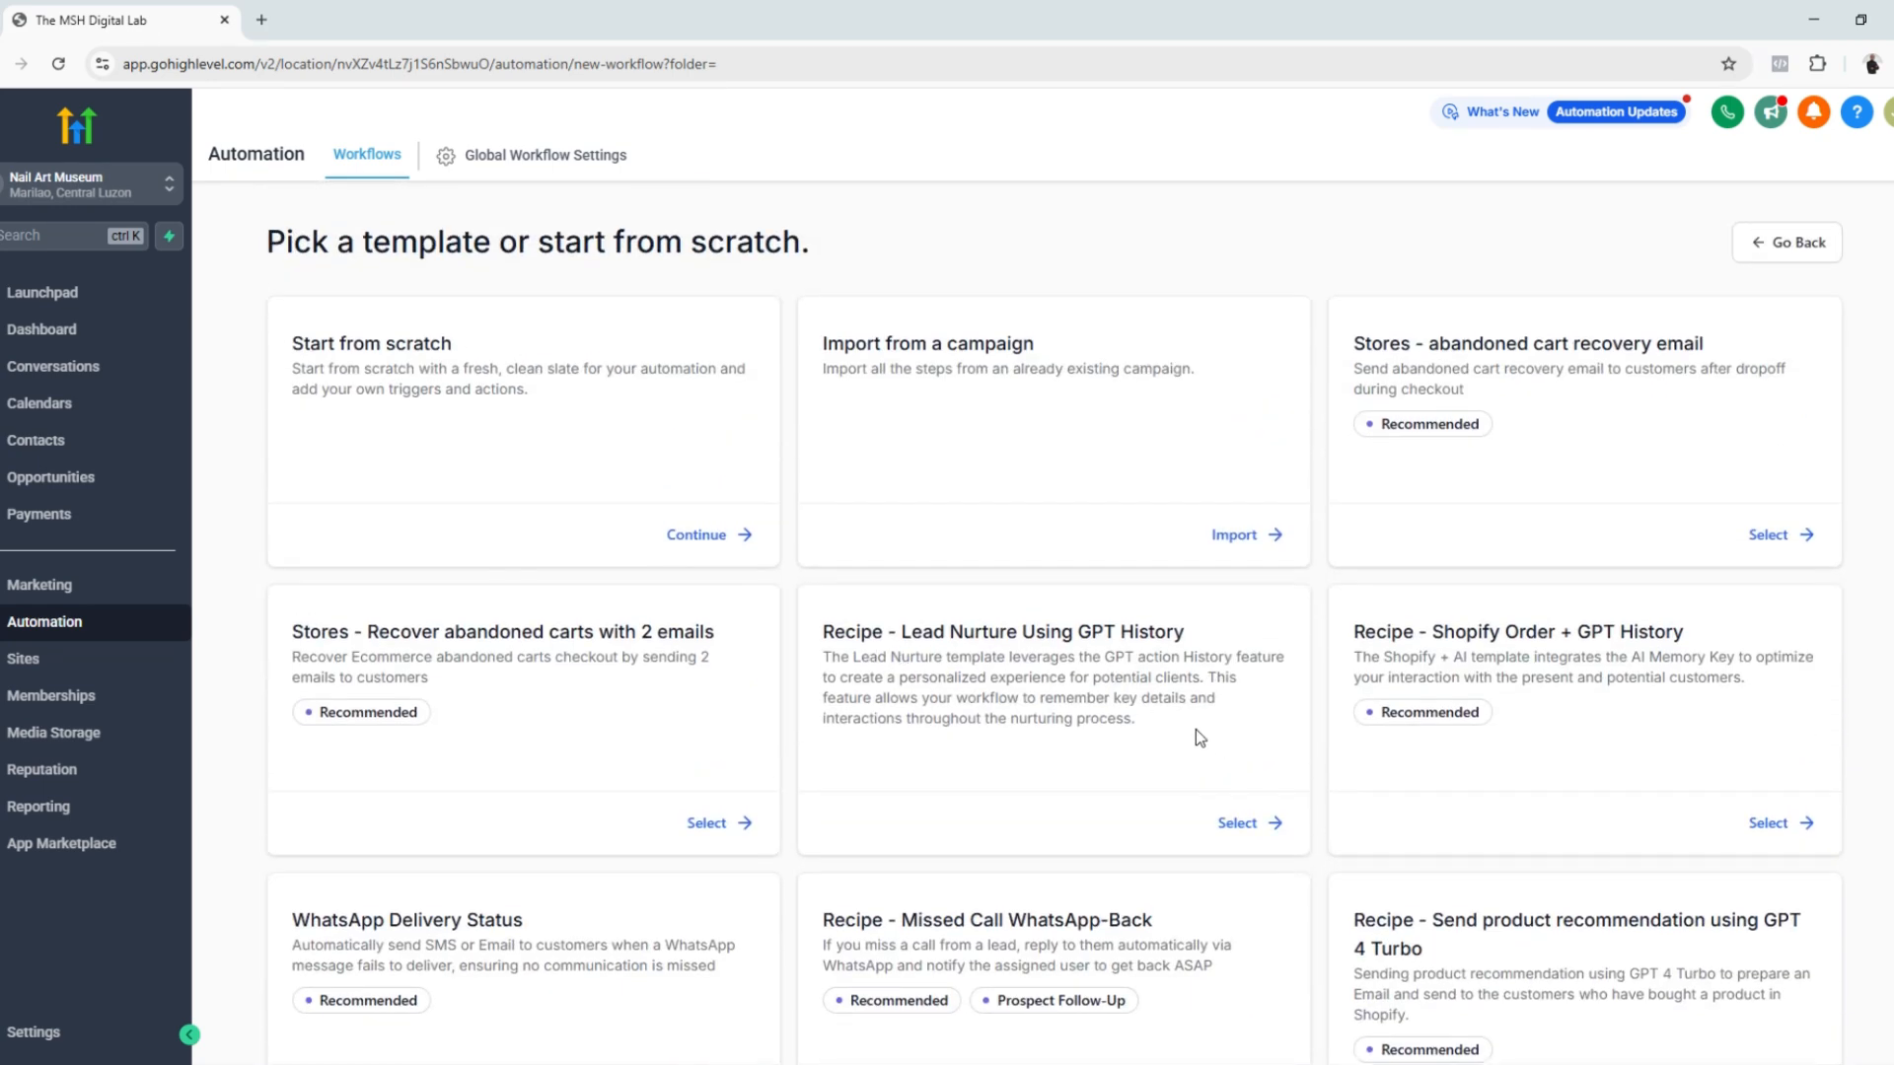
scroll(745, 674, "down", 7)
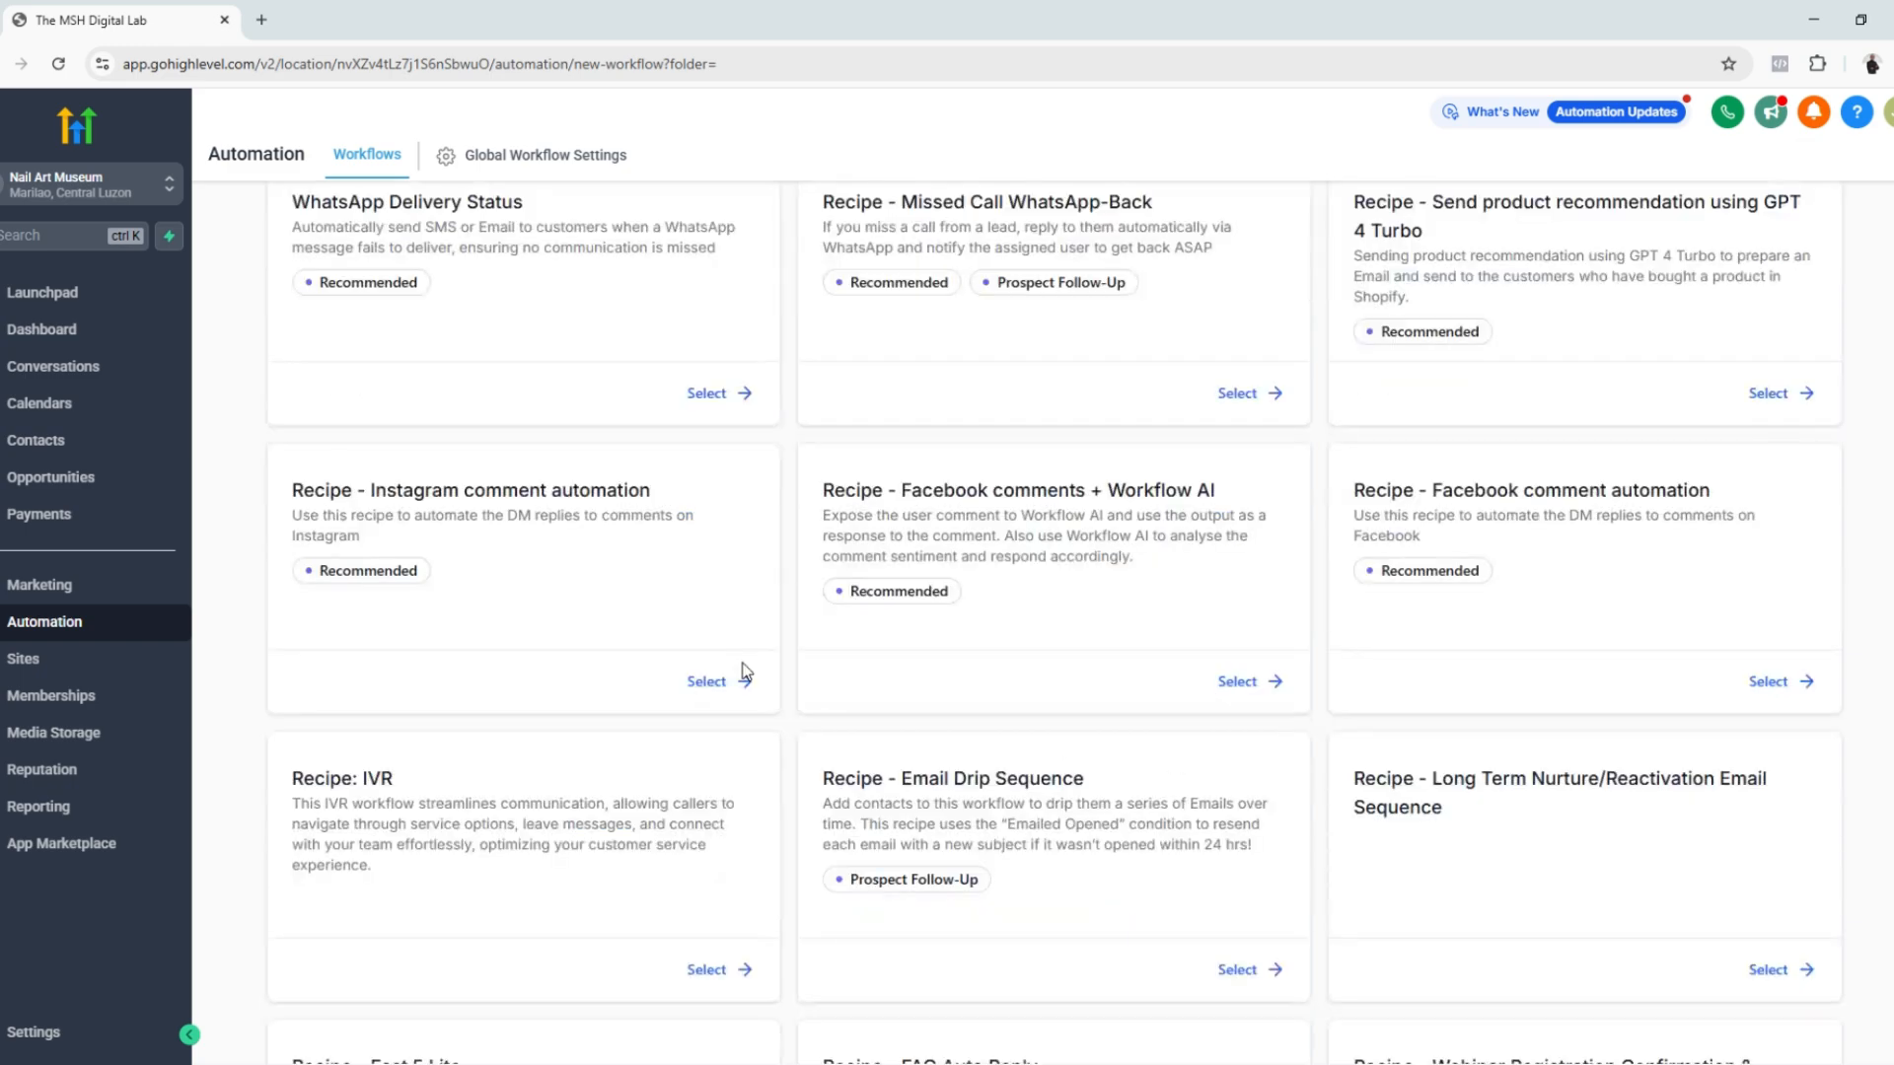
scroll(1004, 689, "down", 4)
scroll(1004, 689, "up", 10)
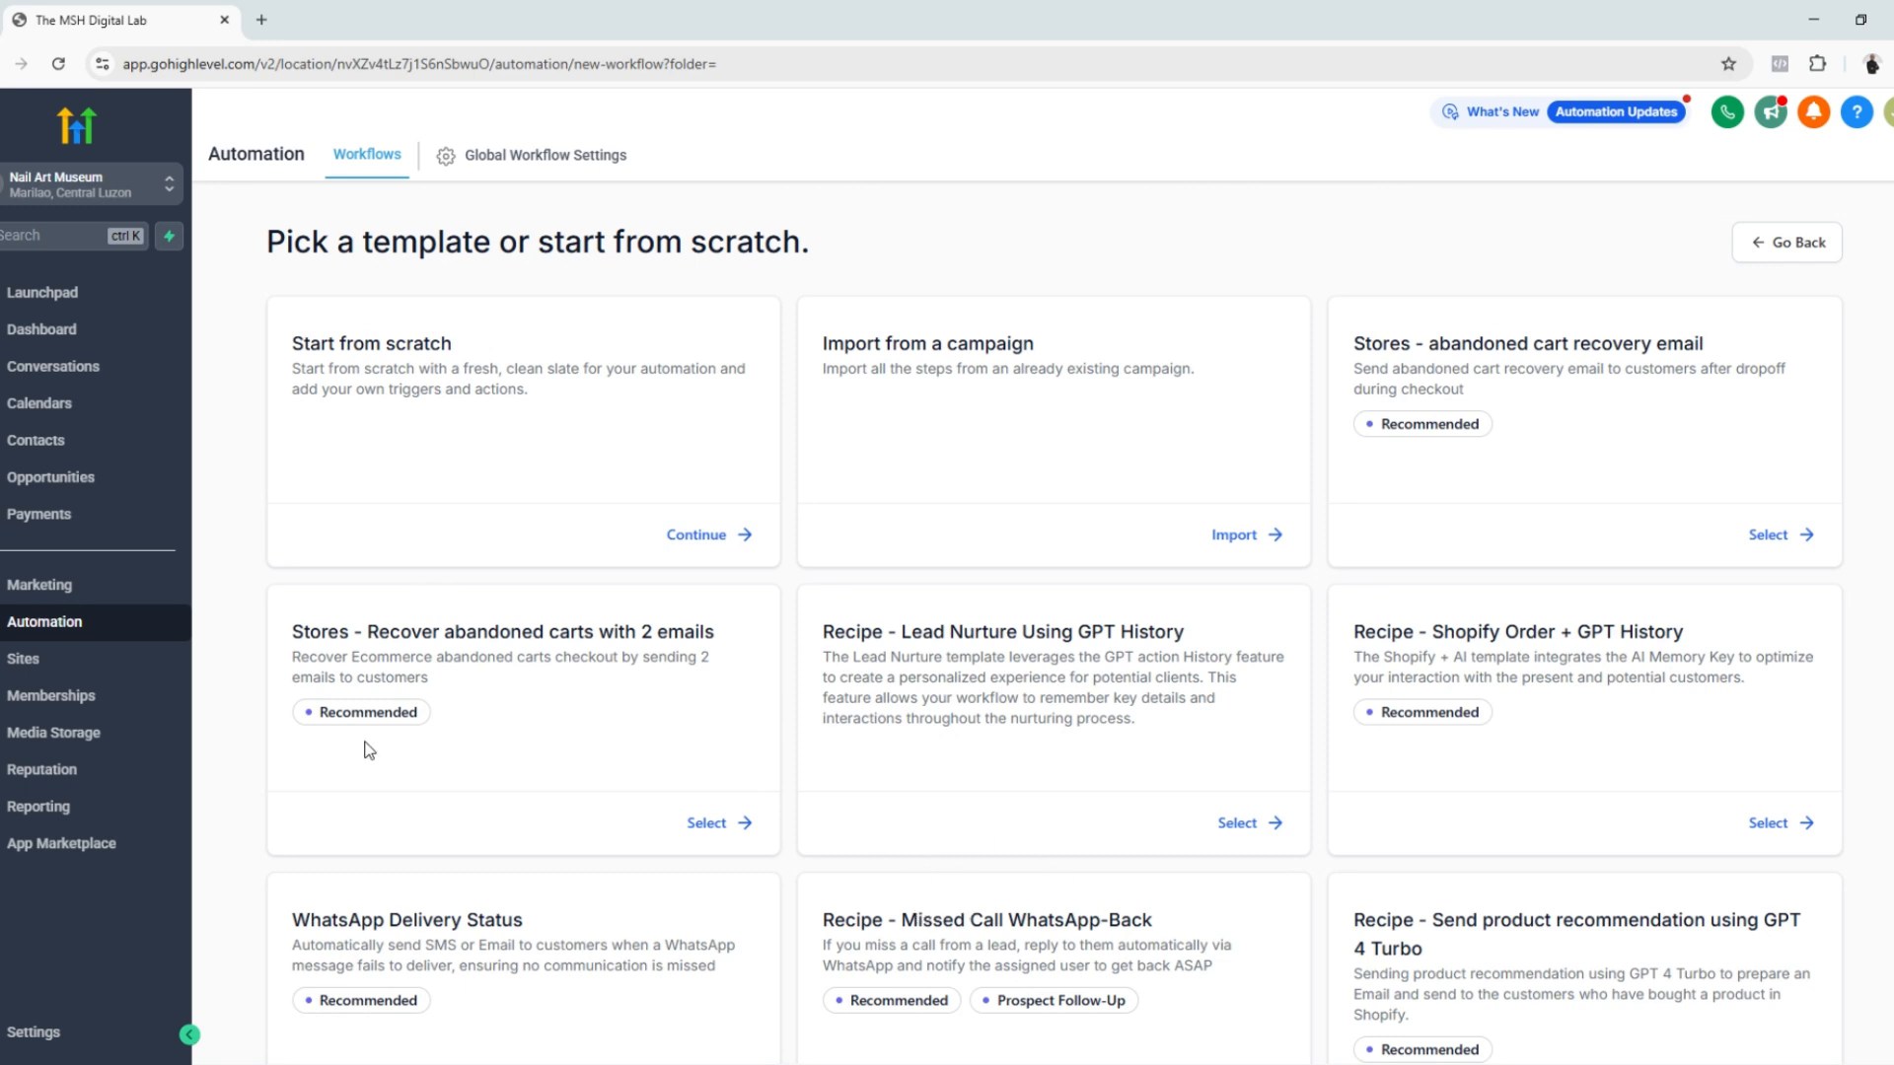
Create a workflow from scratch and name it "Free Cupcake - Lead Capture"
left_click(707, 535)
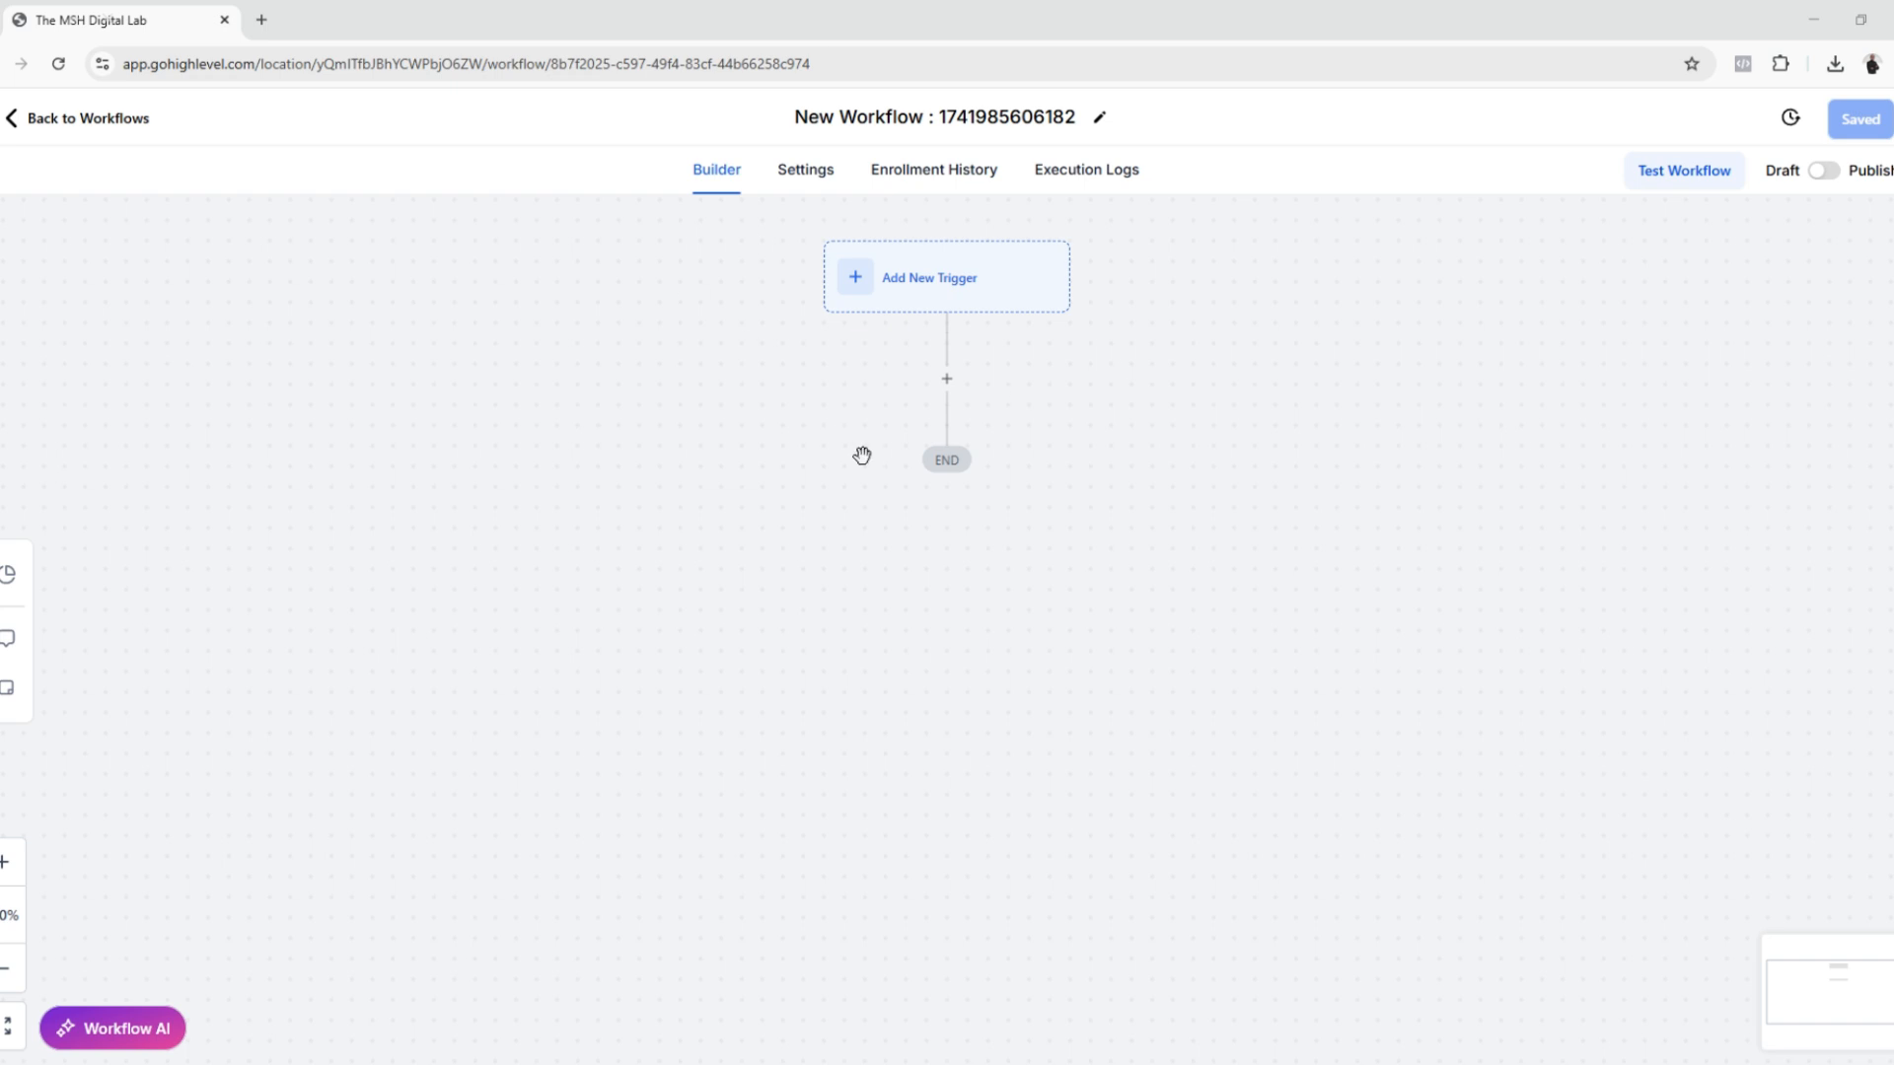
double_click(869, 117)
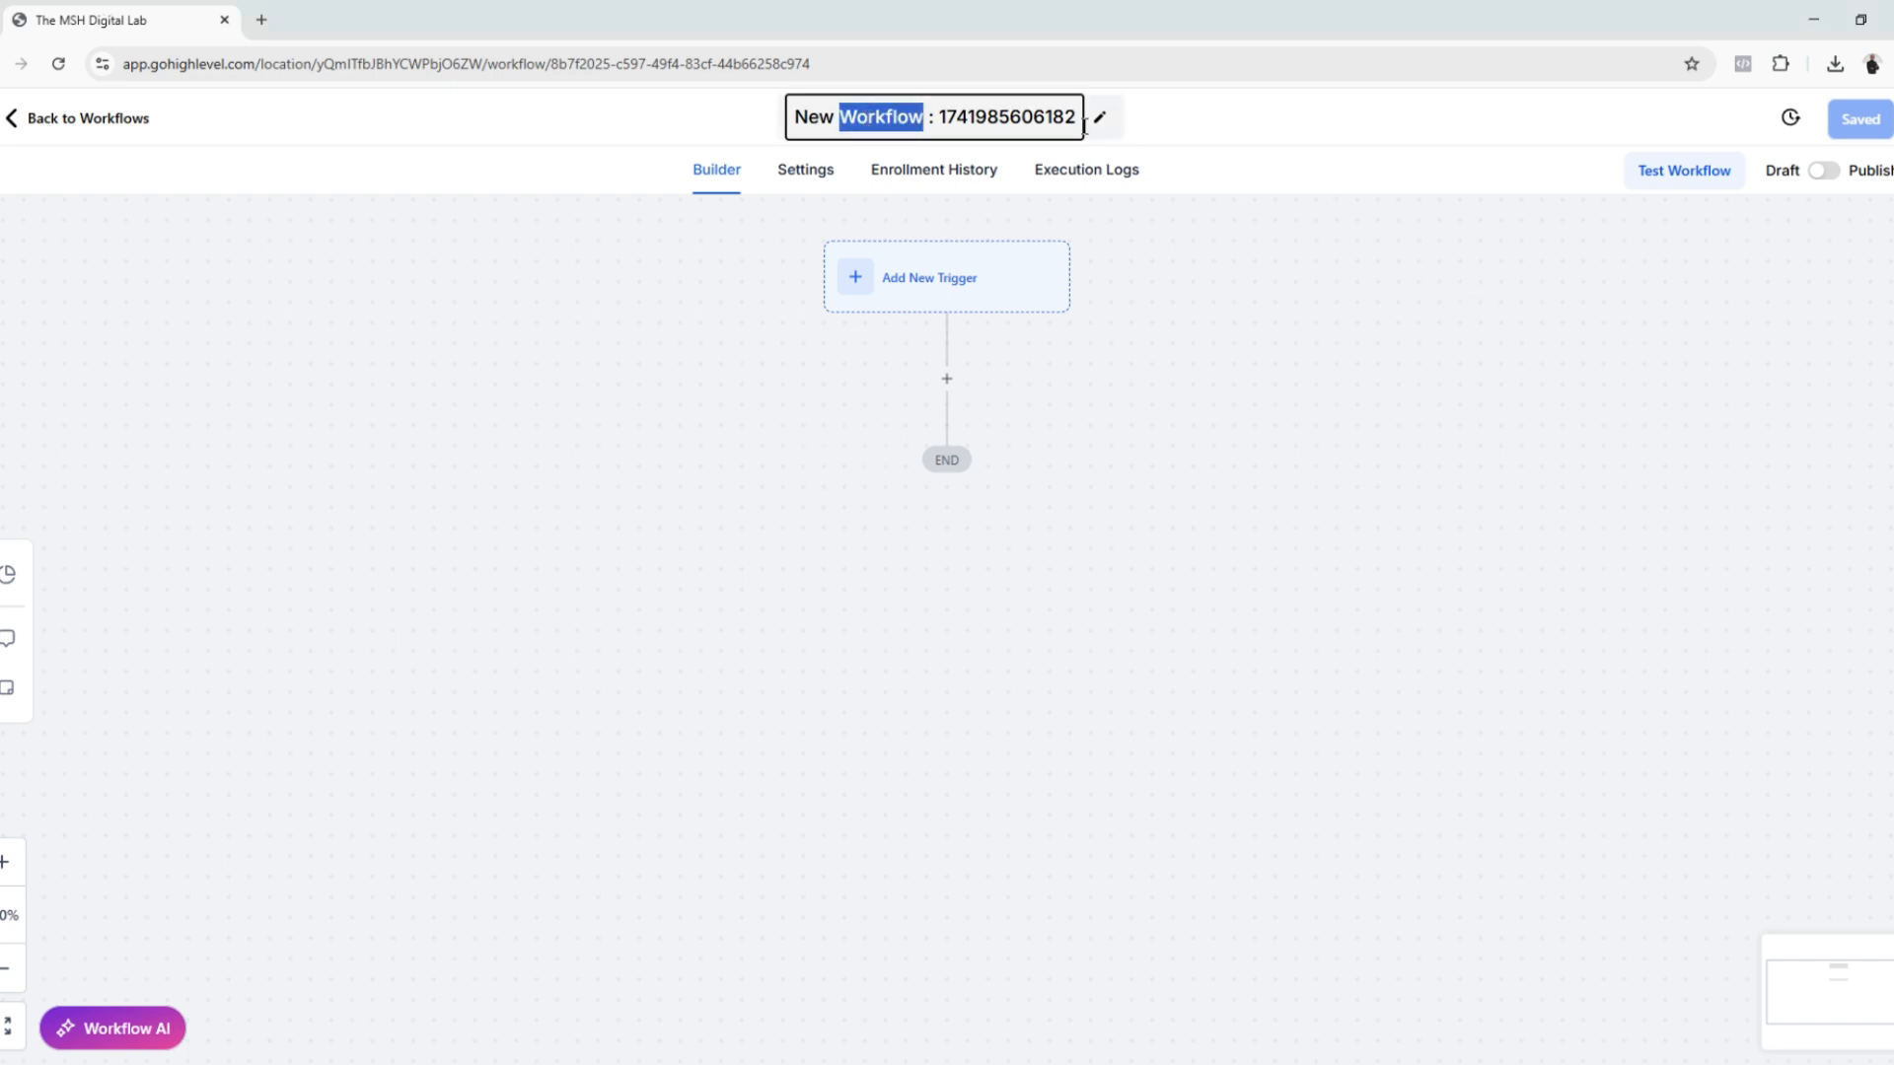
key("ctrl+a")
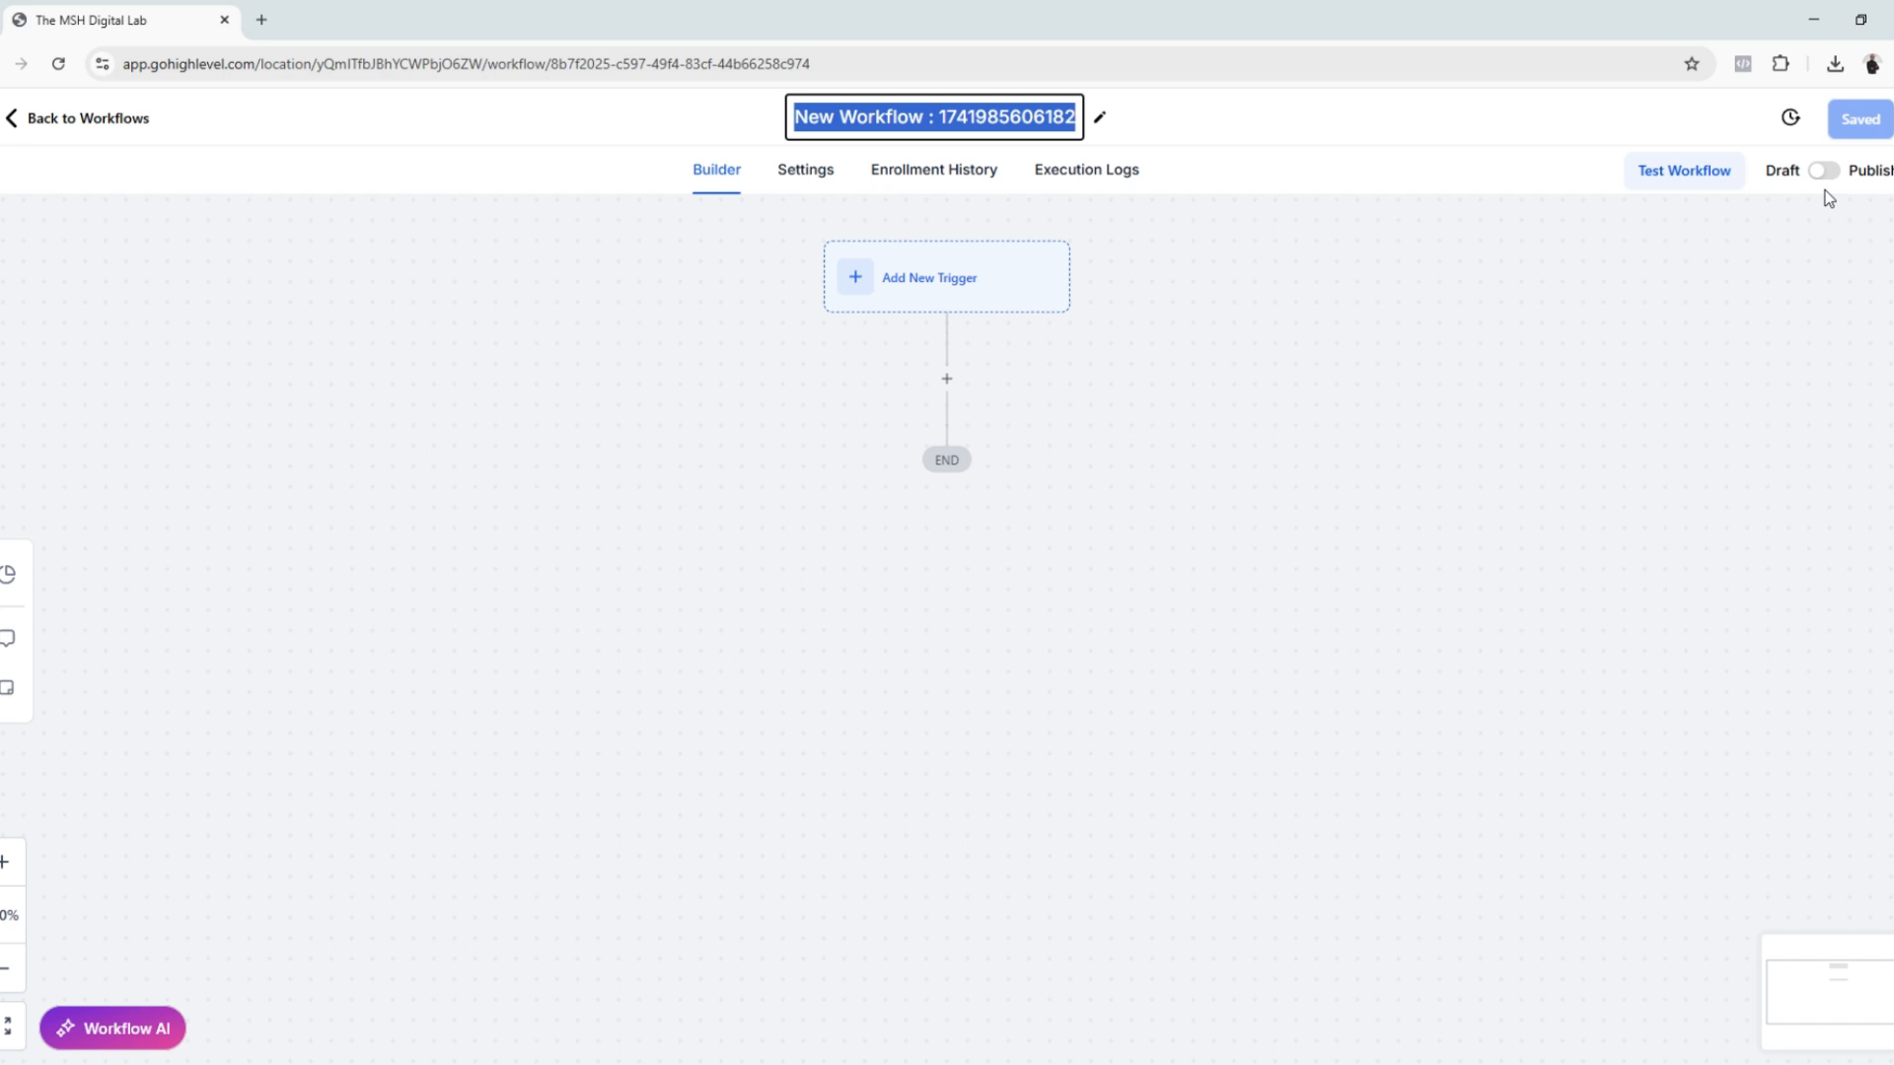
type("Free C")
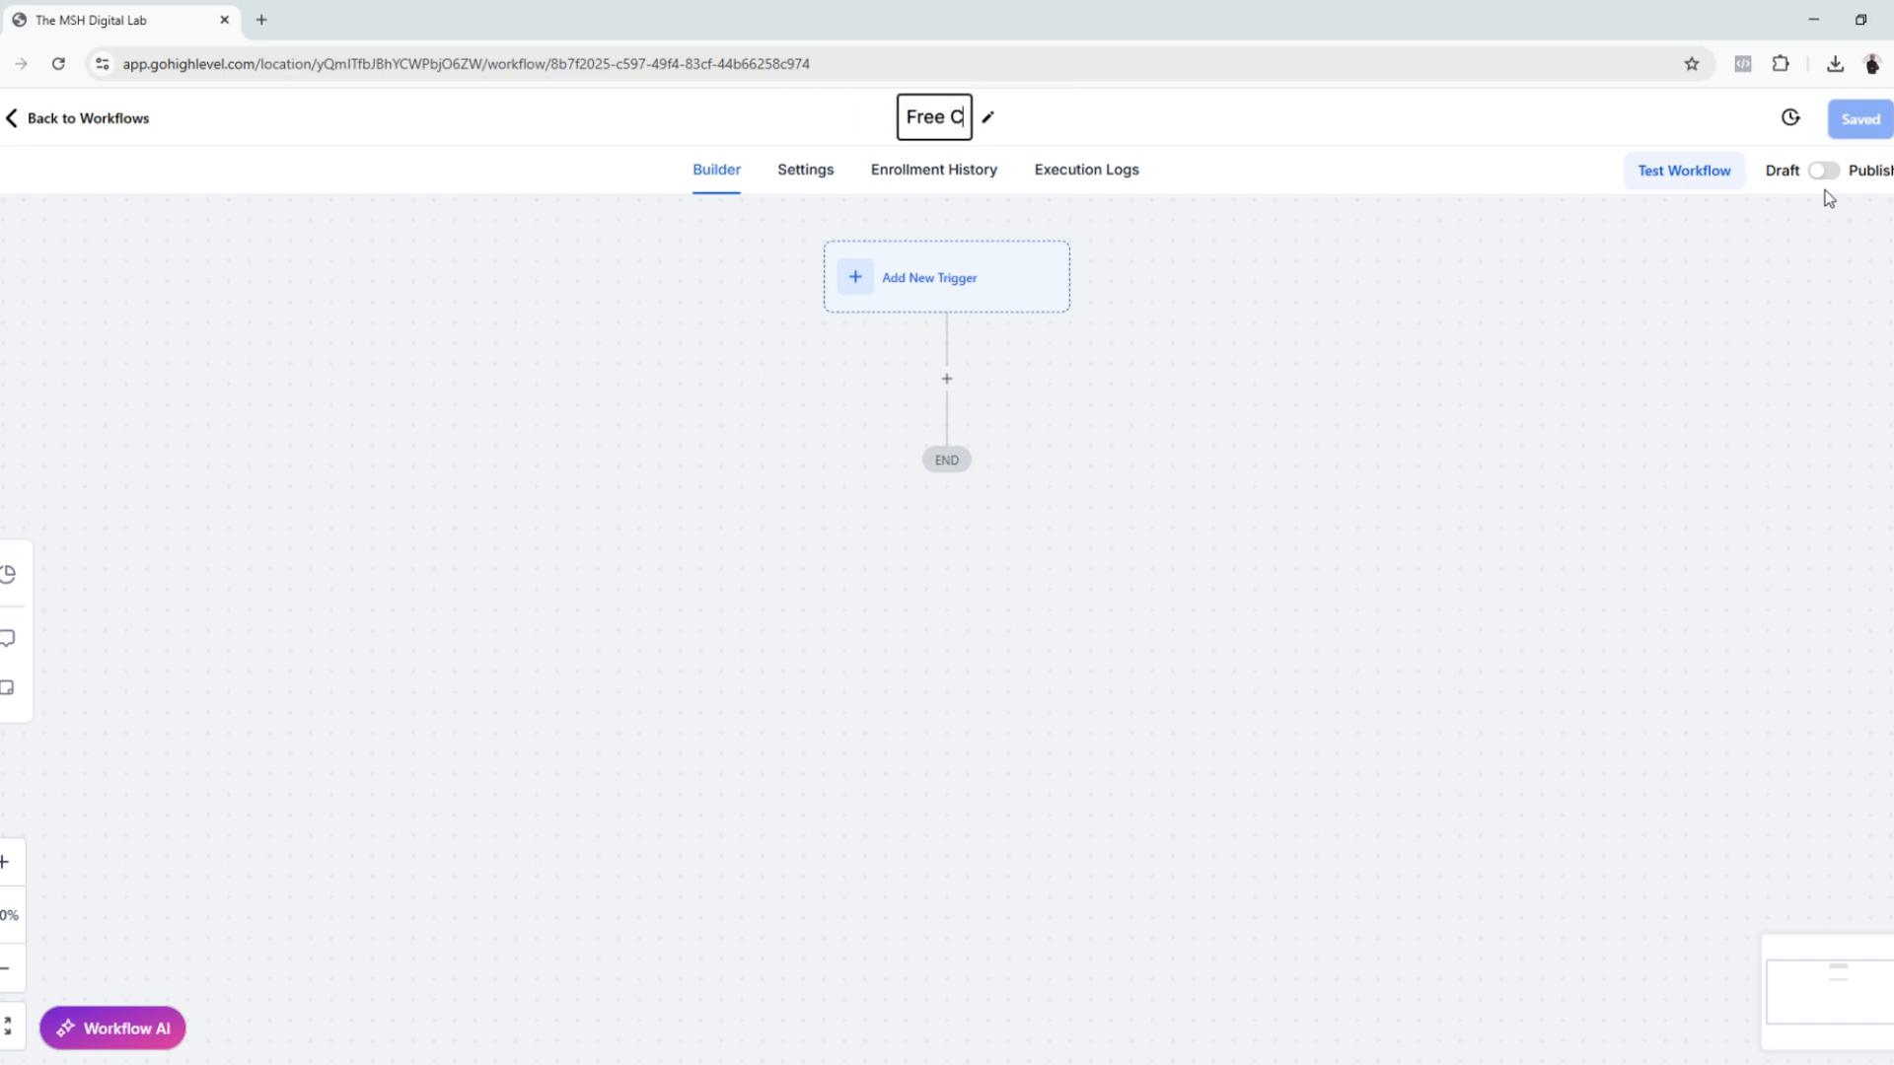
type("upcake - Lead ")
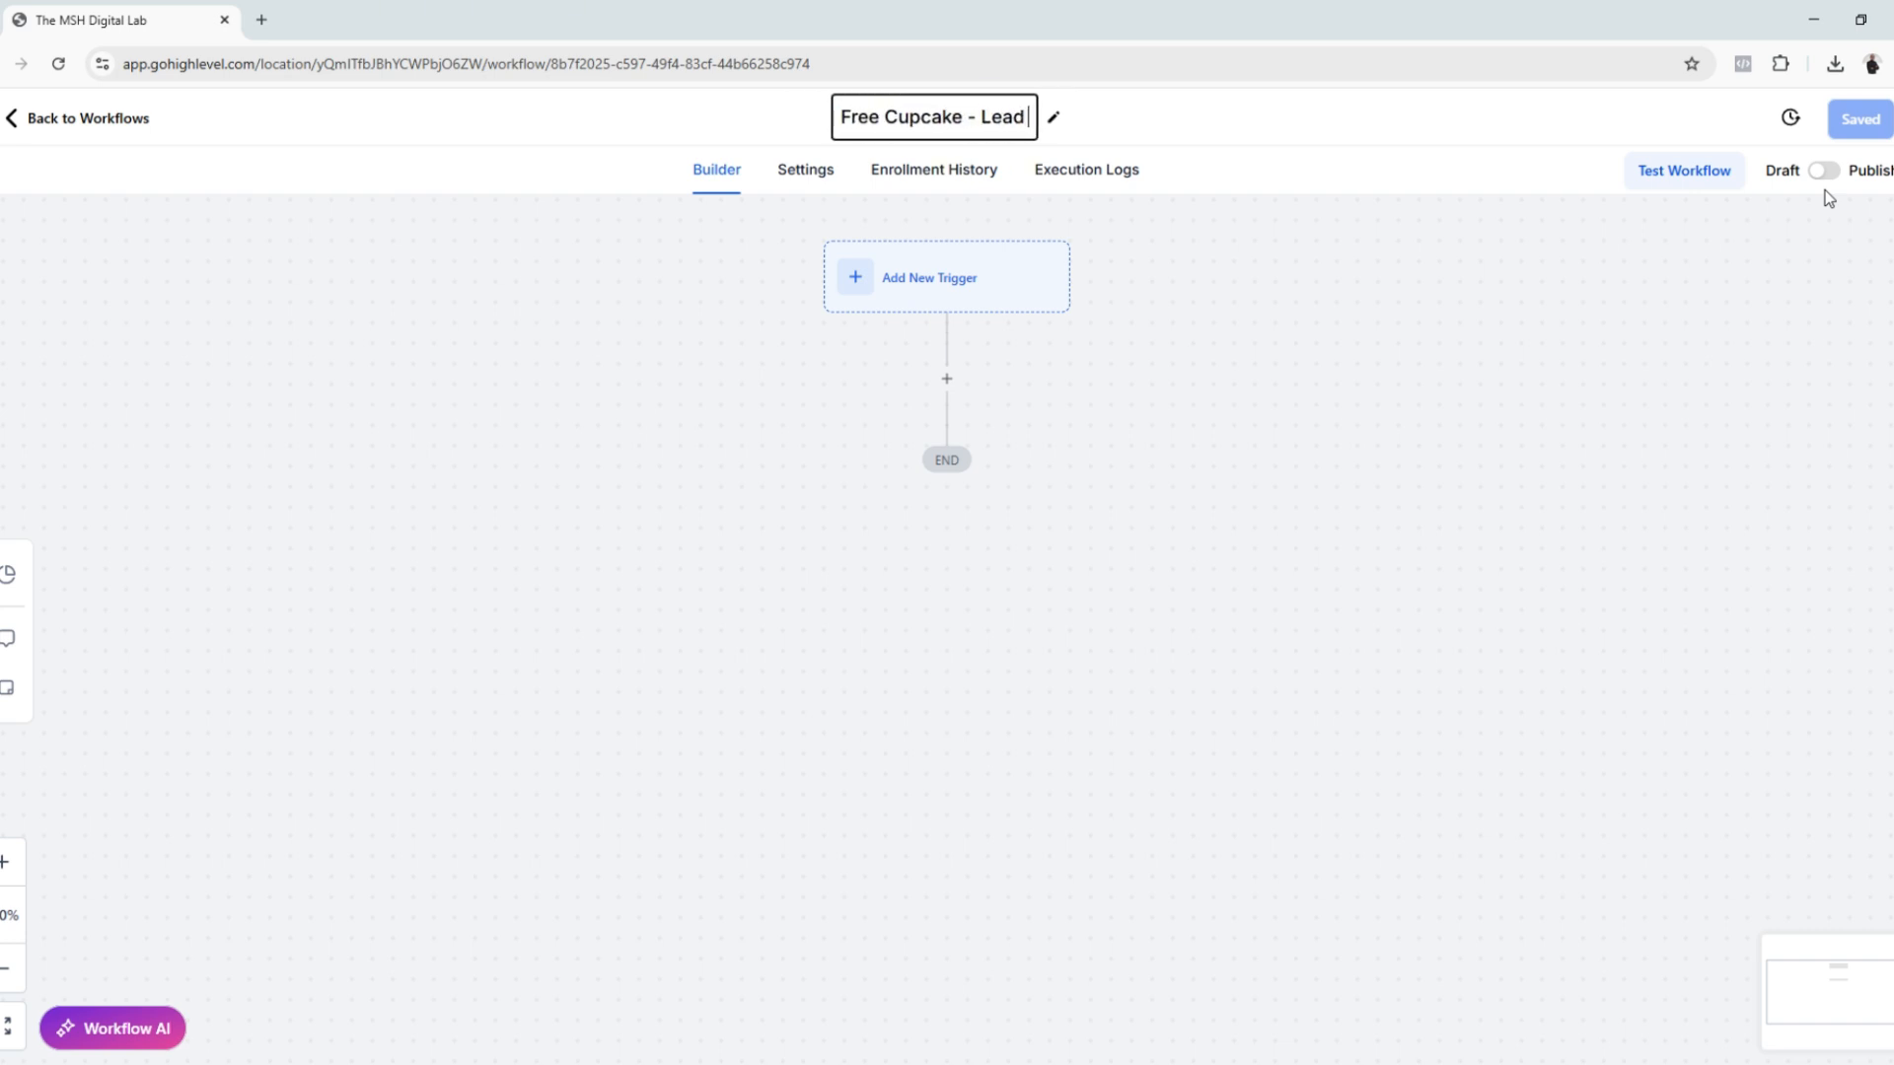
type("Capture")
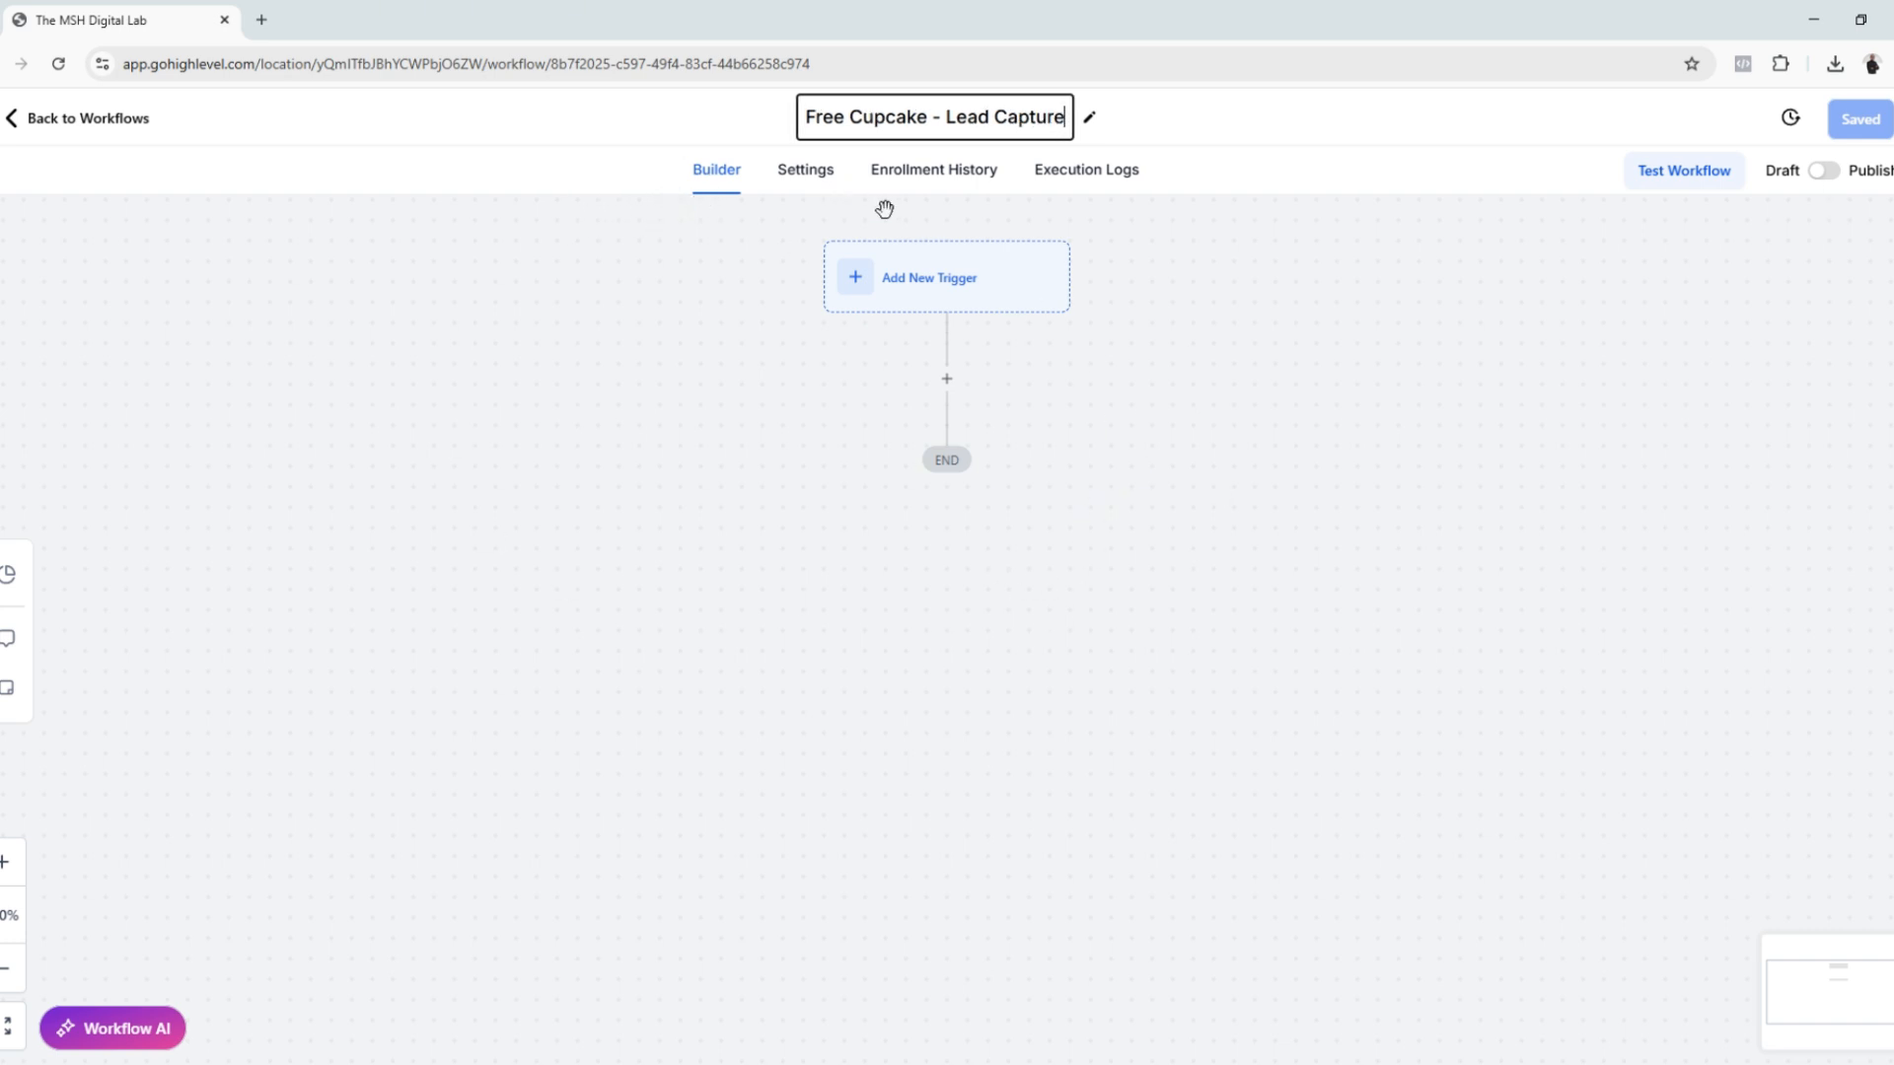
Examine the workflow settings for contact re-entry, multiple opportunities and stop on response, and the available timezone options
left_click(809, 176)
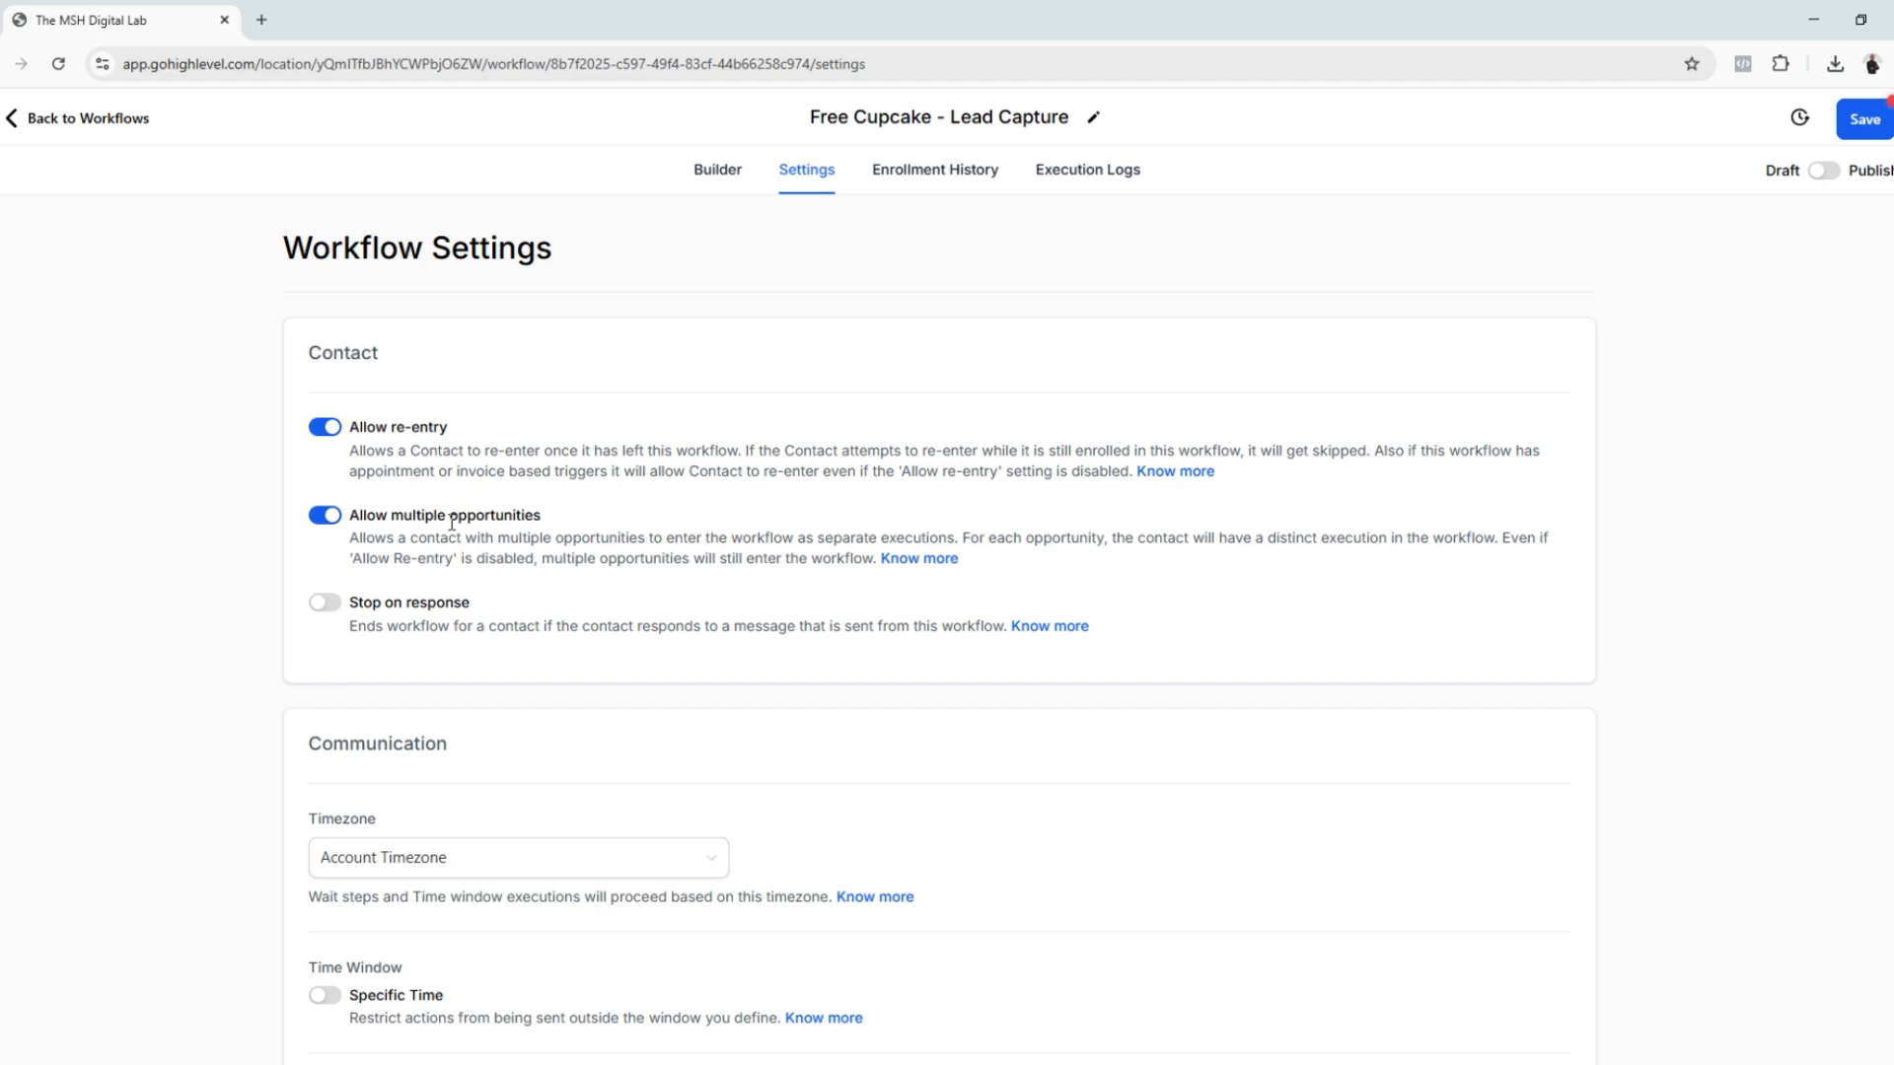
scroll(897, 639, "down", 4)
scroll(896, 636, "up", 4)
scroll(486, 773, "down", 3)
left_click(435, 552)
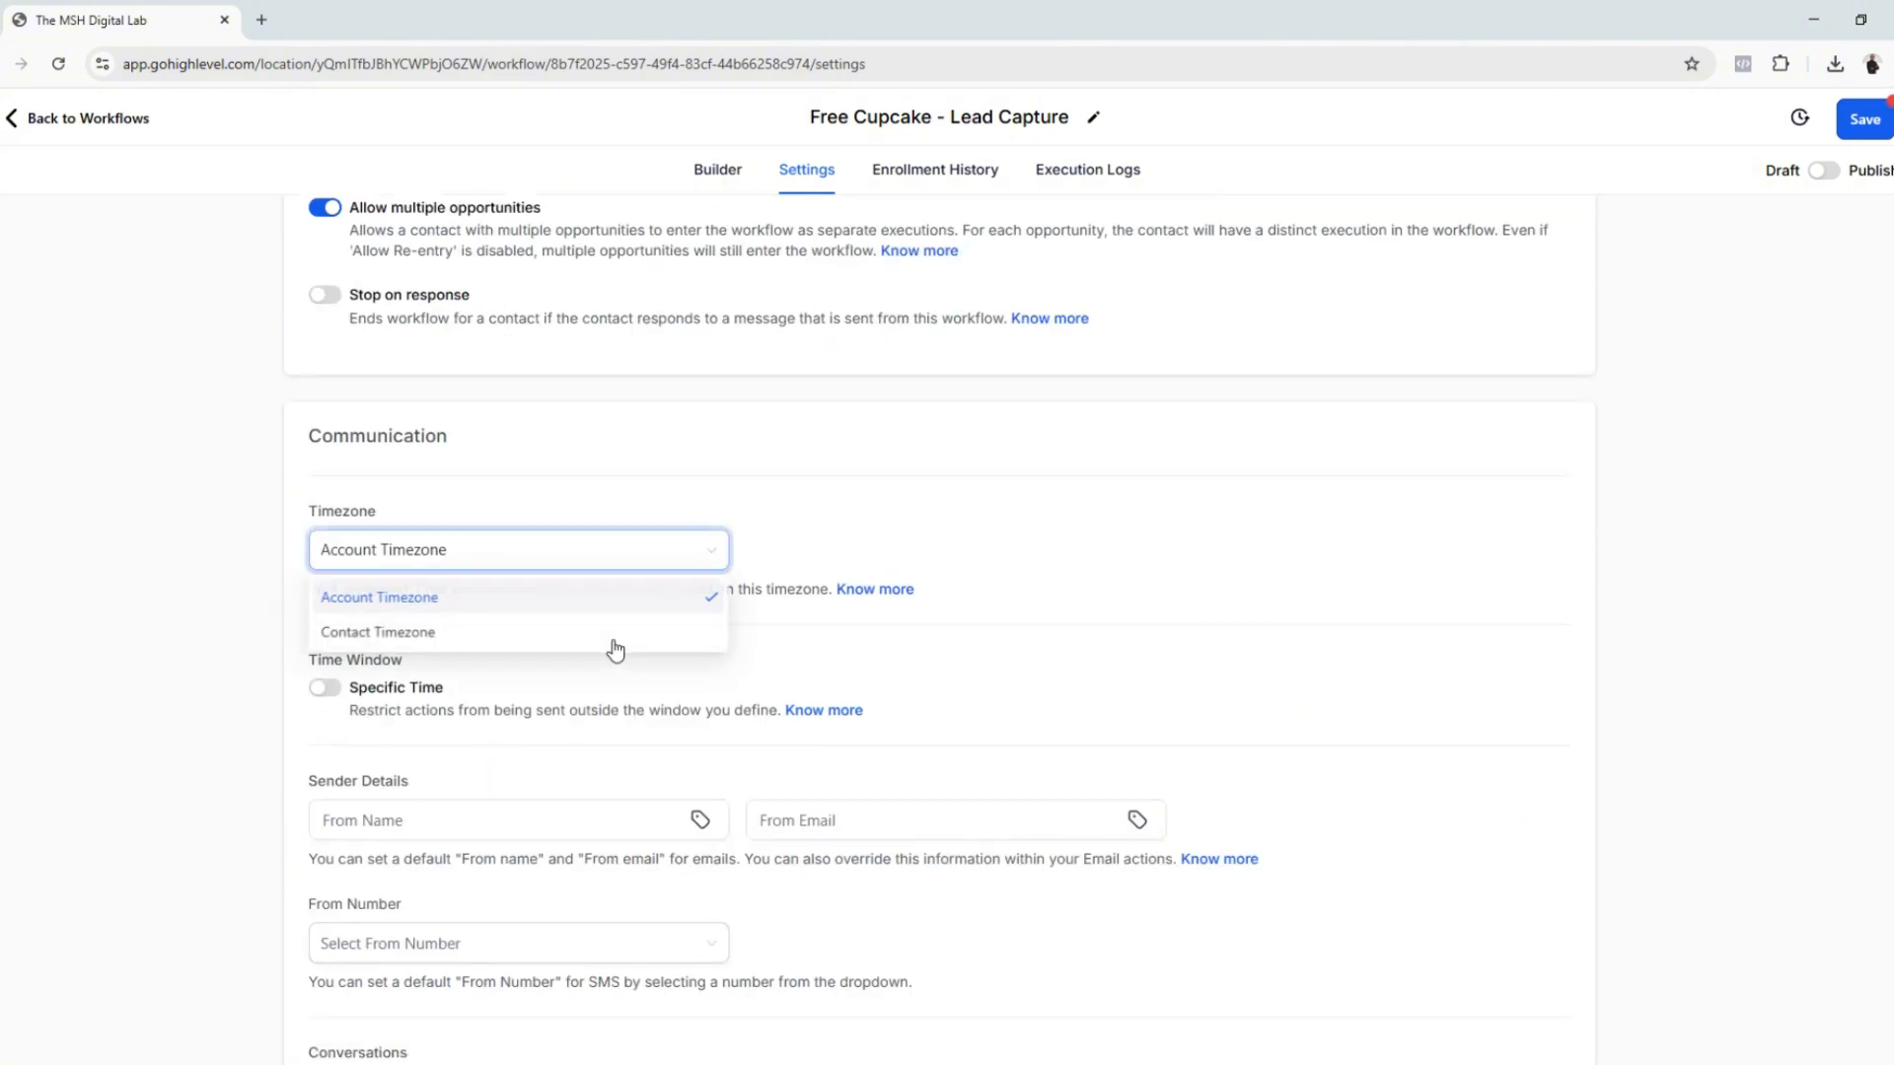
left_click(1004, 610)
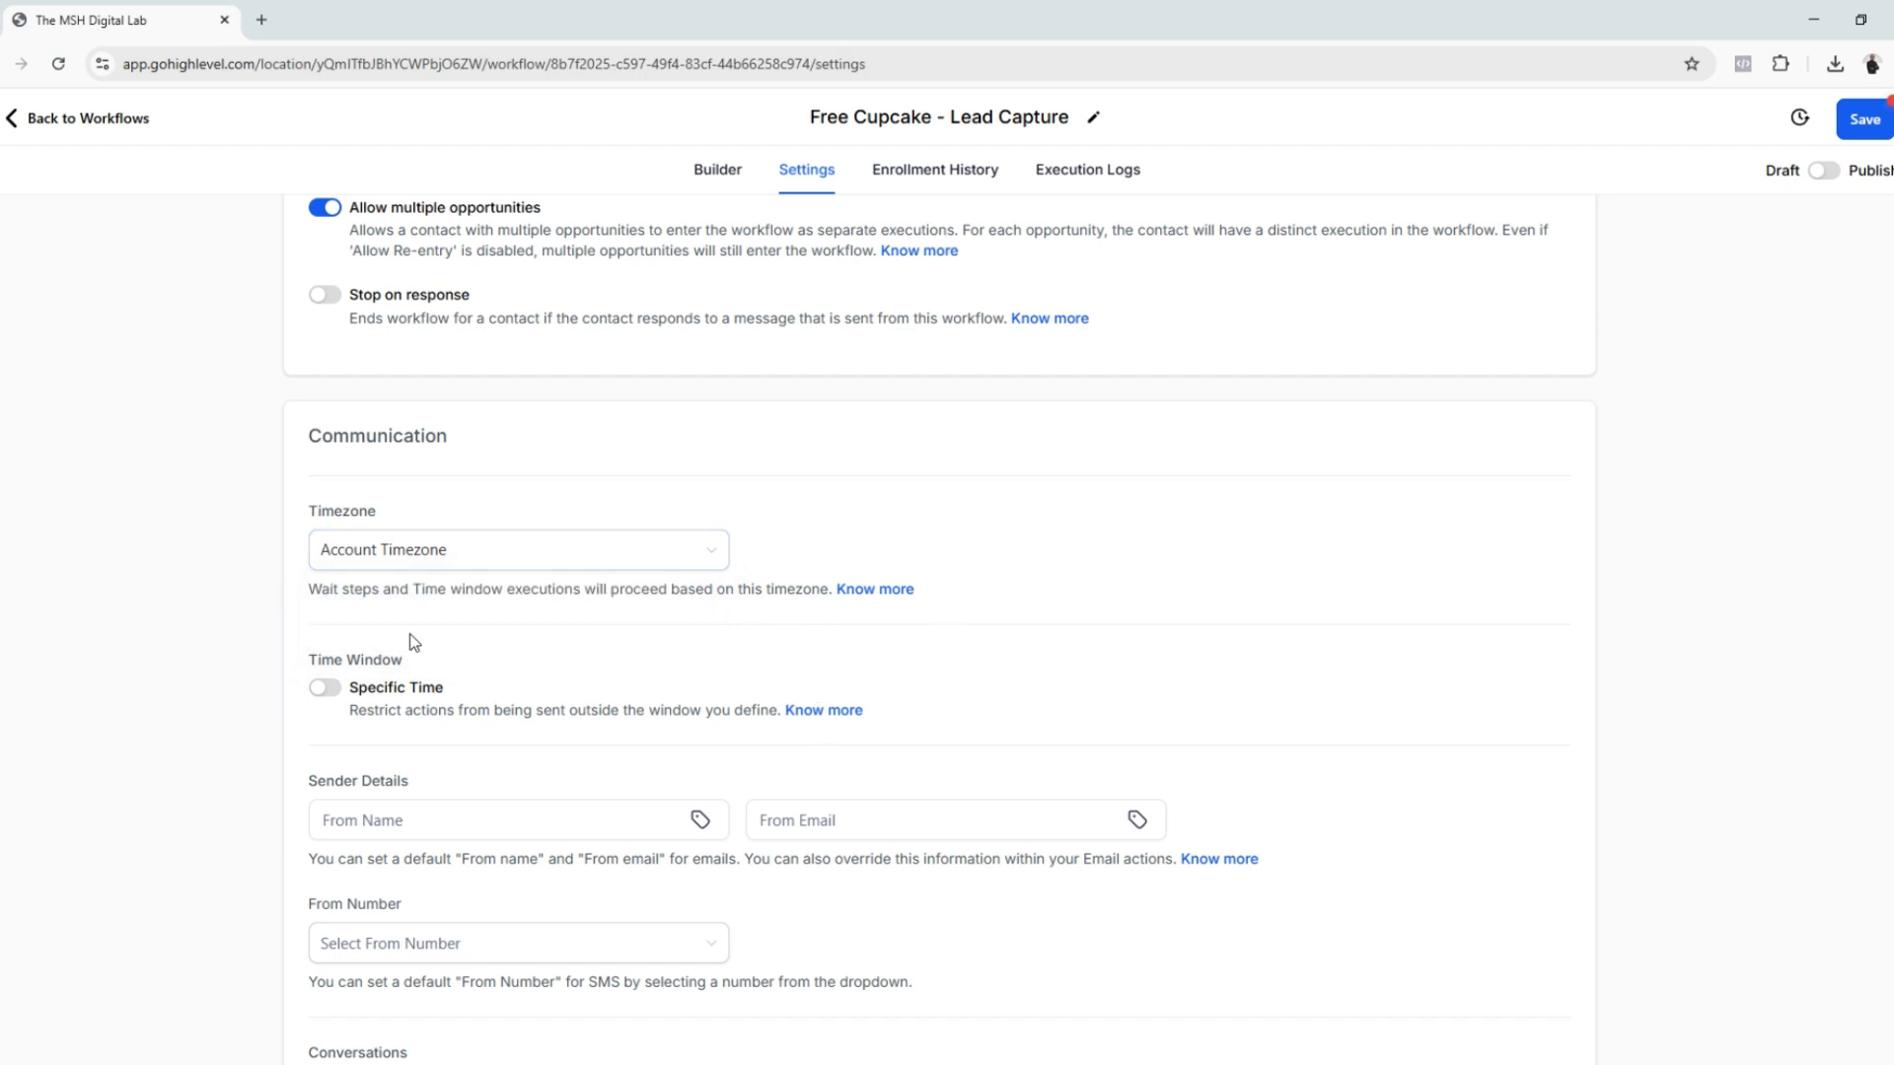
Enable the Specific Time window to view its start, end and day options, and switch it off again
scroll(410, 638, "down", 2)
left_click(325, 534)
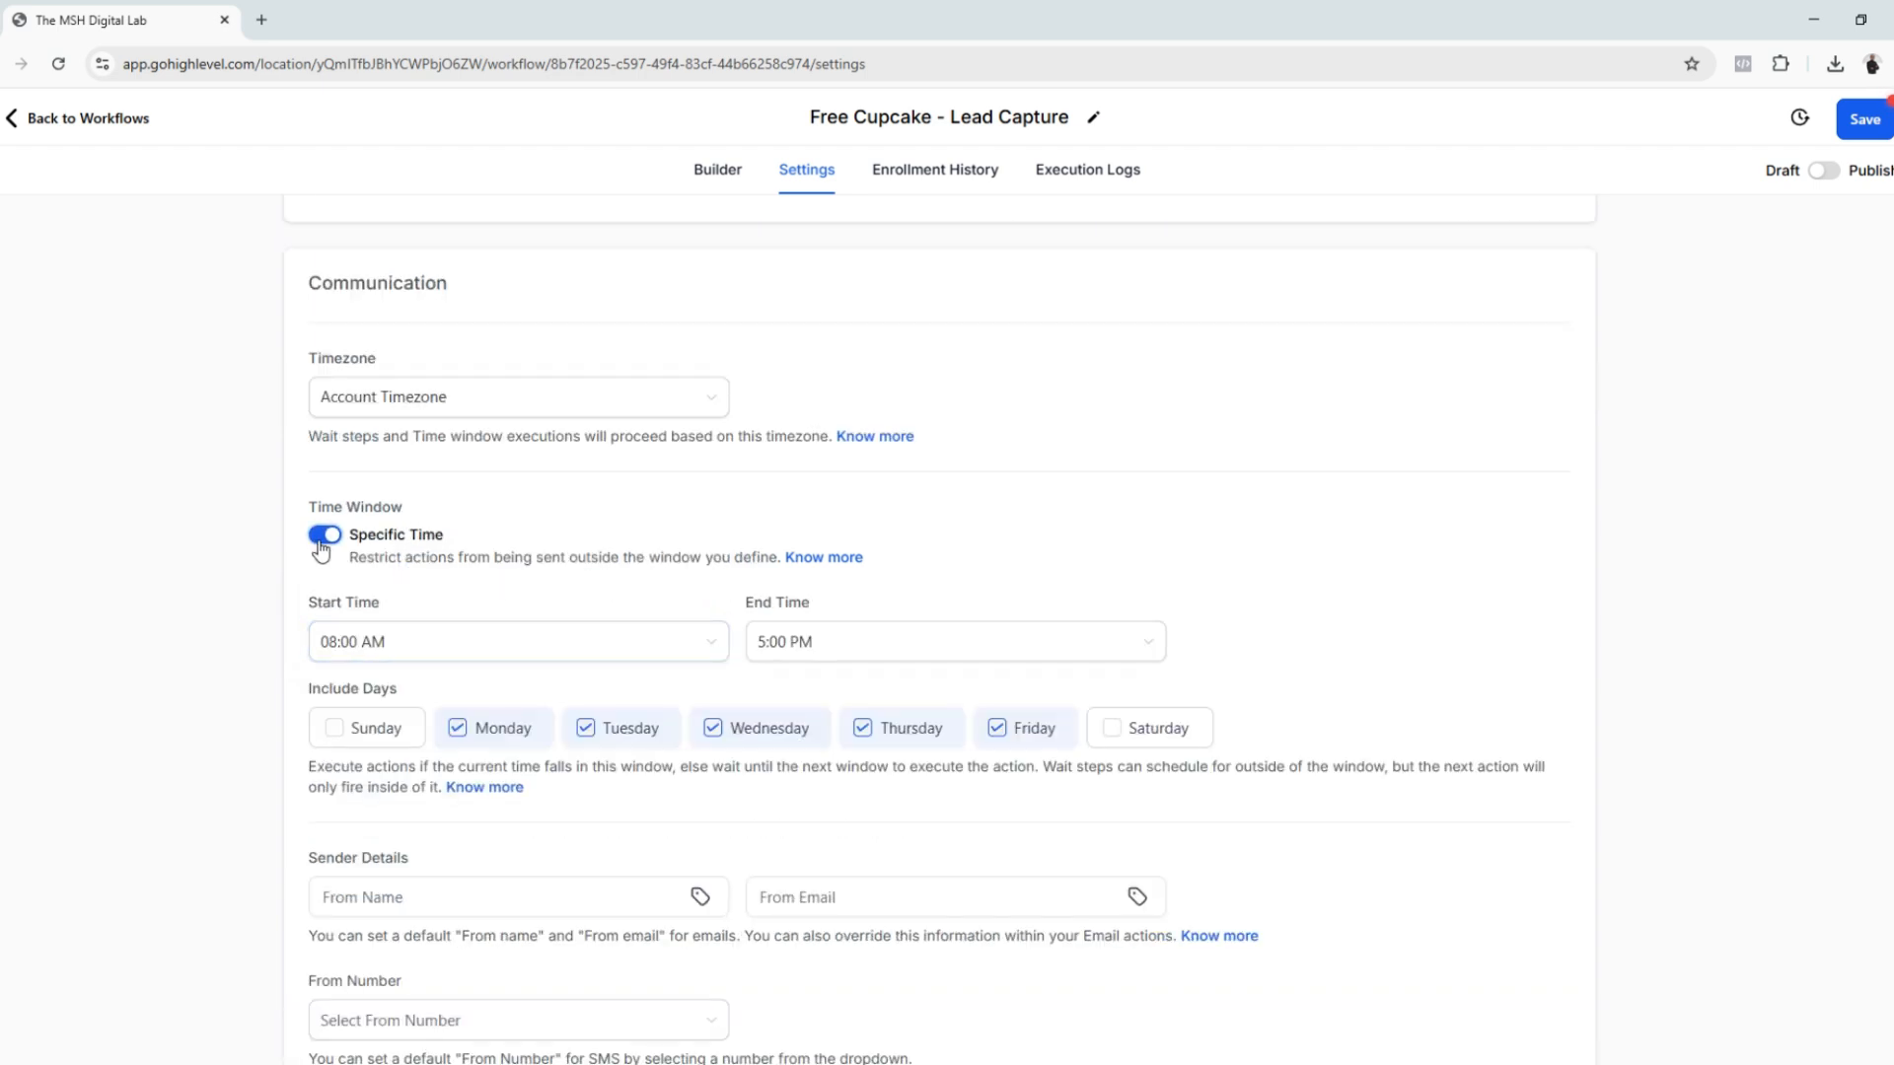
left_click(323, 534)
Examine the sender name and email fields and the choices for the default SMS From Number
left_click(464, 667)
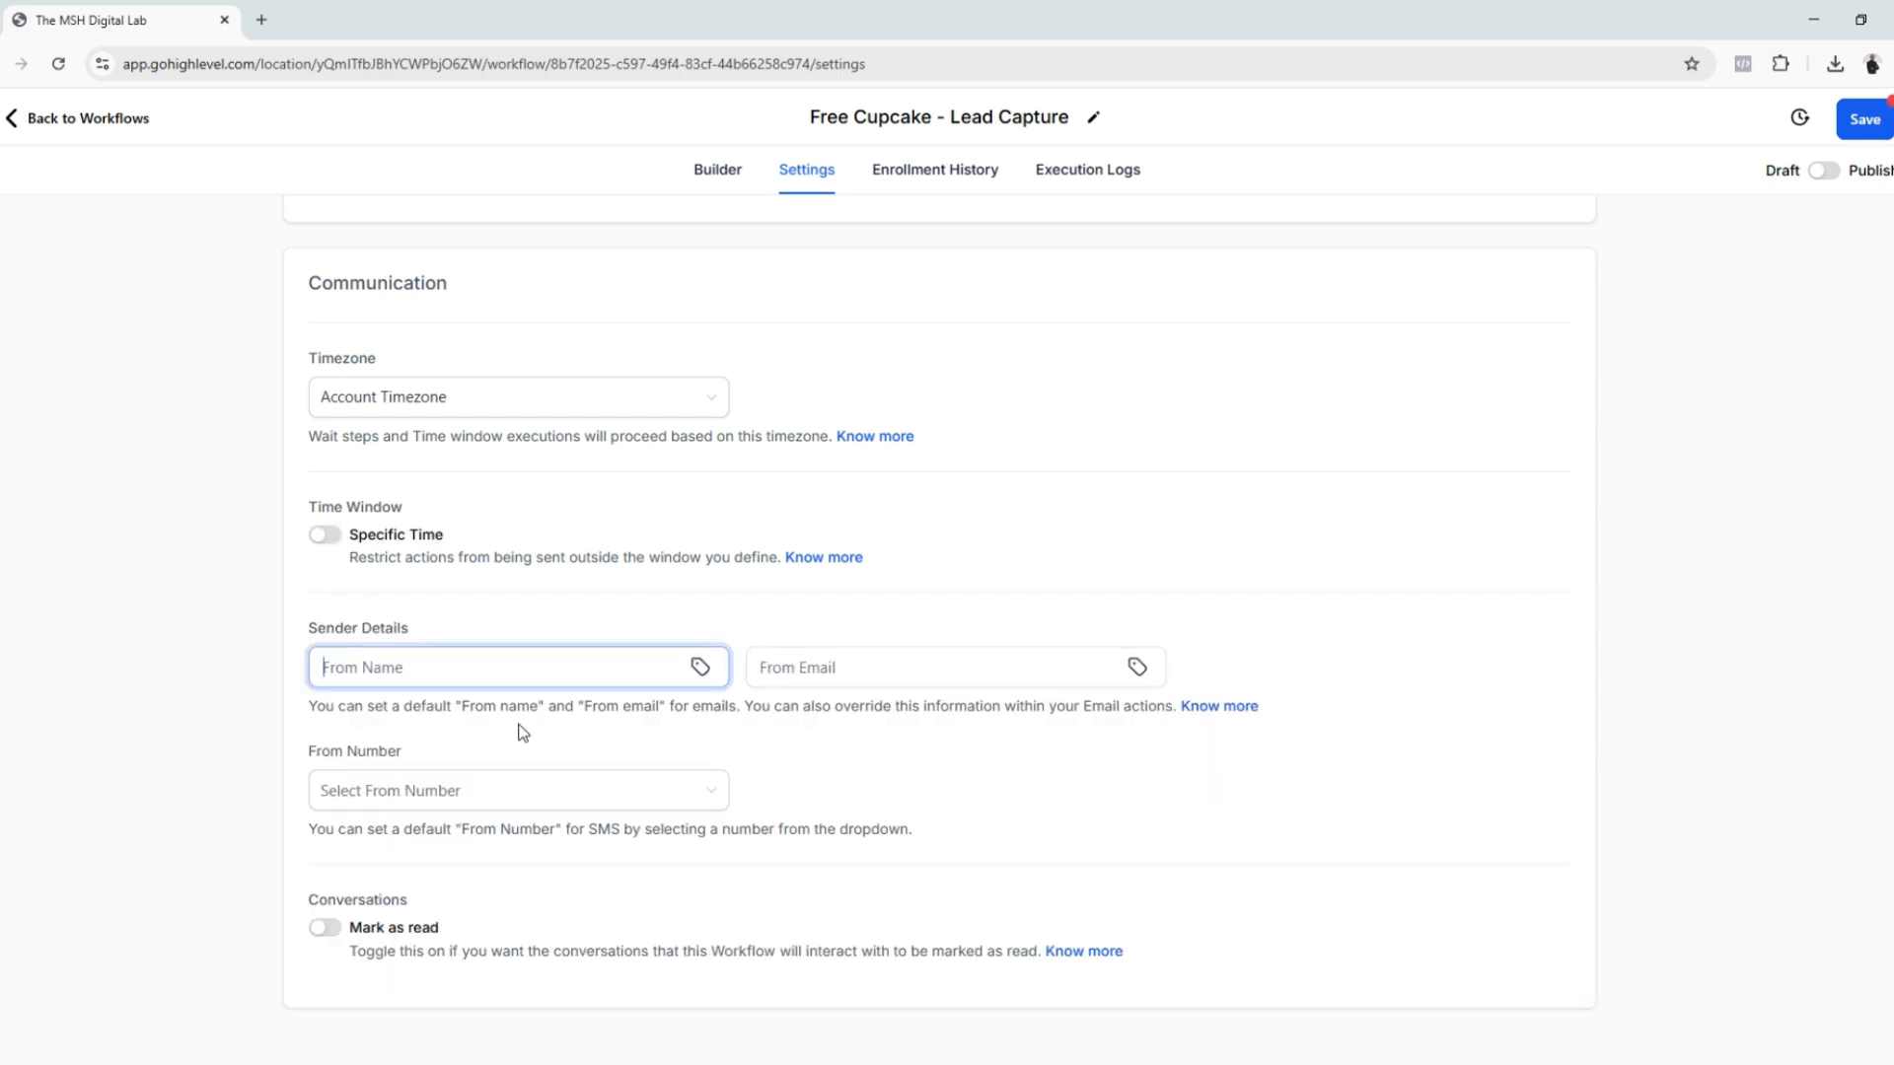
left_click(900, 670)
left_click(474, 795)
left_click(888, 807)
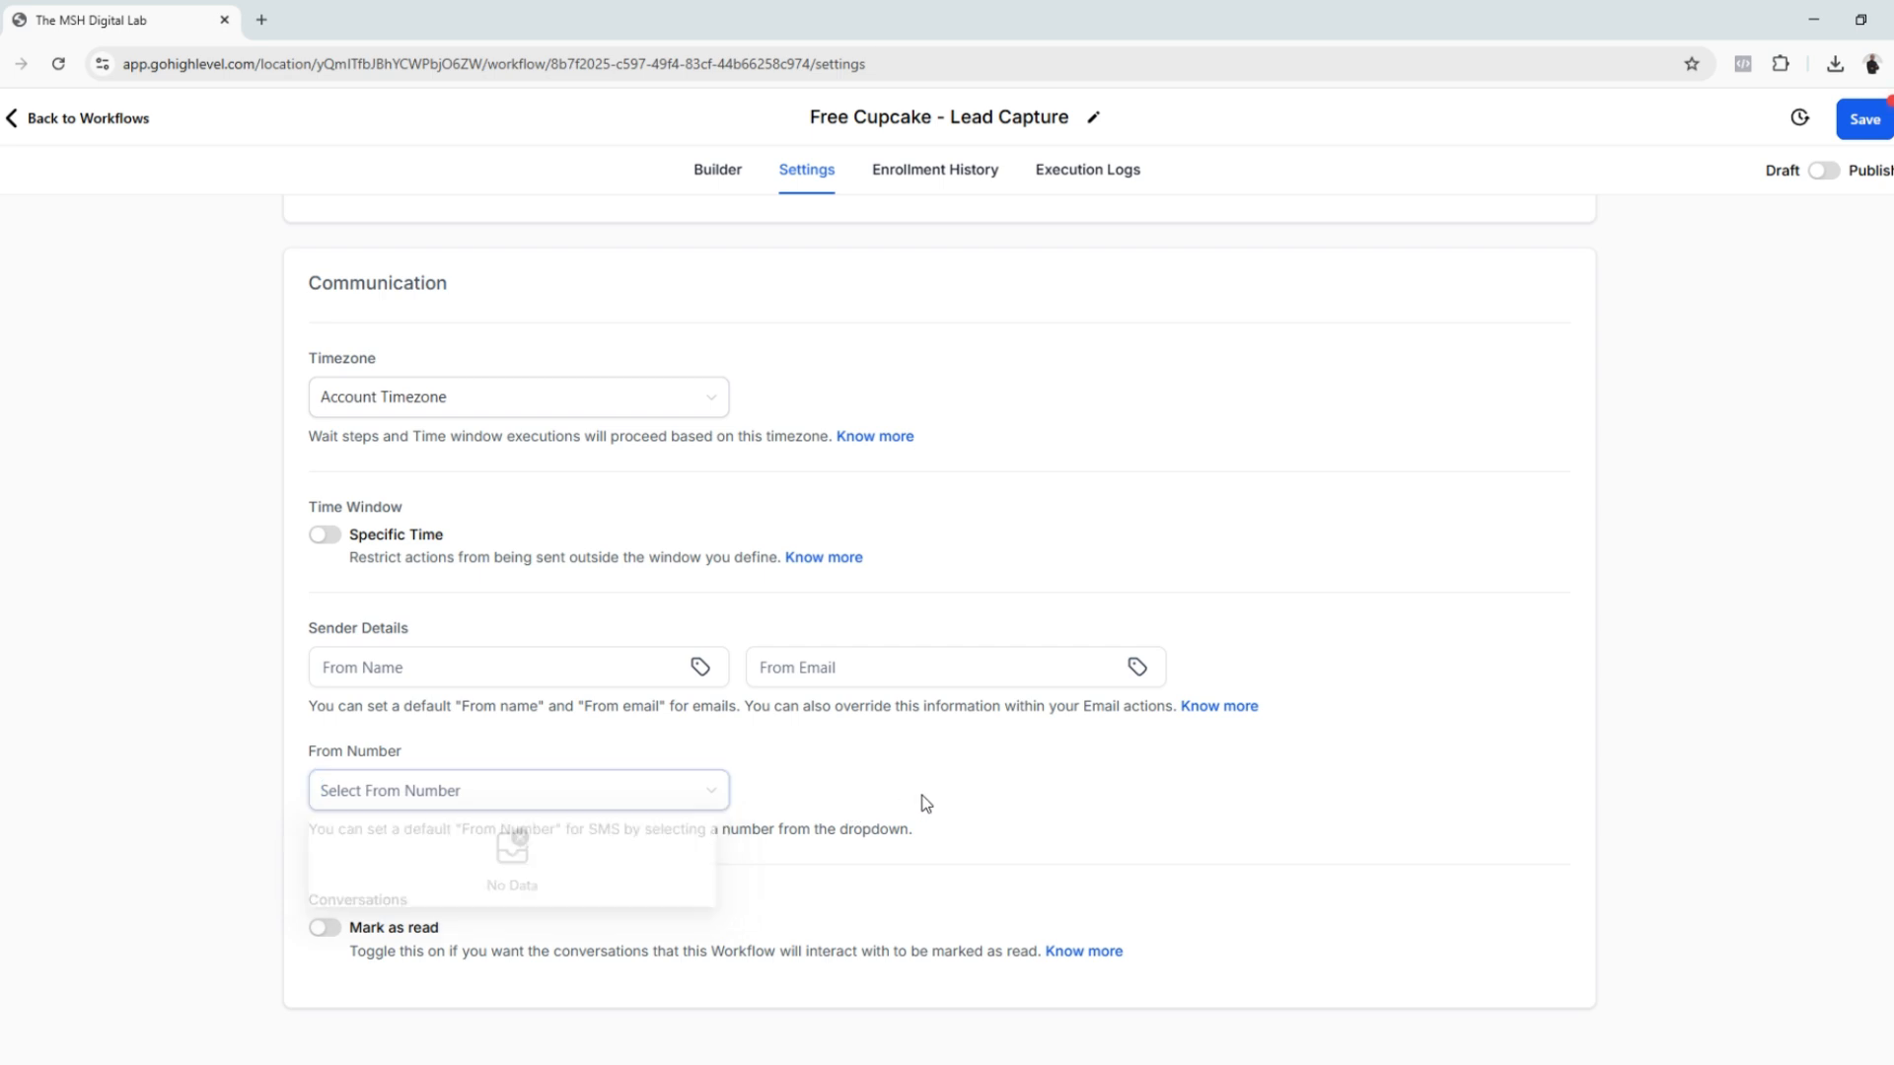
left_click(440, 806)
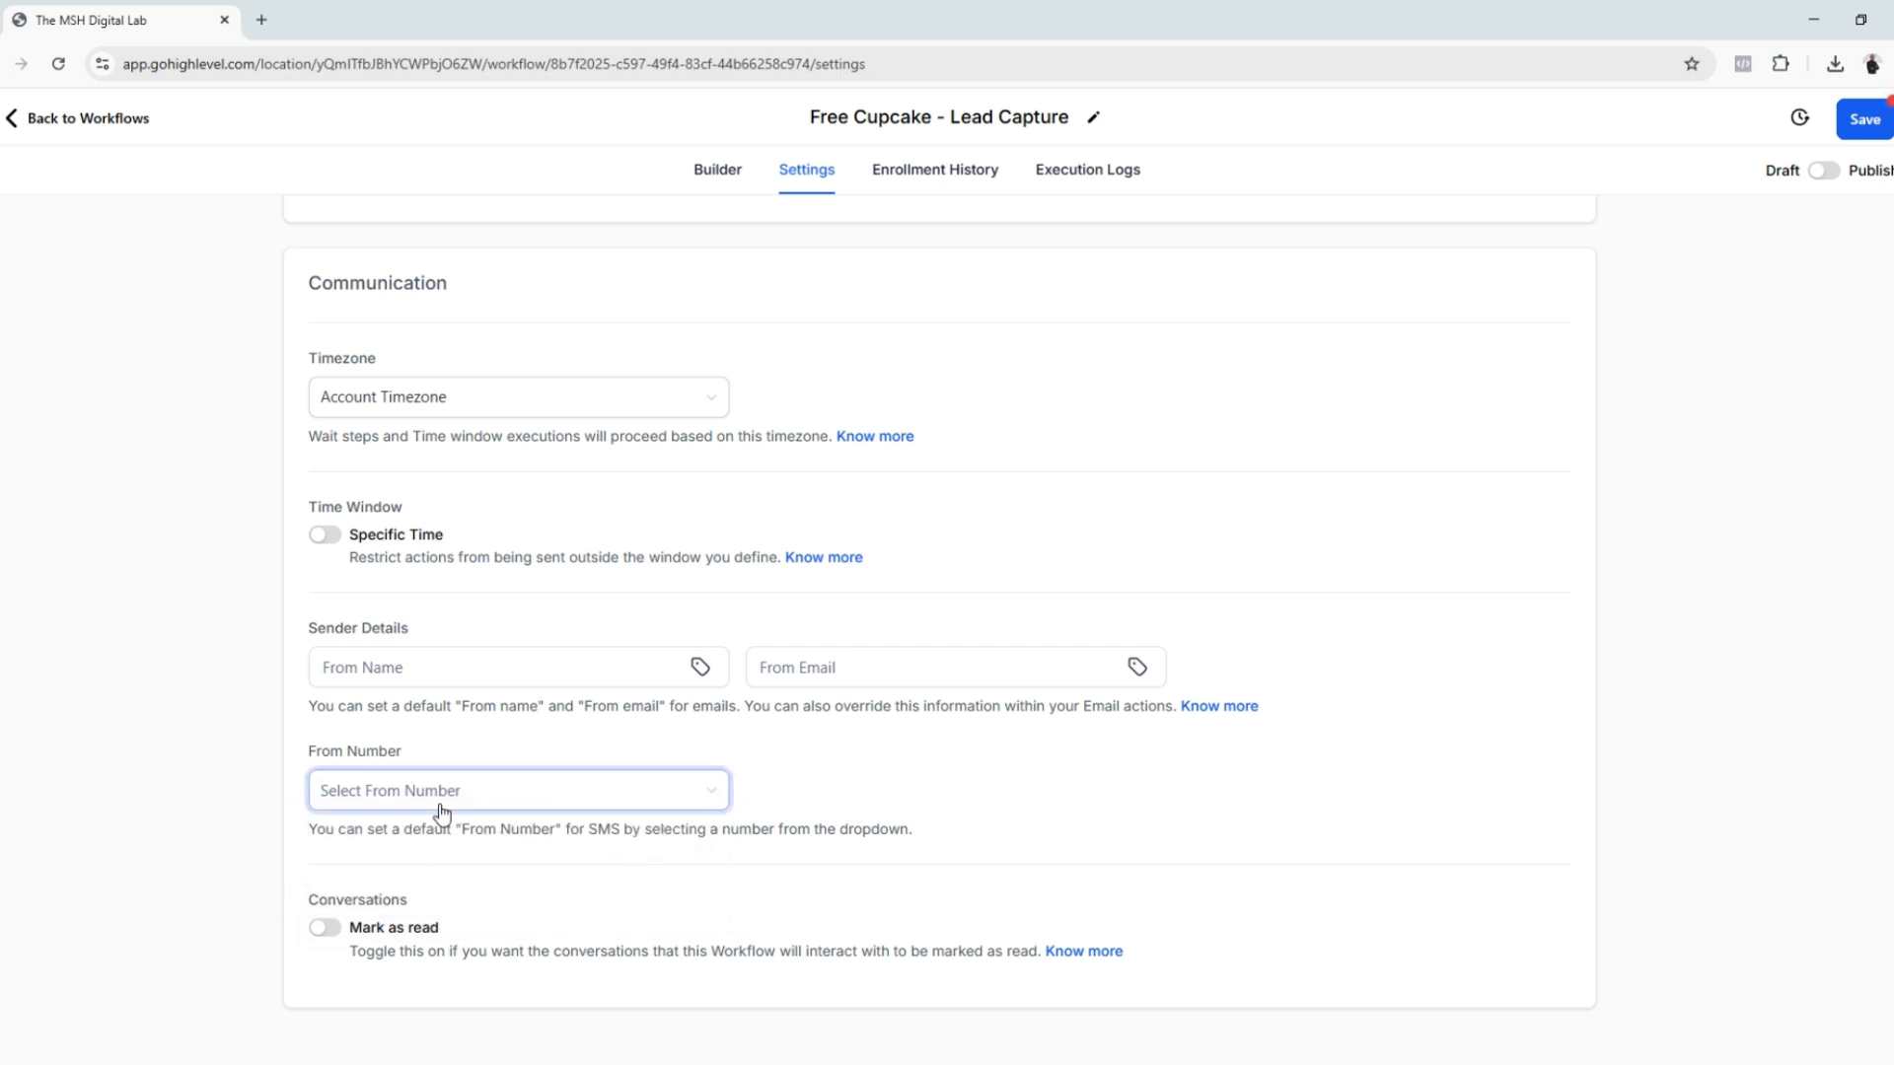
left_click(888, 784)
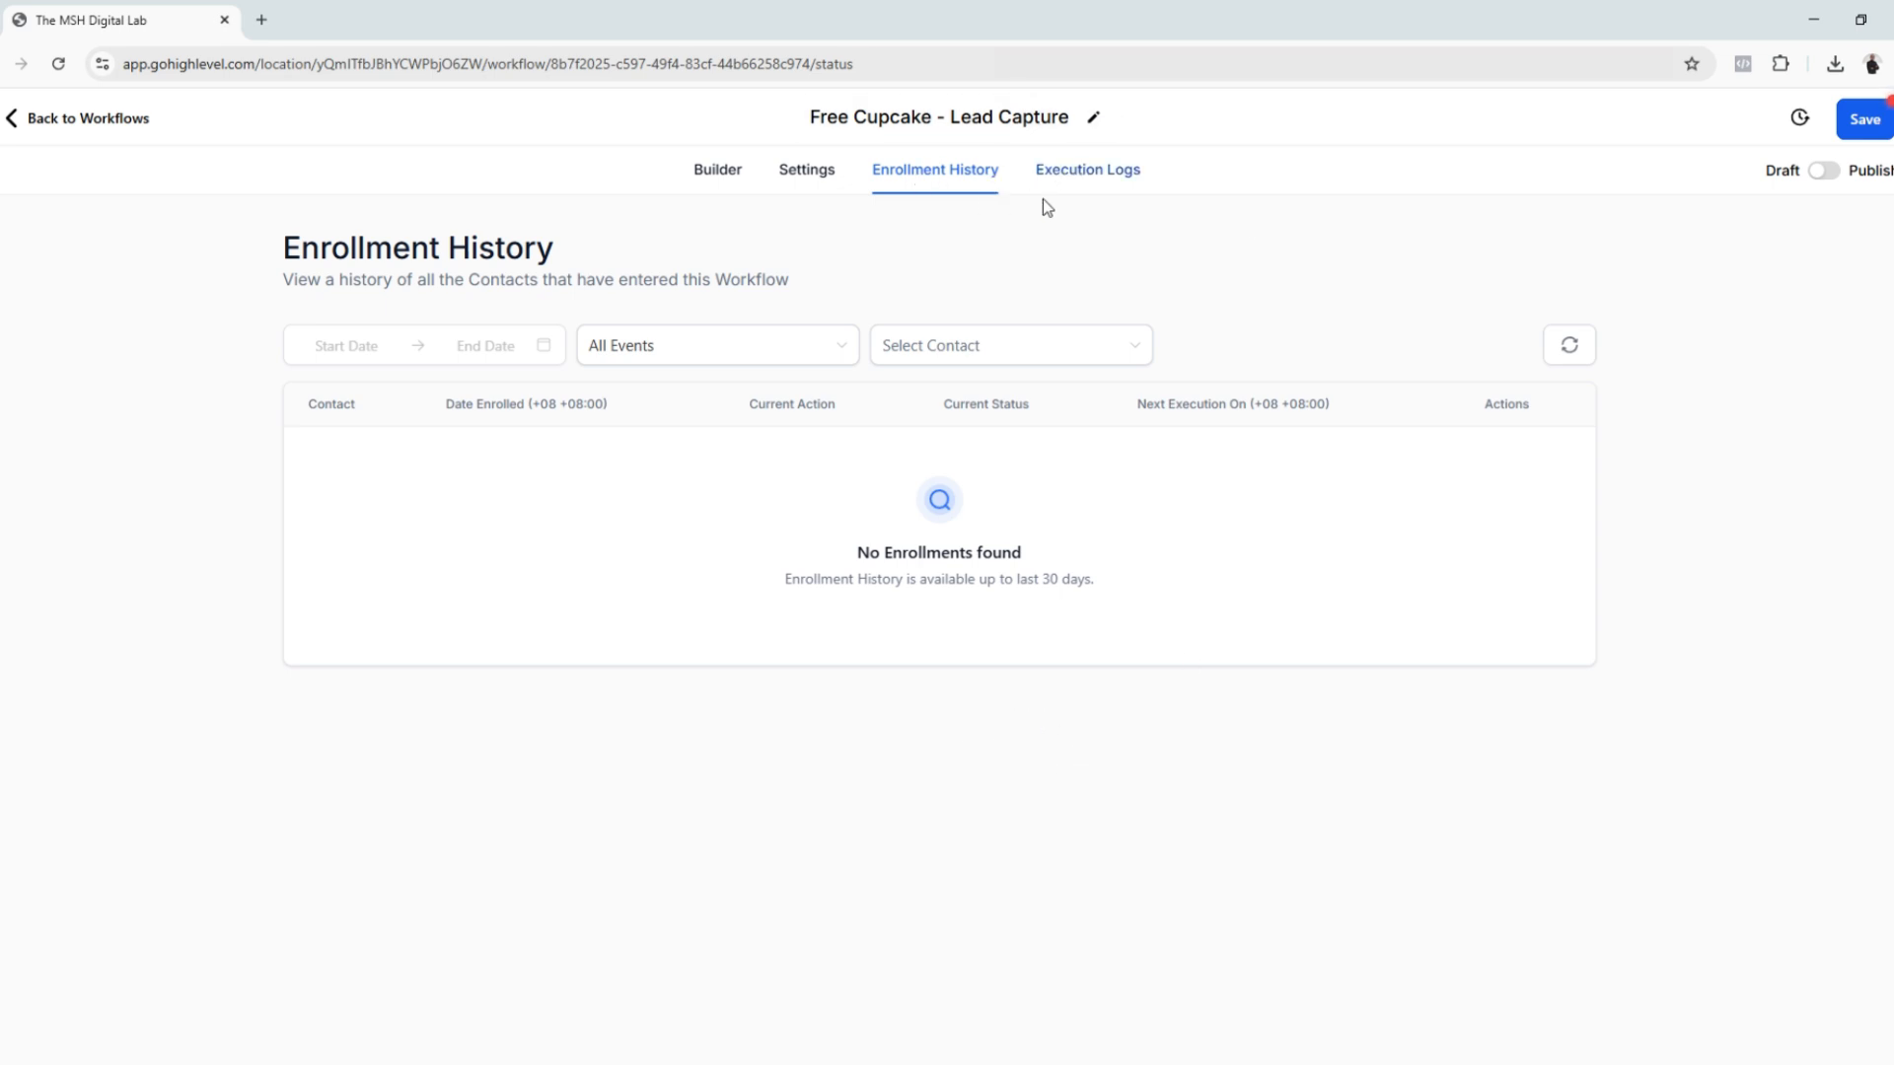
View the workflow's enrollment history and execution logs
left_click(963, 175)
left_click(1070, 177)
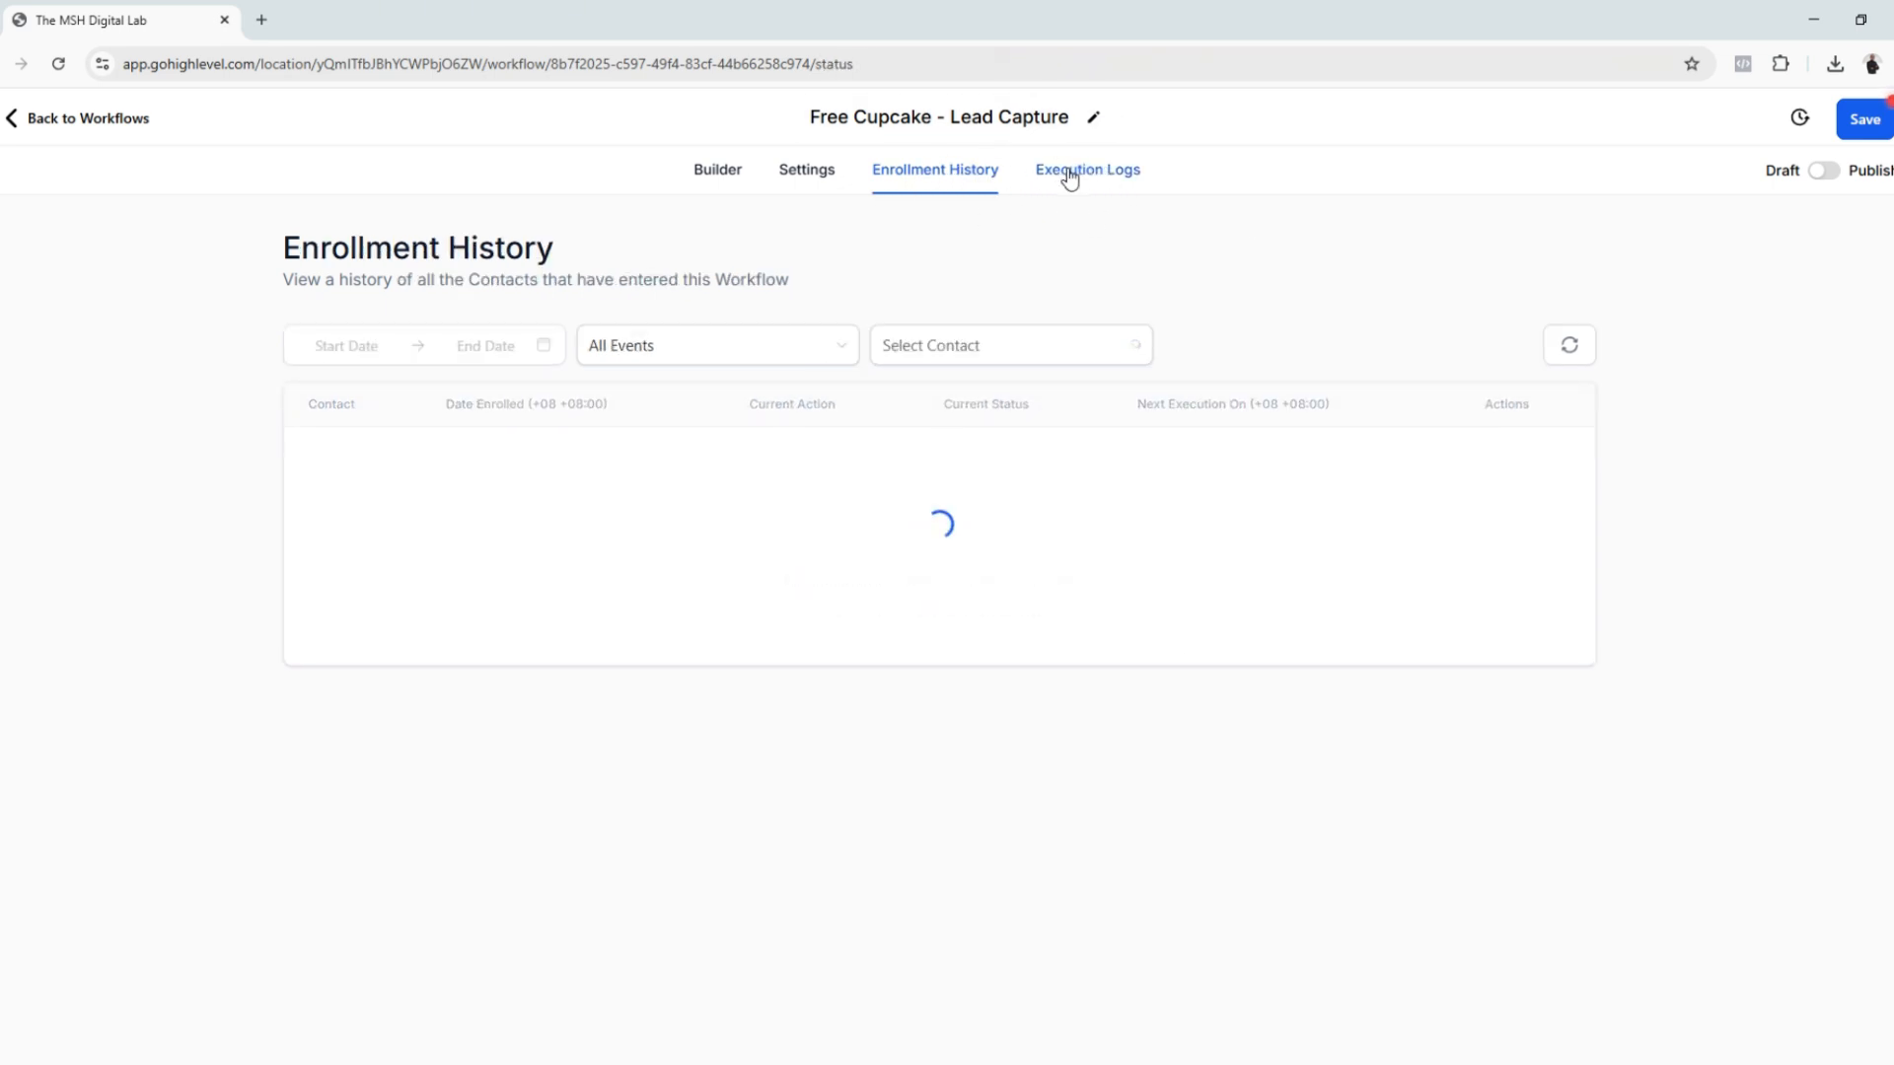
left_click(977, 178)
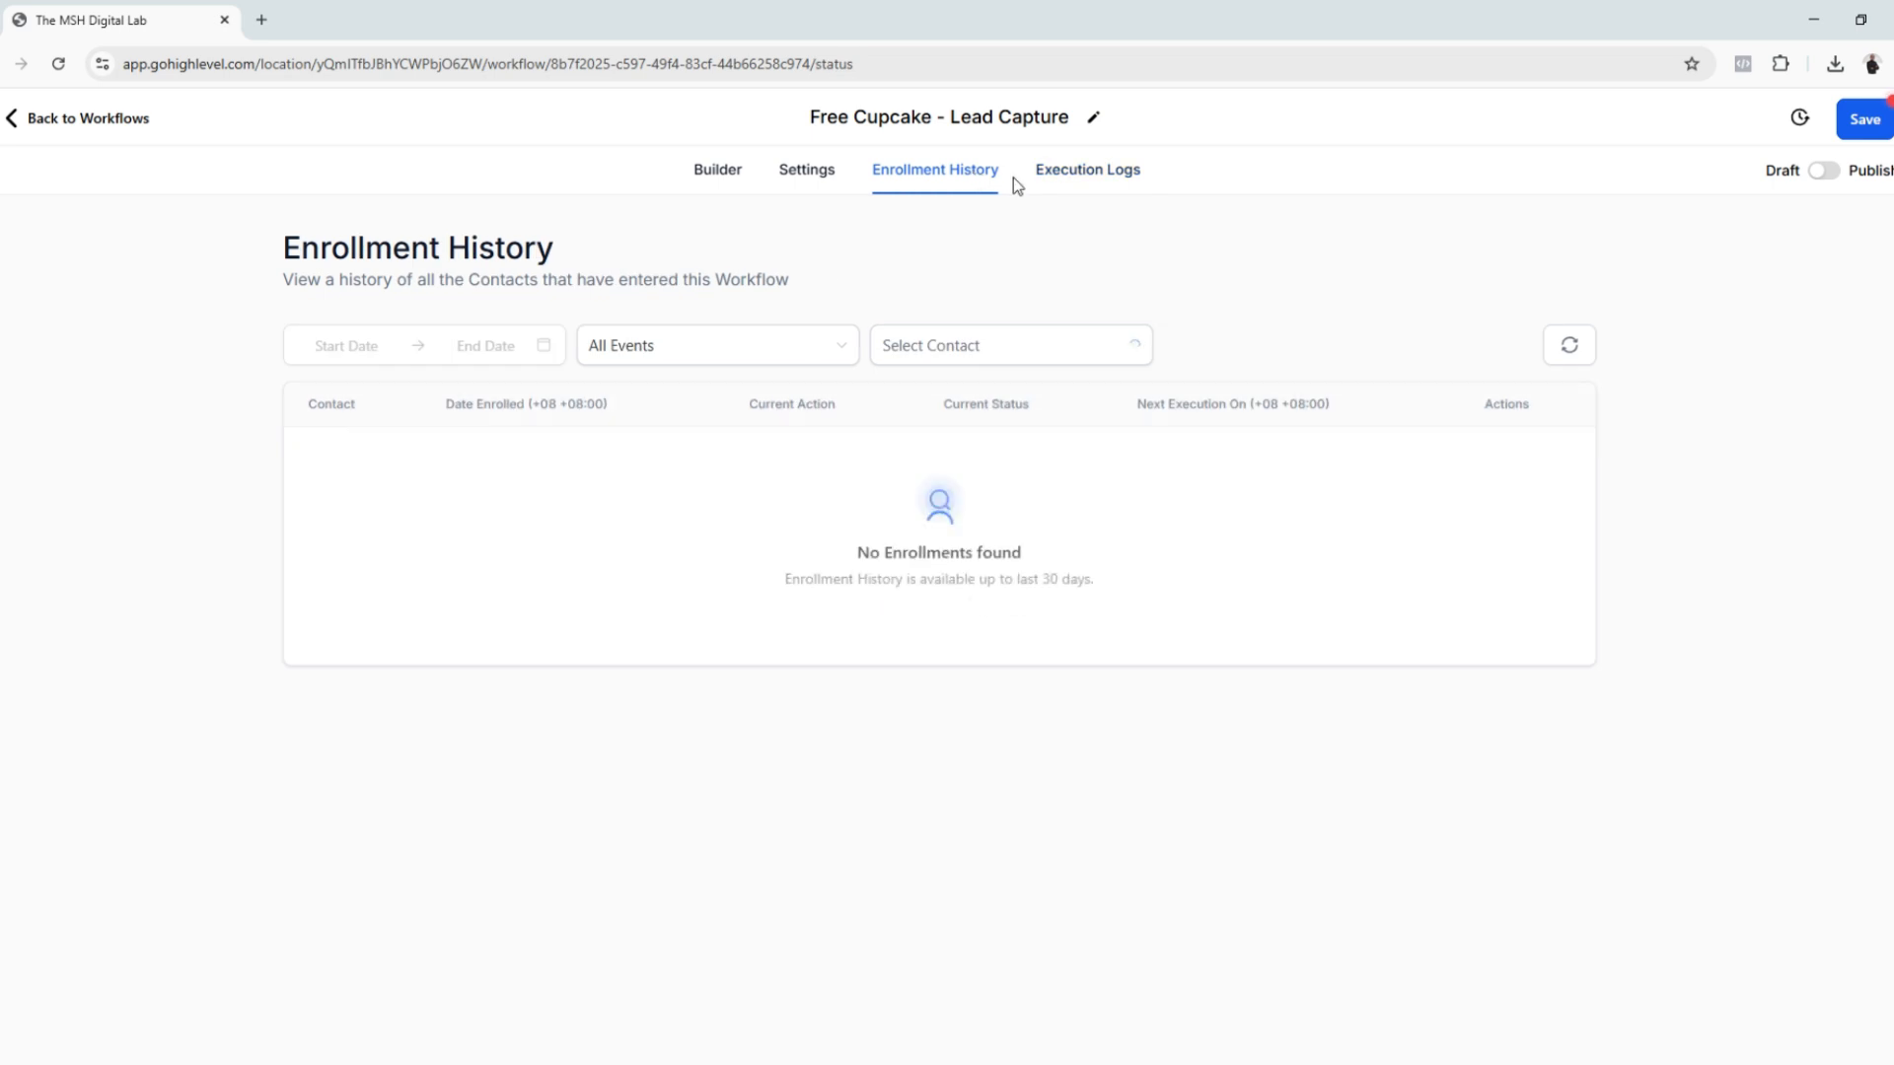
left_click(1077, 173)
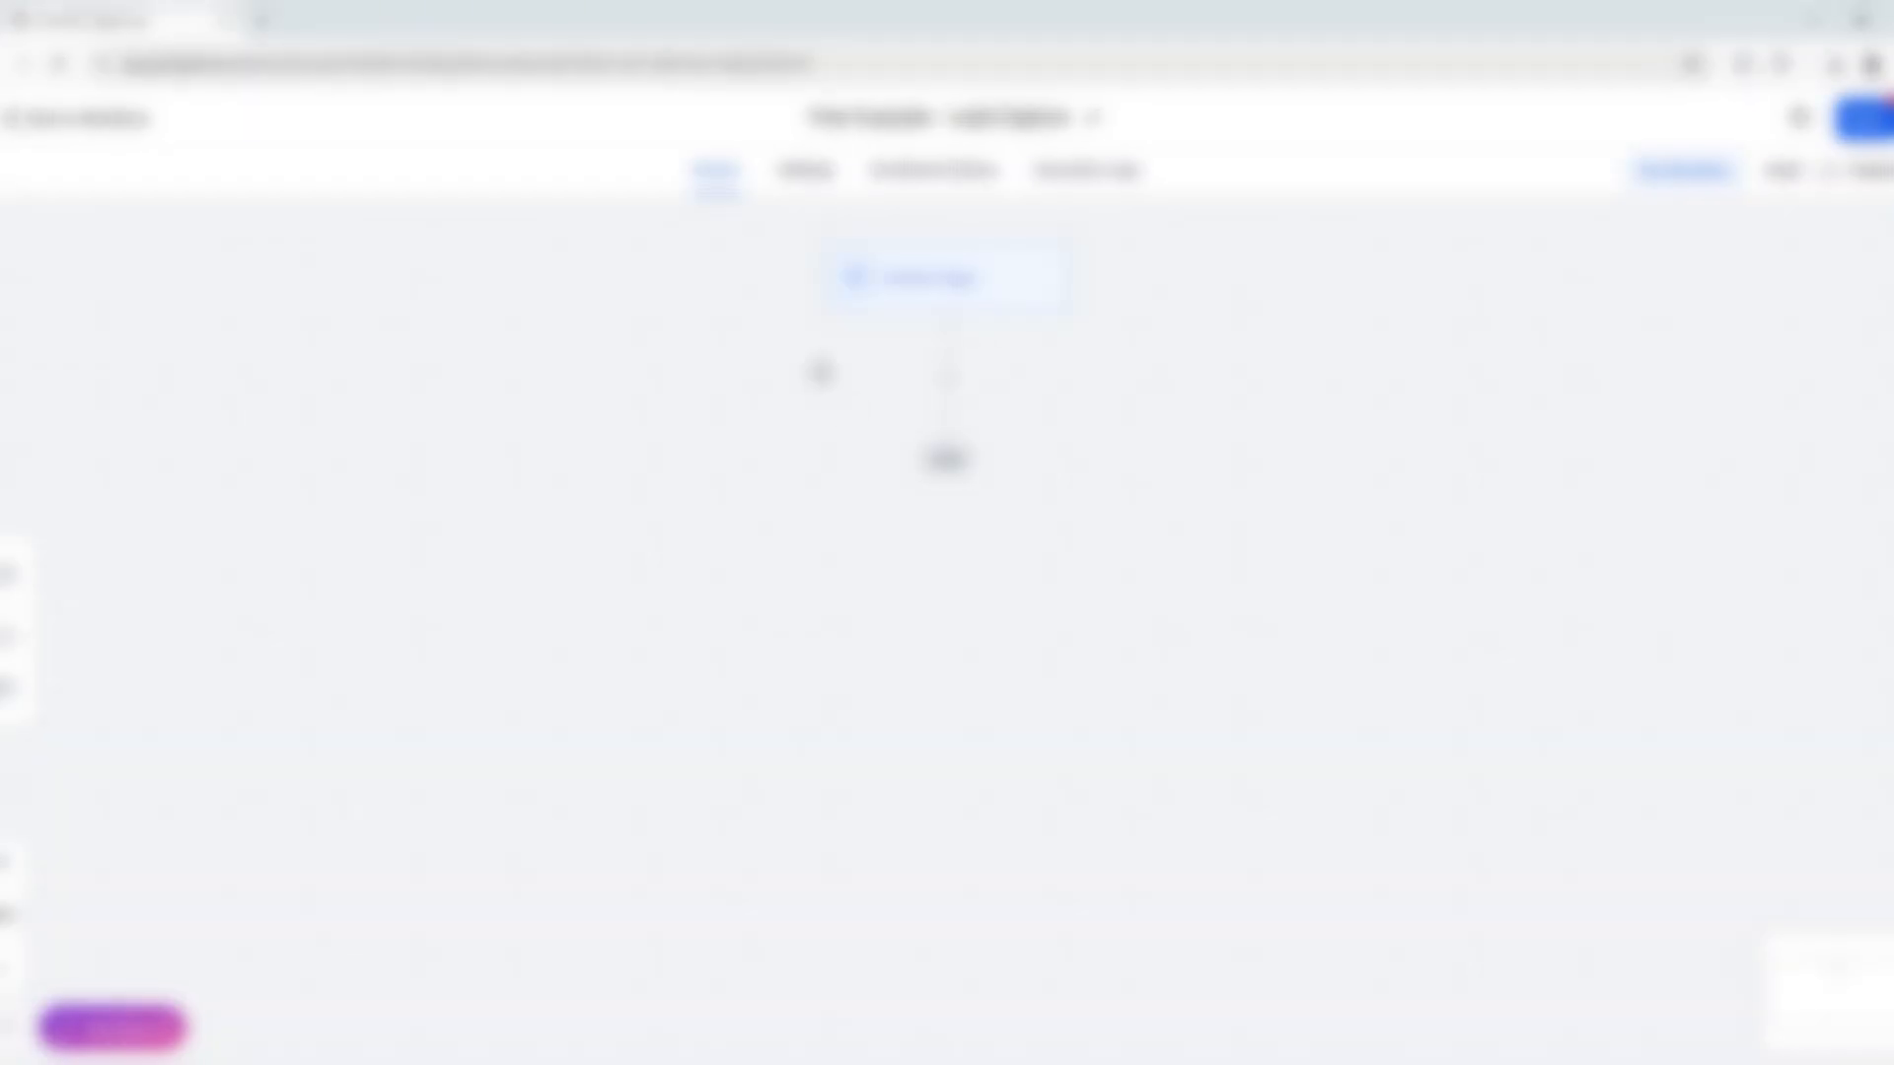
In the workflow builder, search the triggers for "Form" and choose Form Submitted as the new trigger
left_click(886, 280)
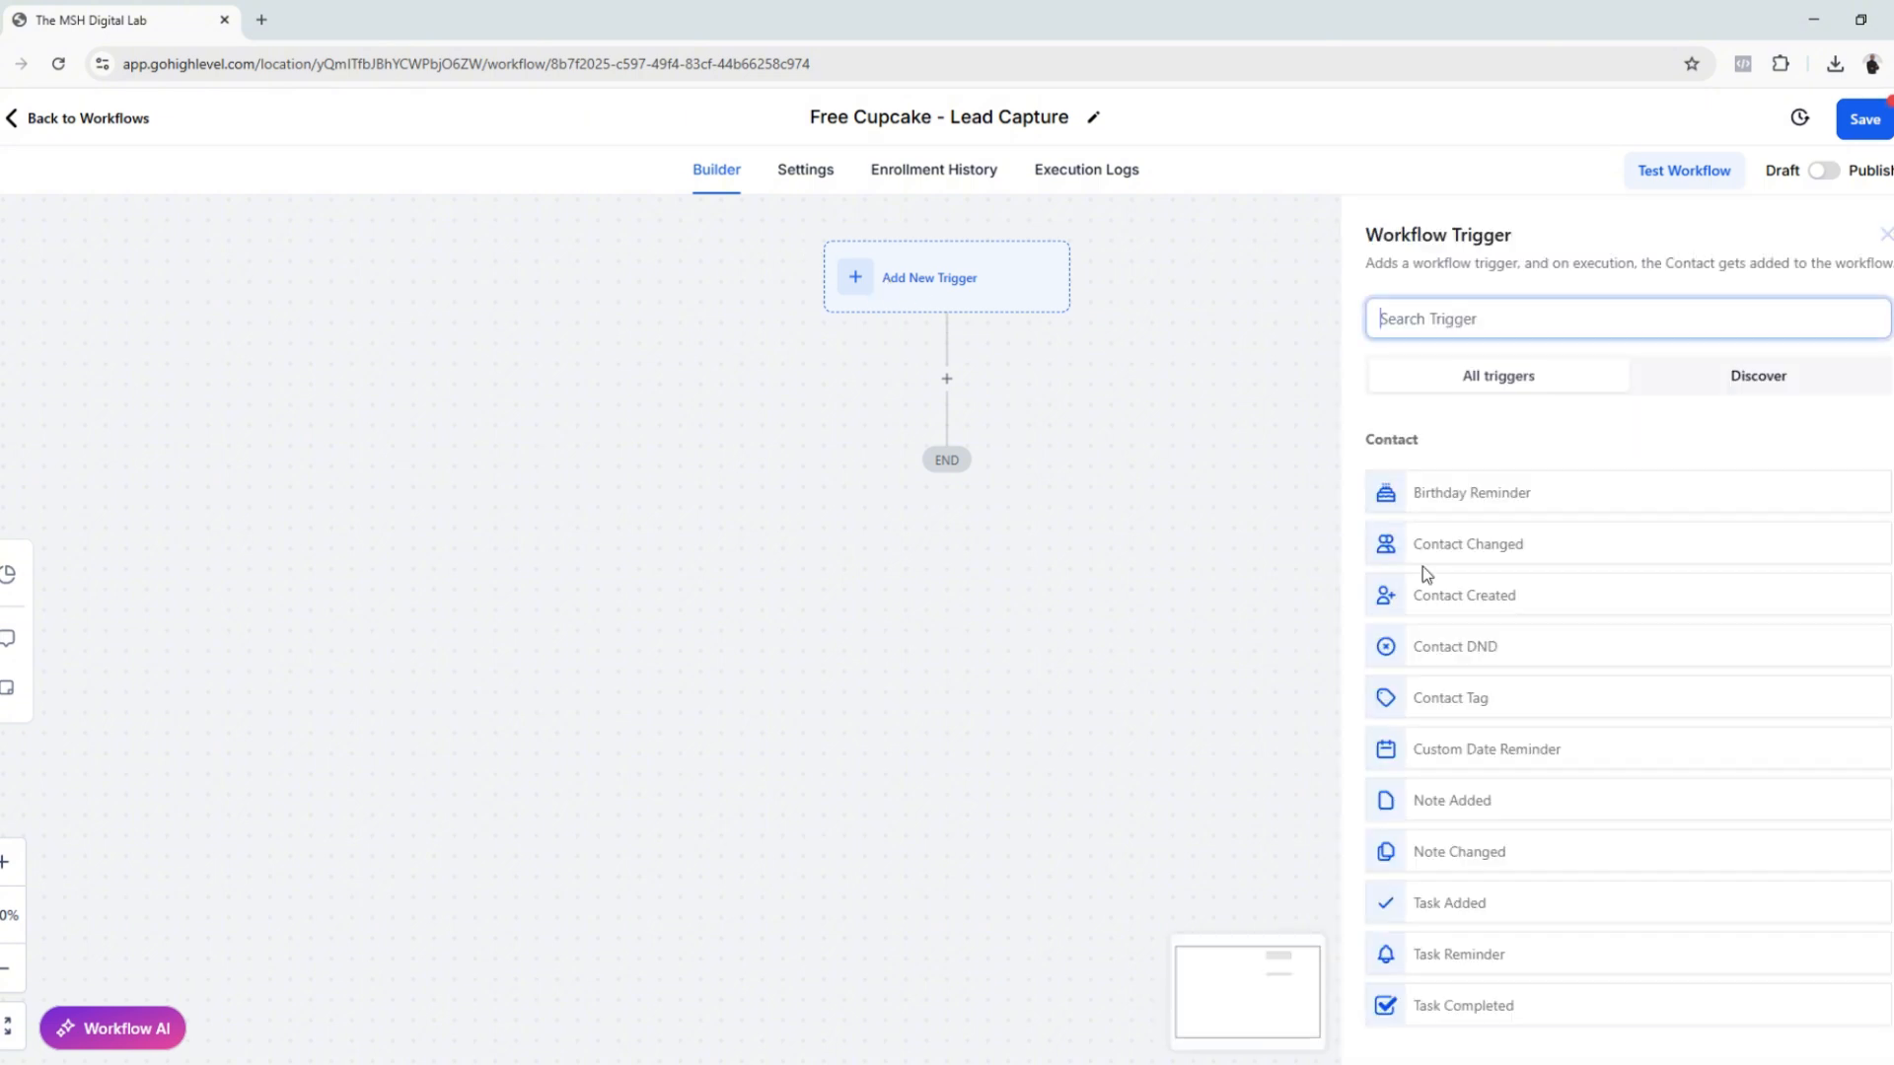
left_click(1556, 325)
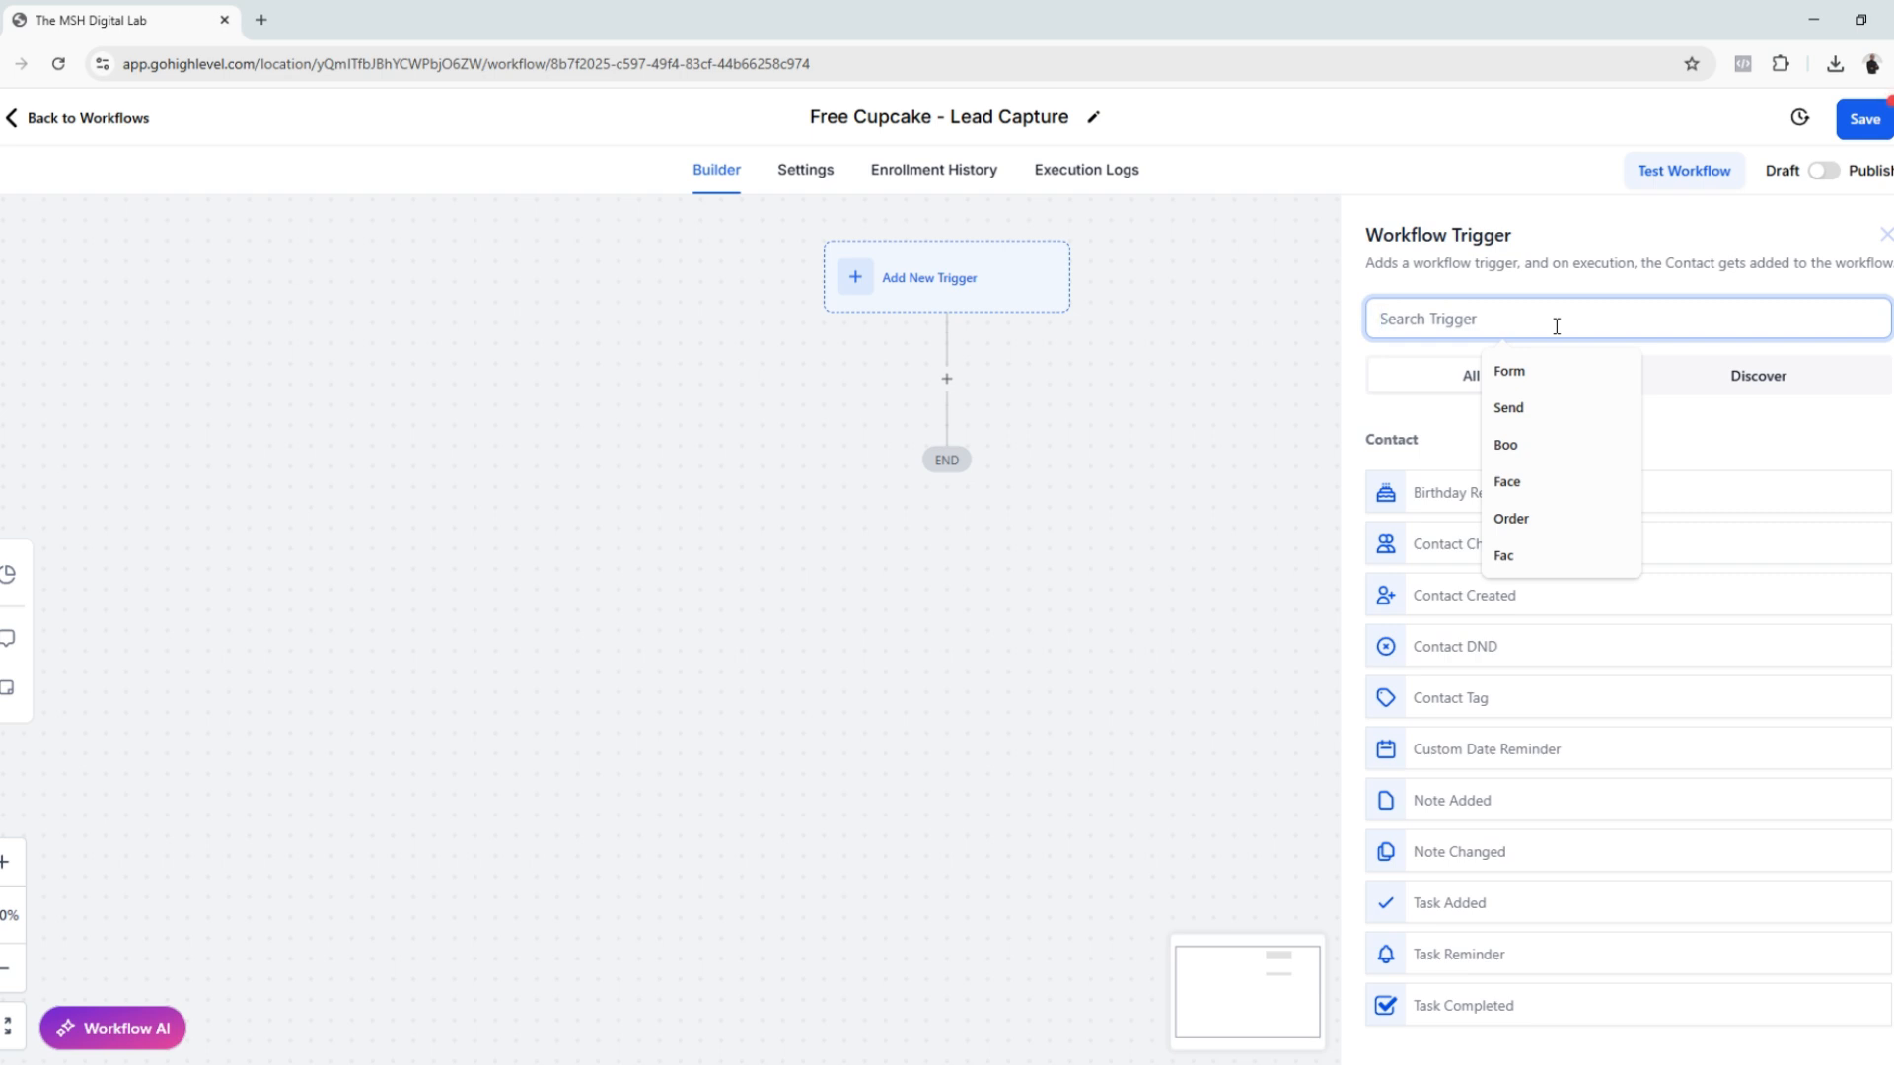
left_click(1524, 372)
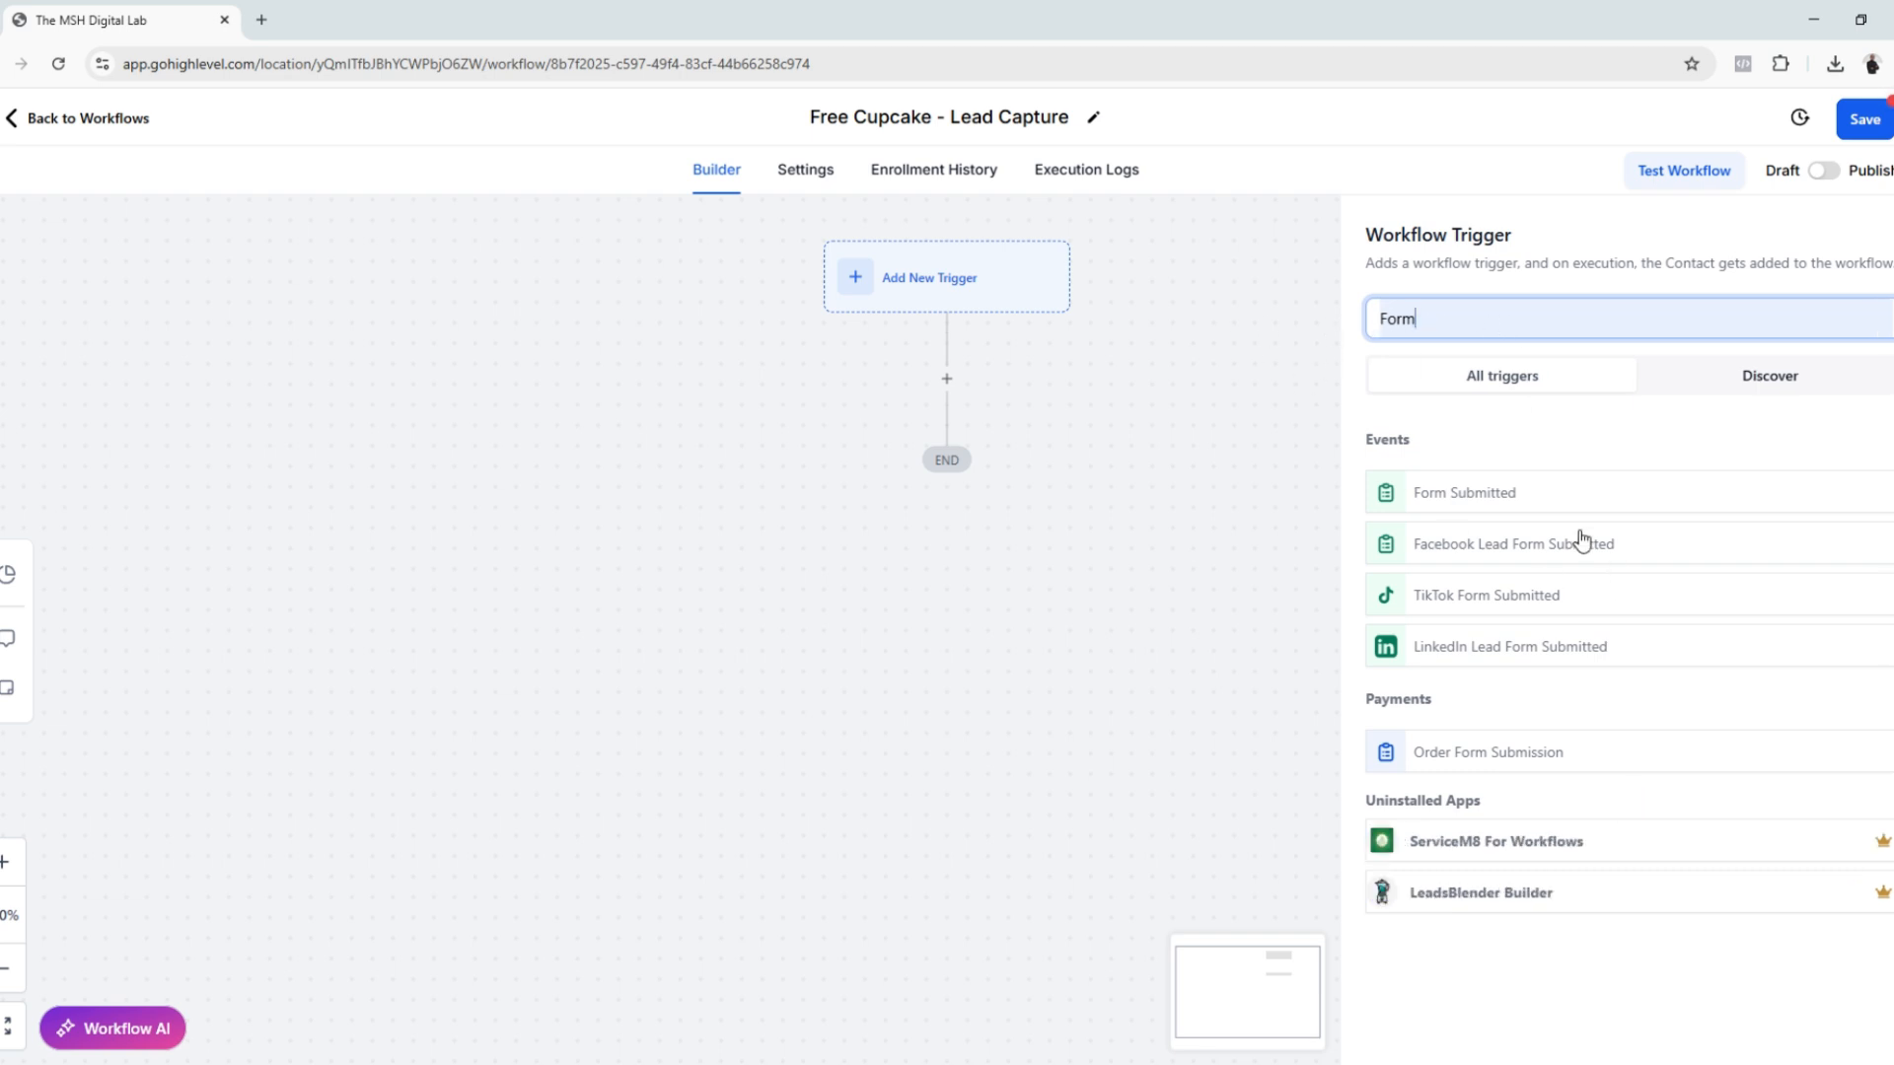
left_click(1465, 503)
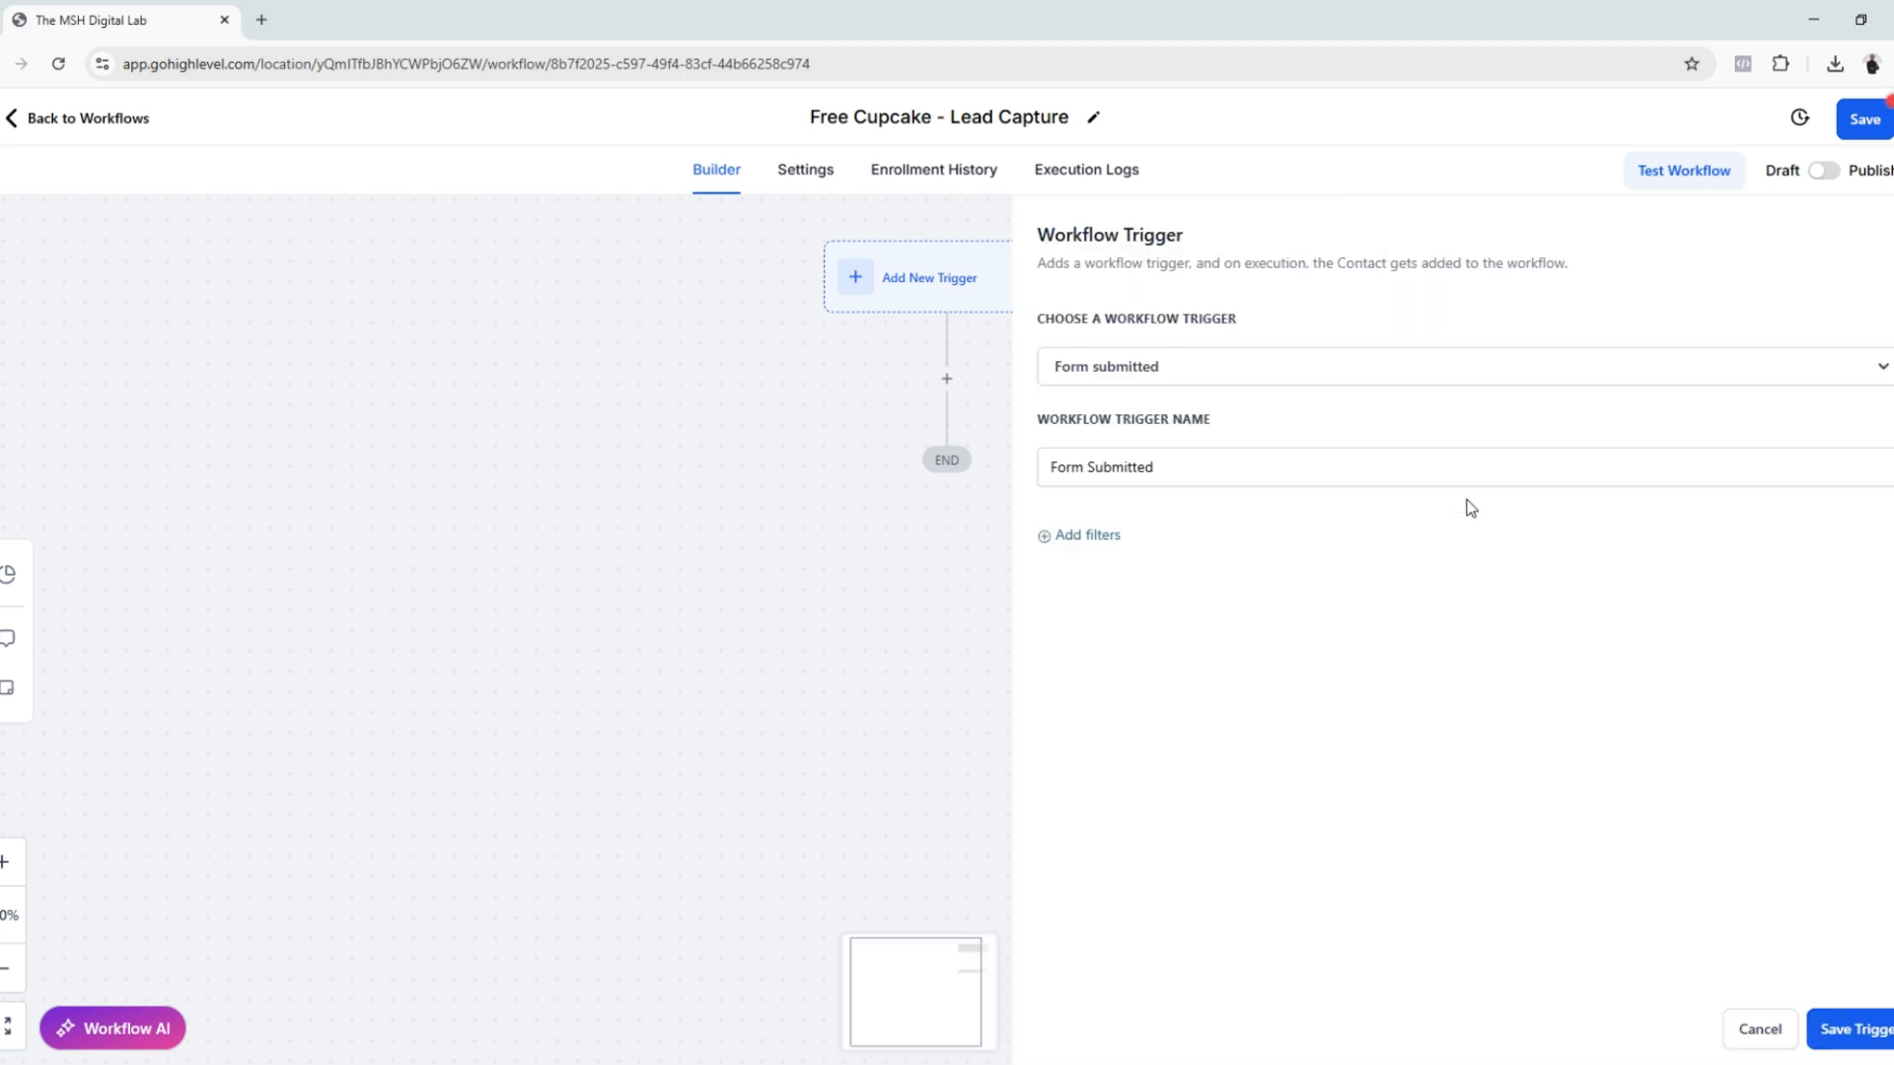
Add the filter "Form is" with the form "Free Cupcake - Lead Capture" to the trigger and save the trigger
left_click(1085, 535)
left_click(1196, 564)
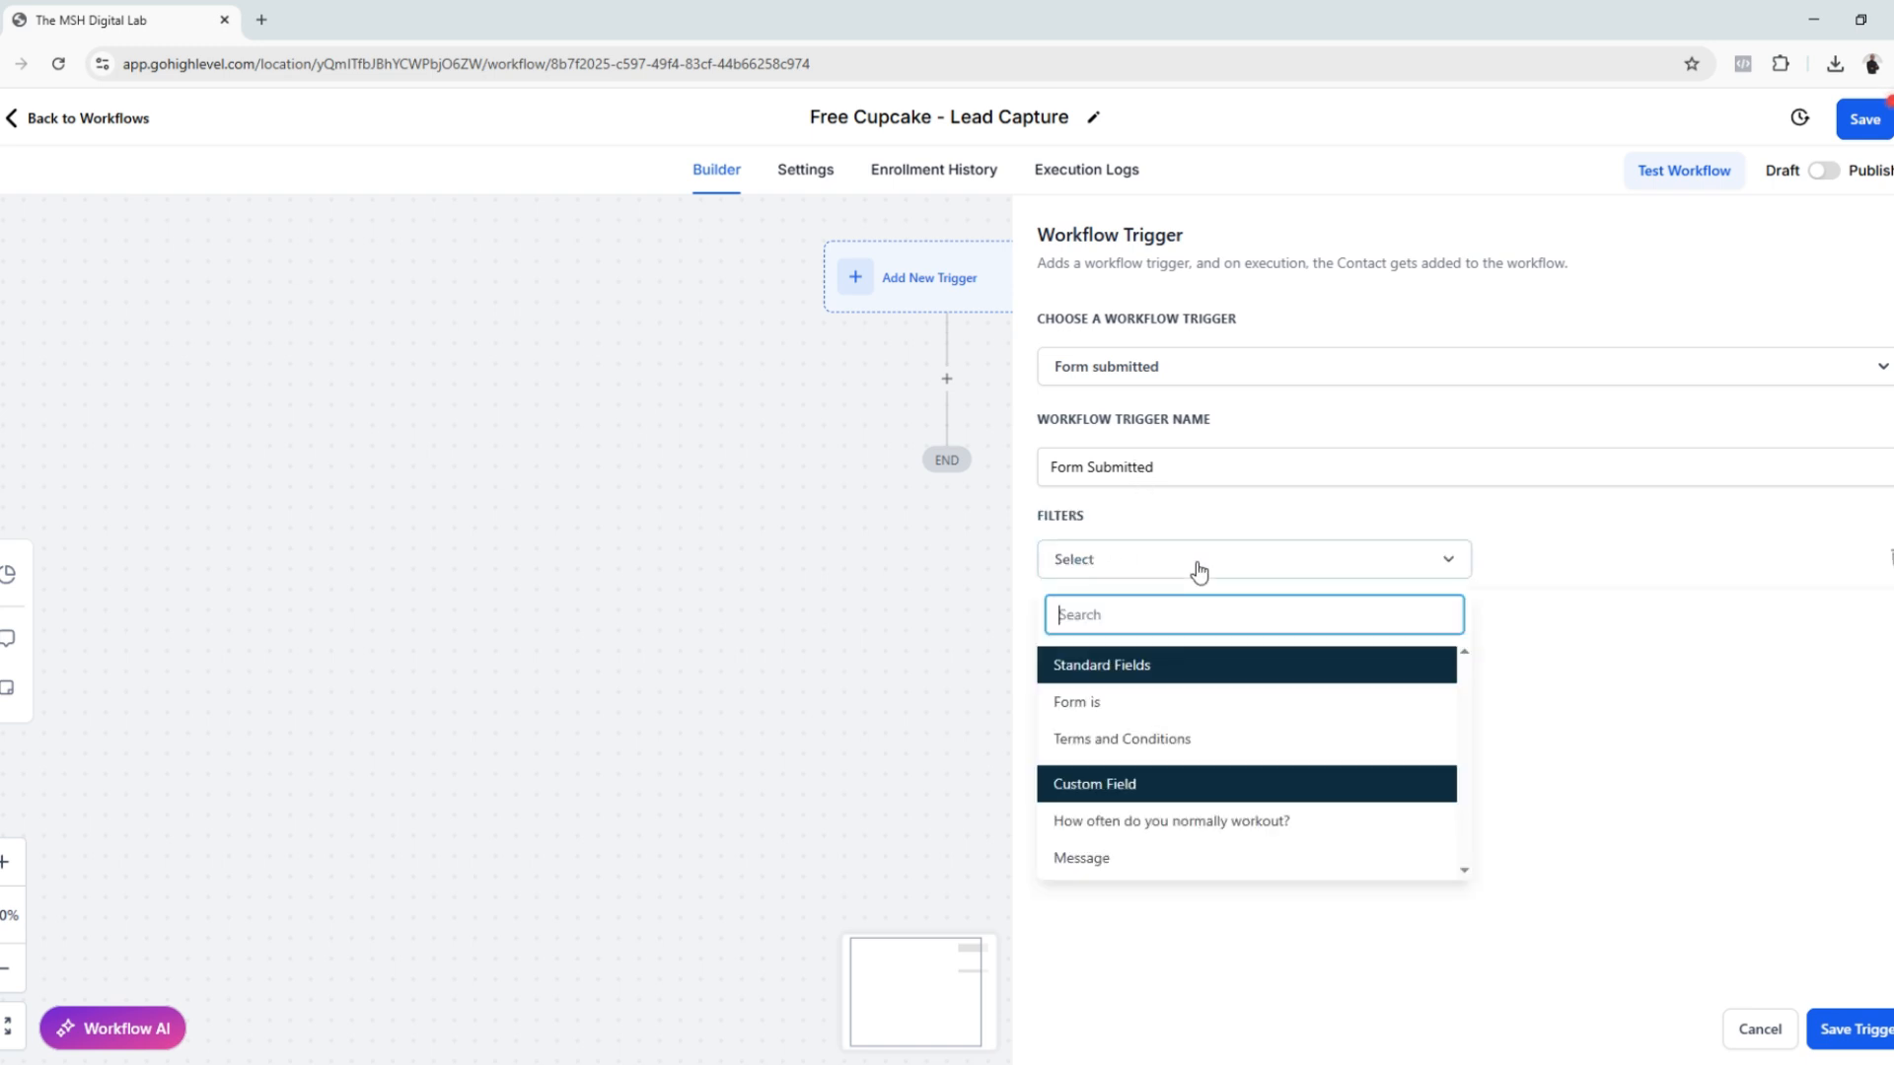
left_click(1134, 703)
left_click(1640, 571)
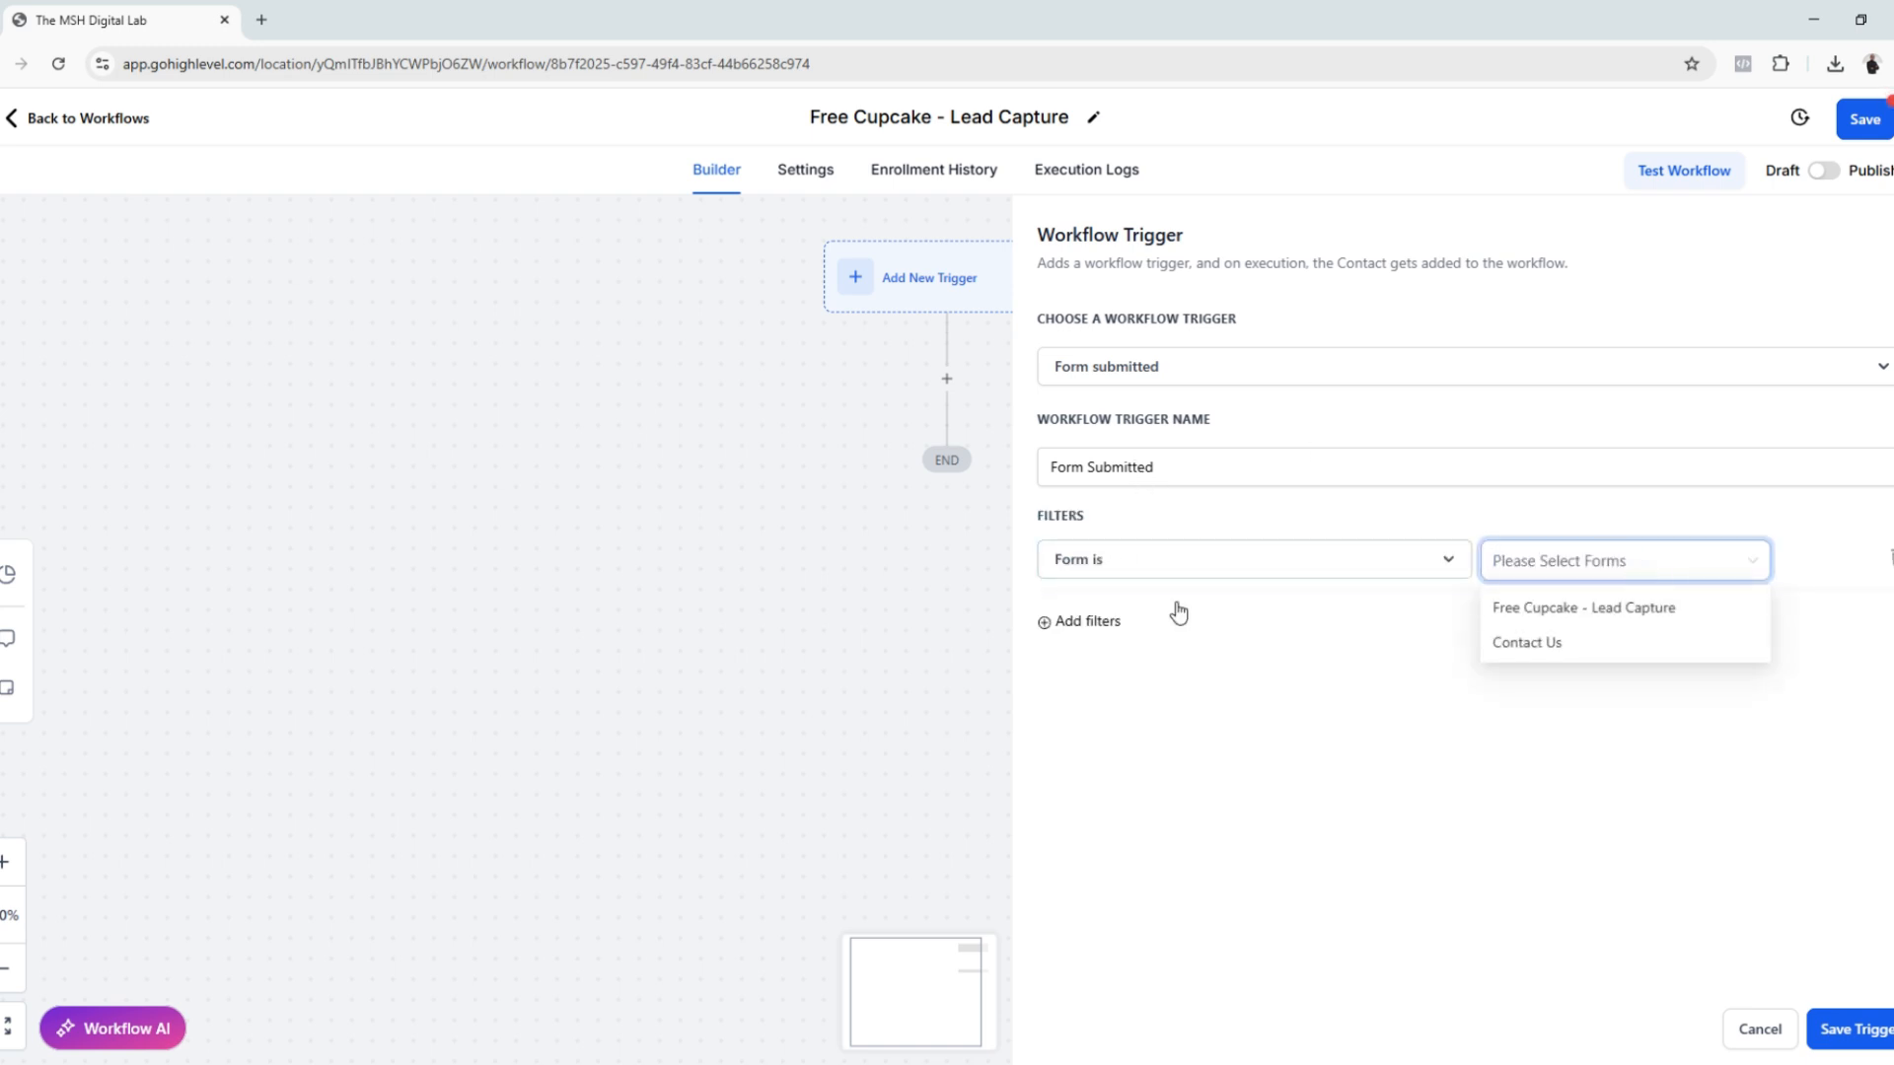
left_click(1549, 622)
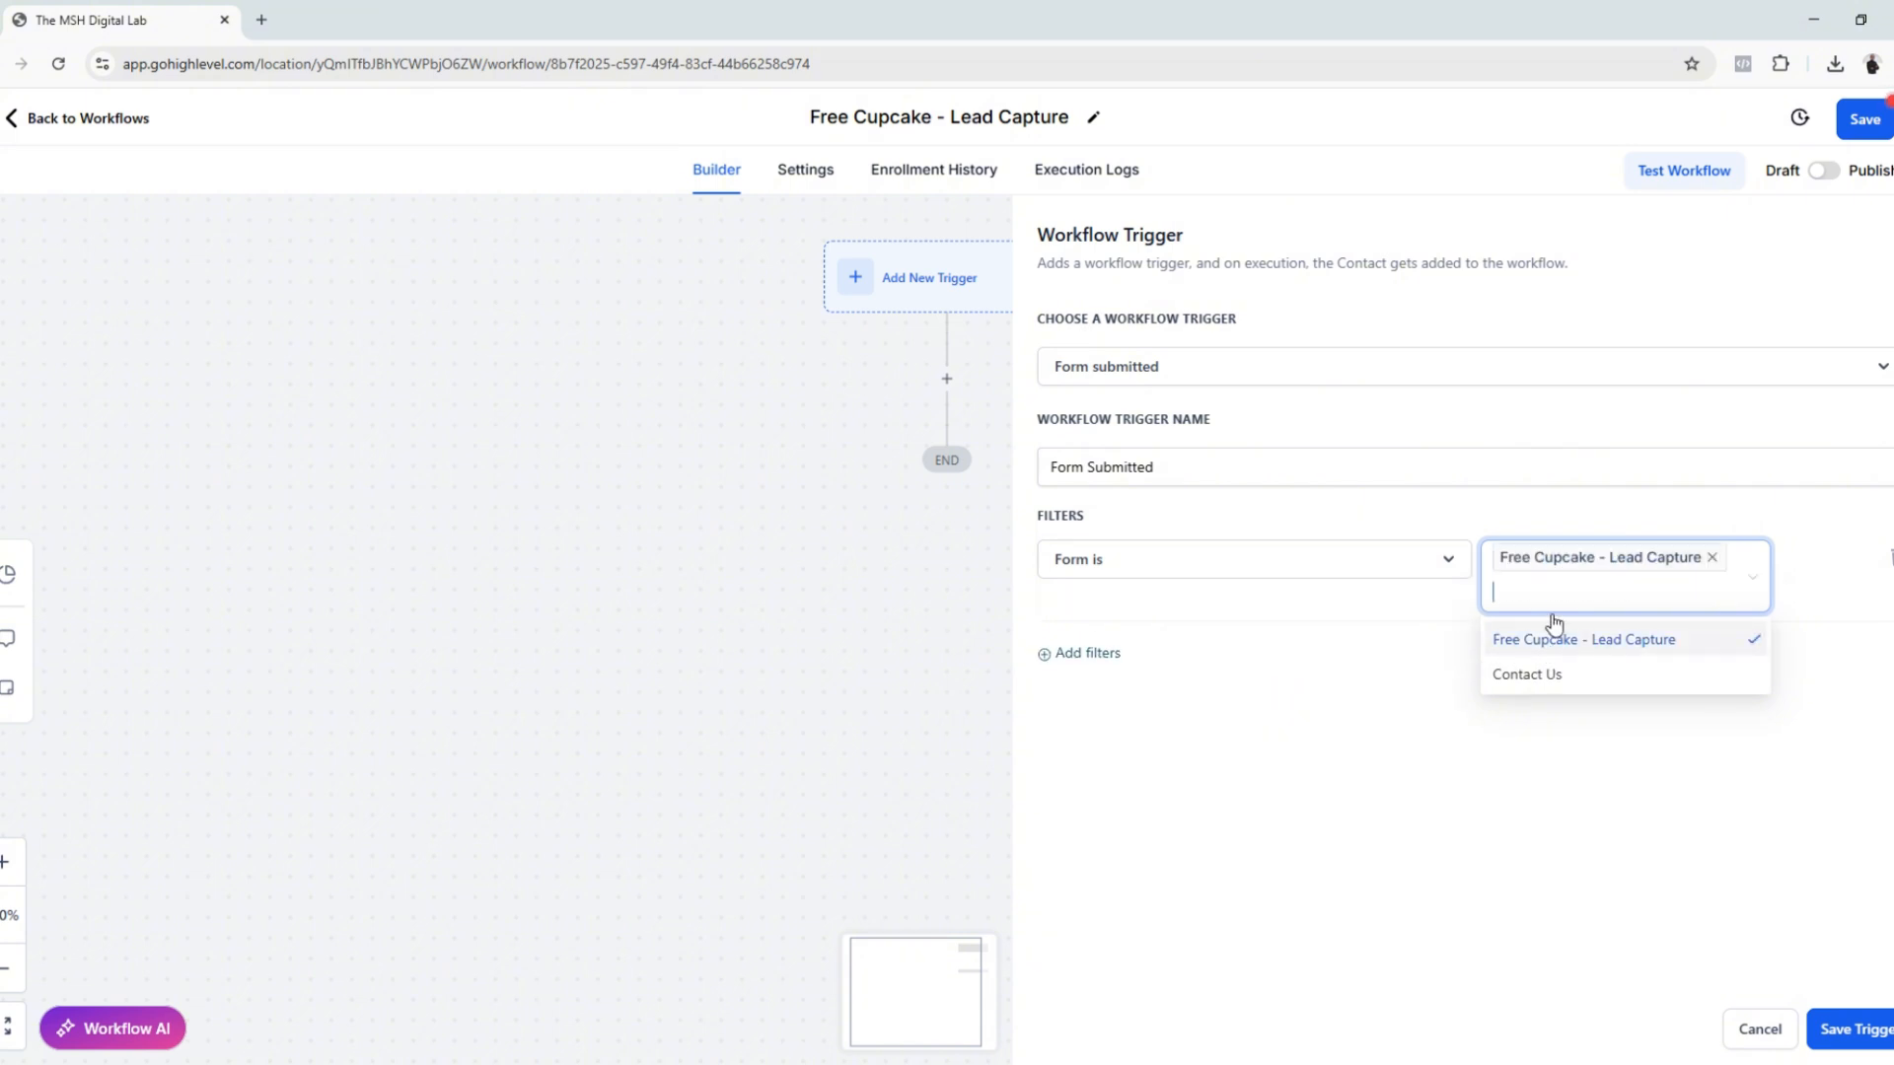
left_click(1871, 634)
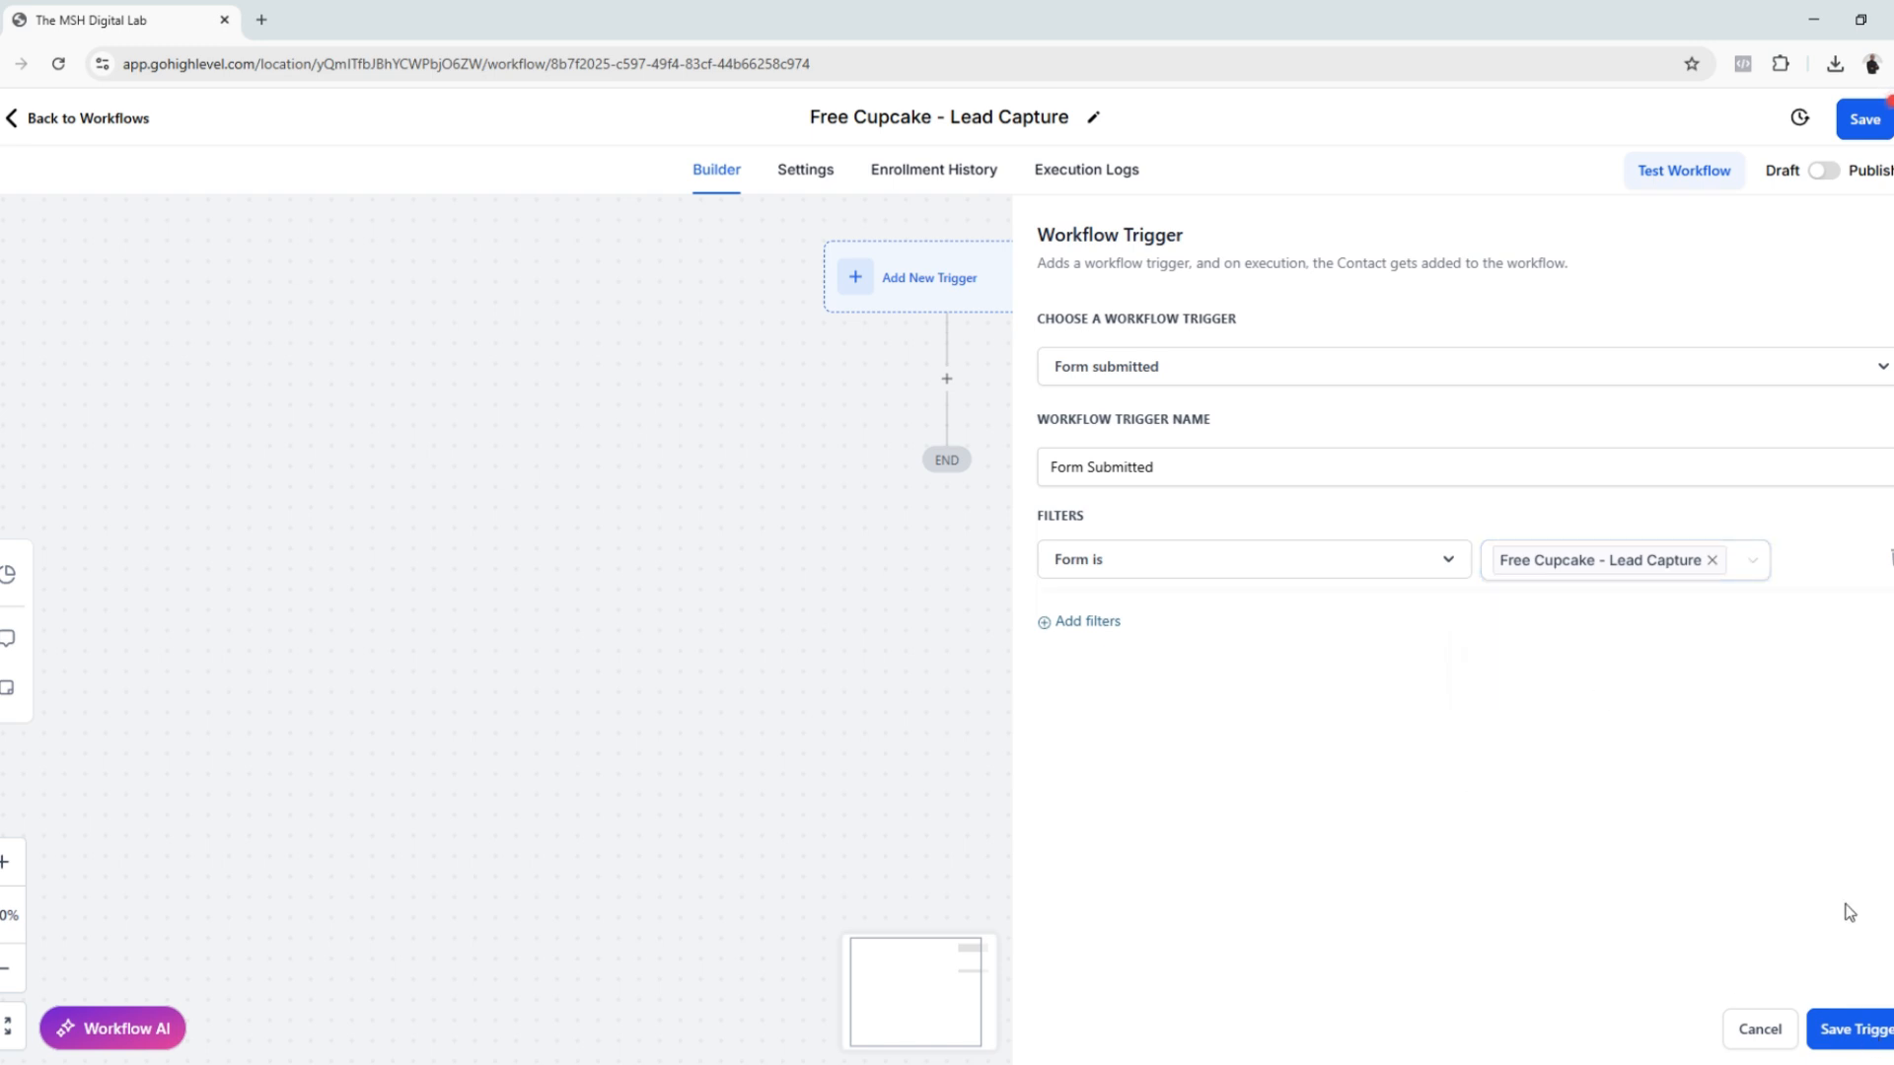
left_click(1879, 1029)
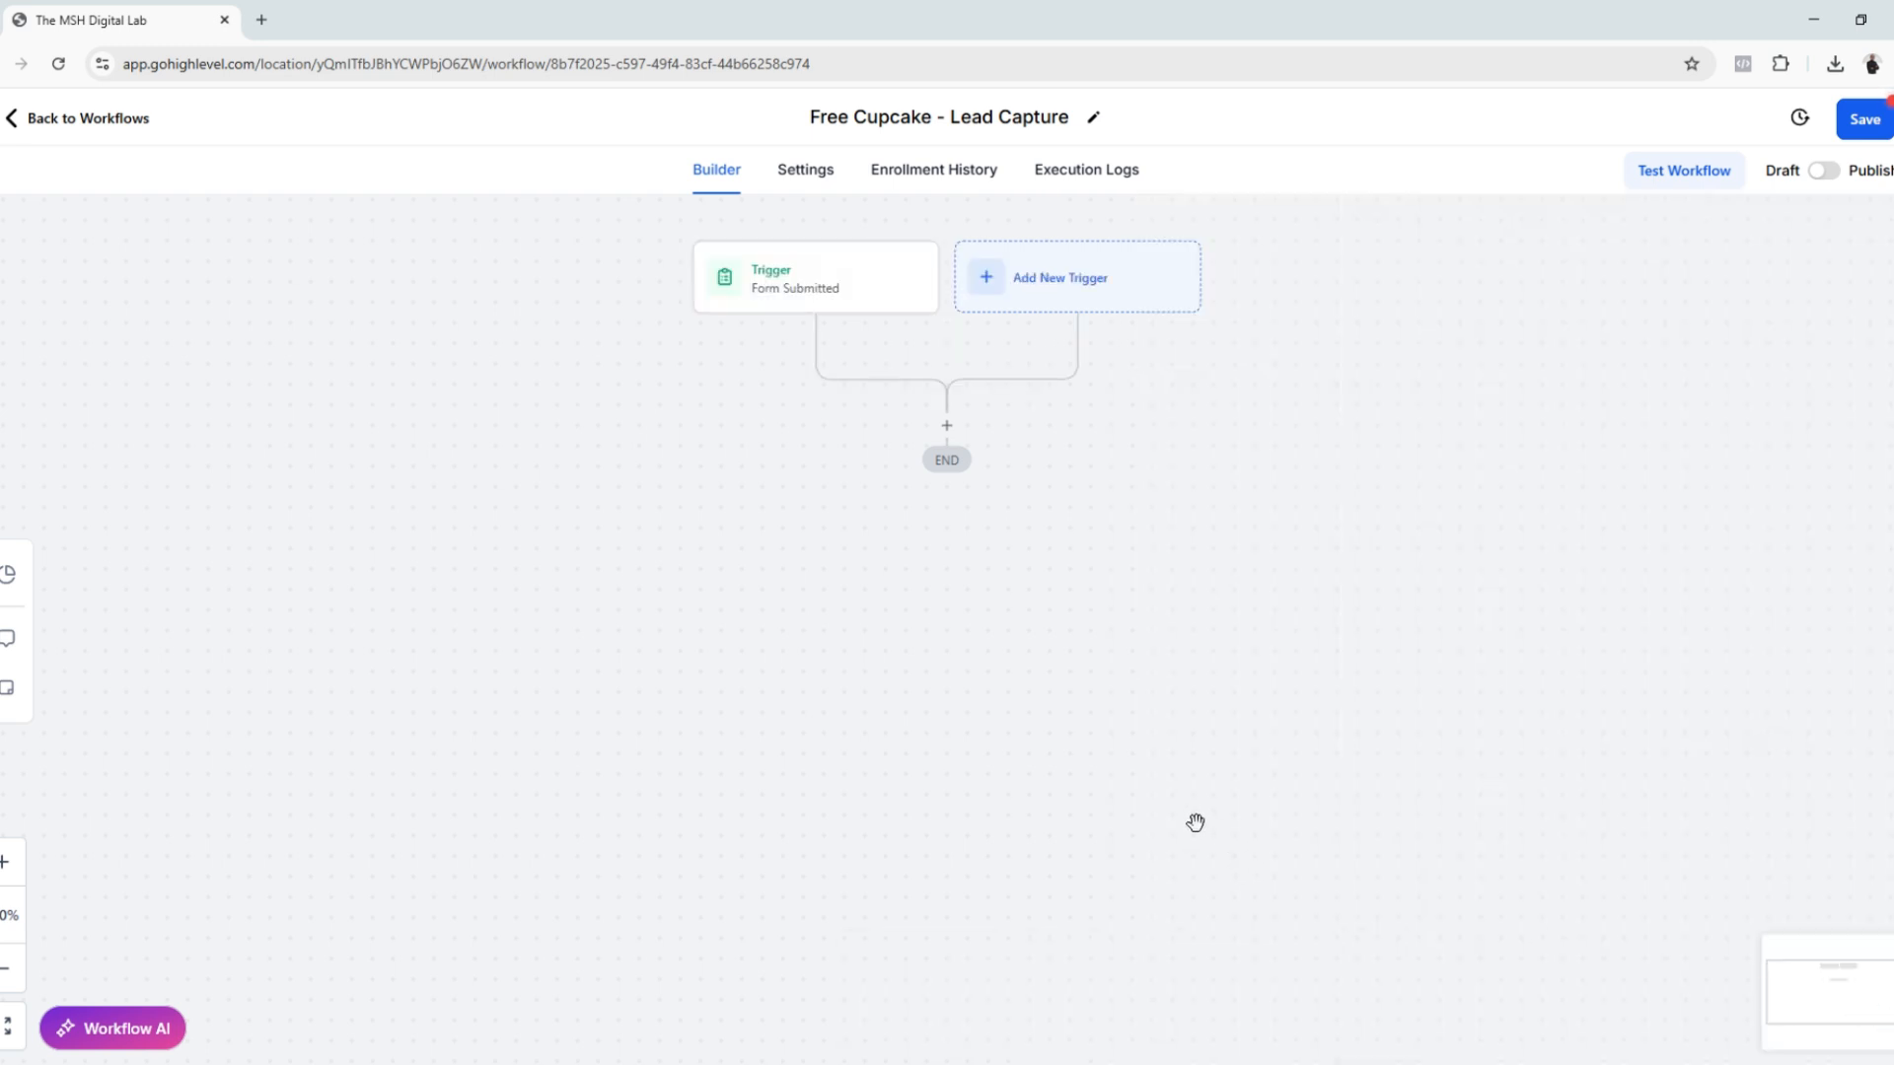
Add a Send Email action below the Form Submitted trigger, searching the actions for "Send"
left_click(949, 427)
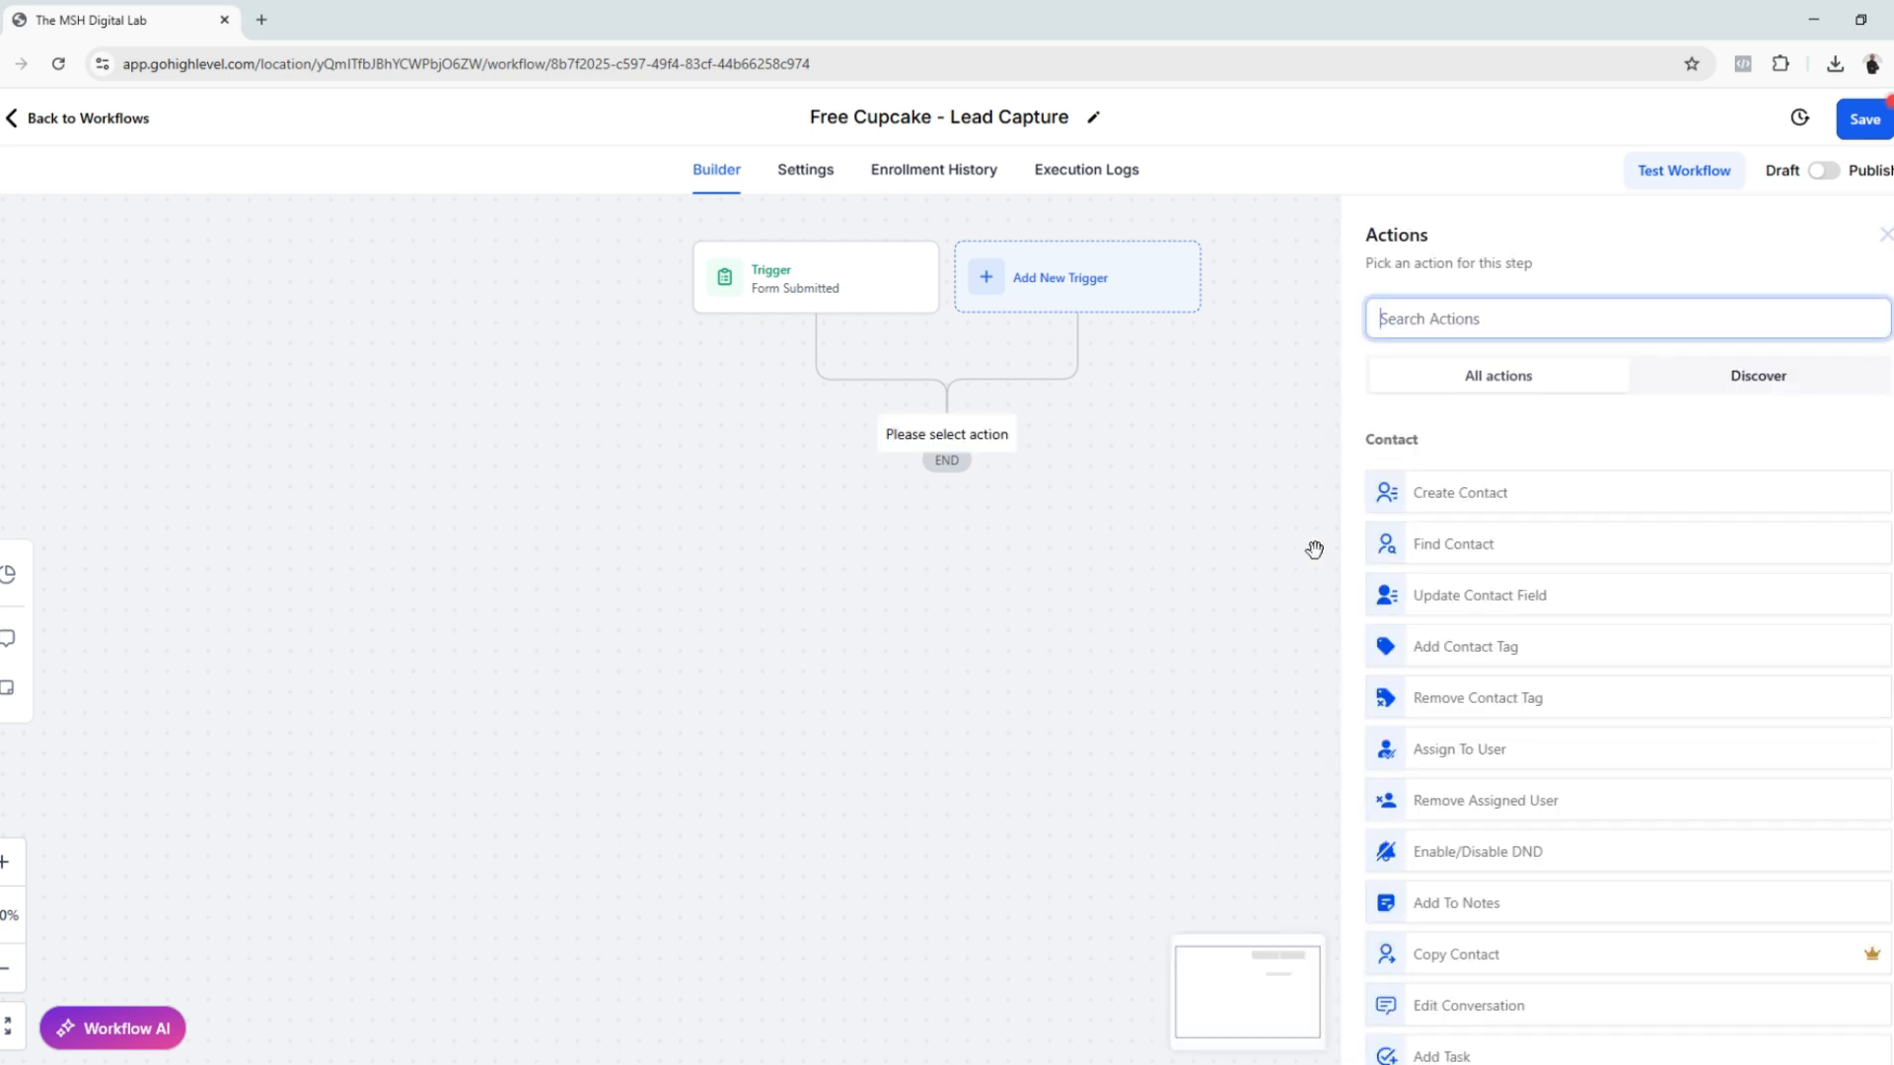
left_click(1477, 317)
left_click(1508, 407)
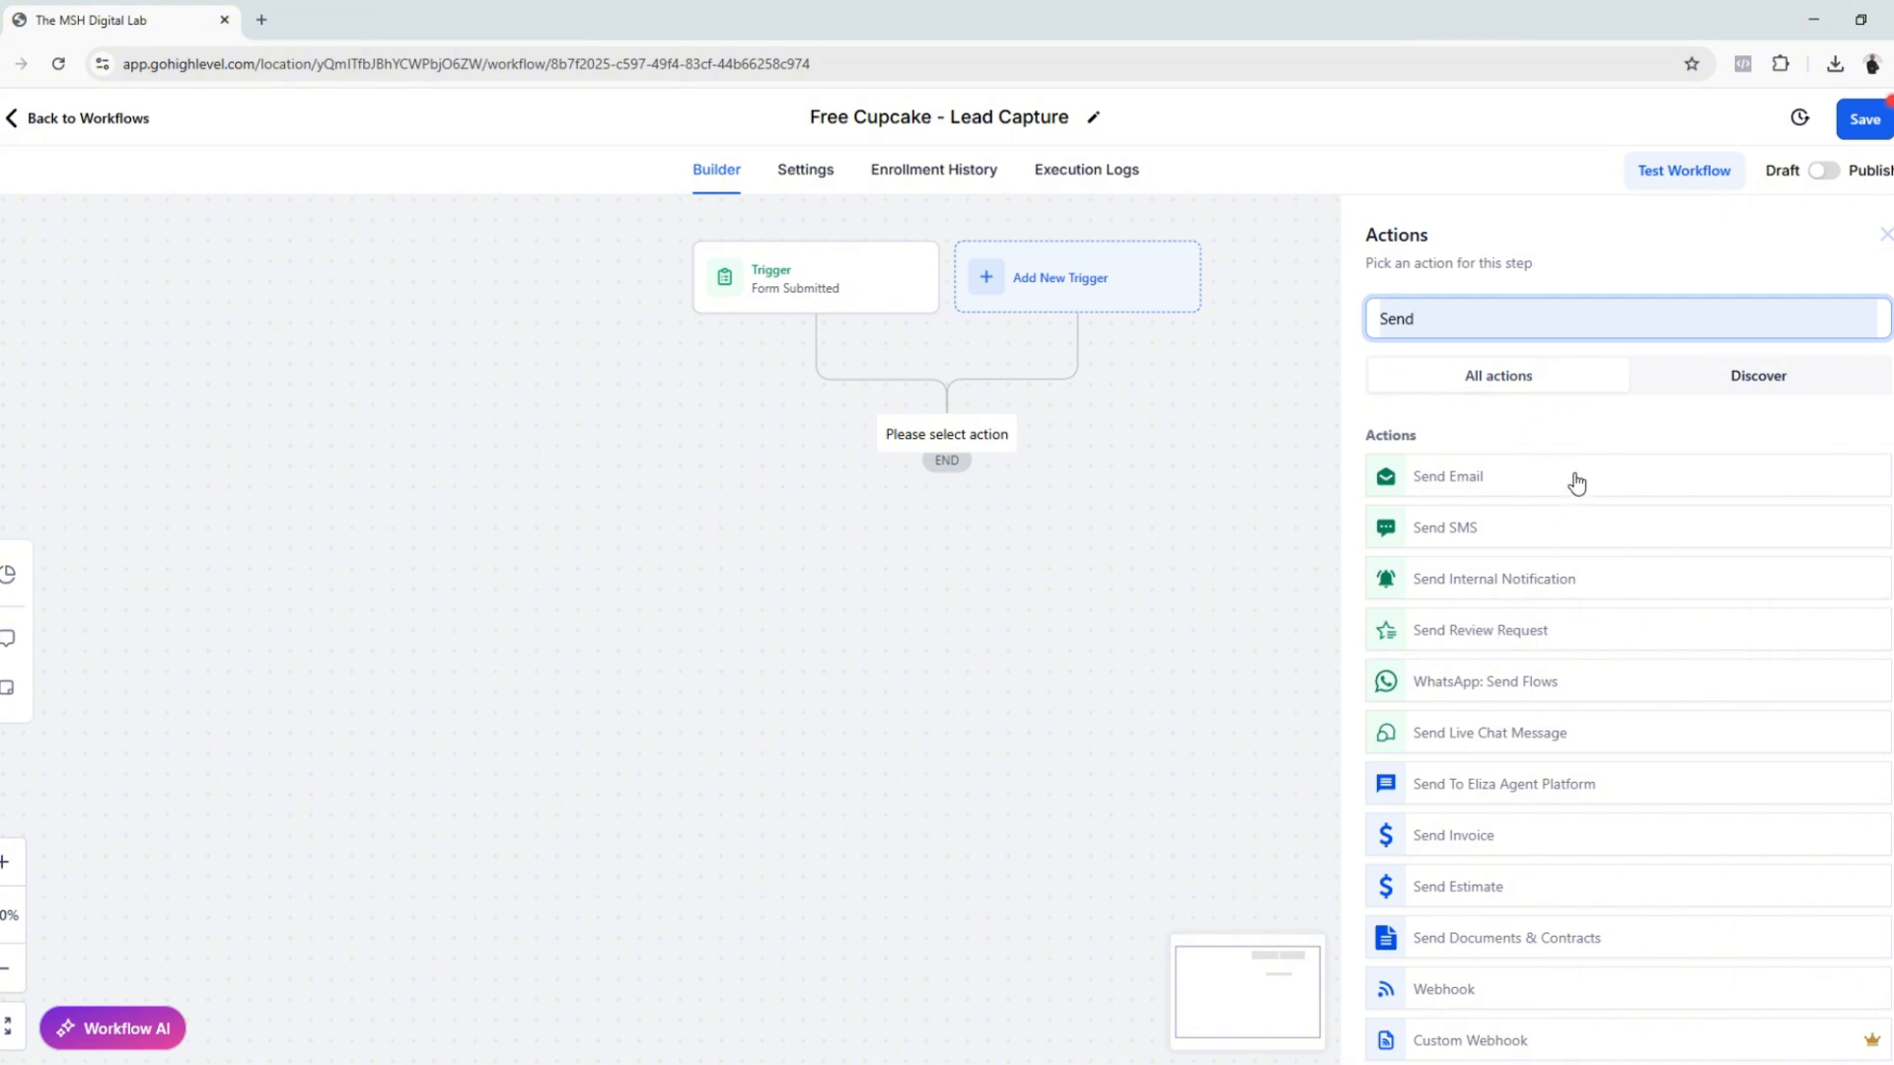
left_click(1456, 491)
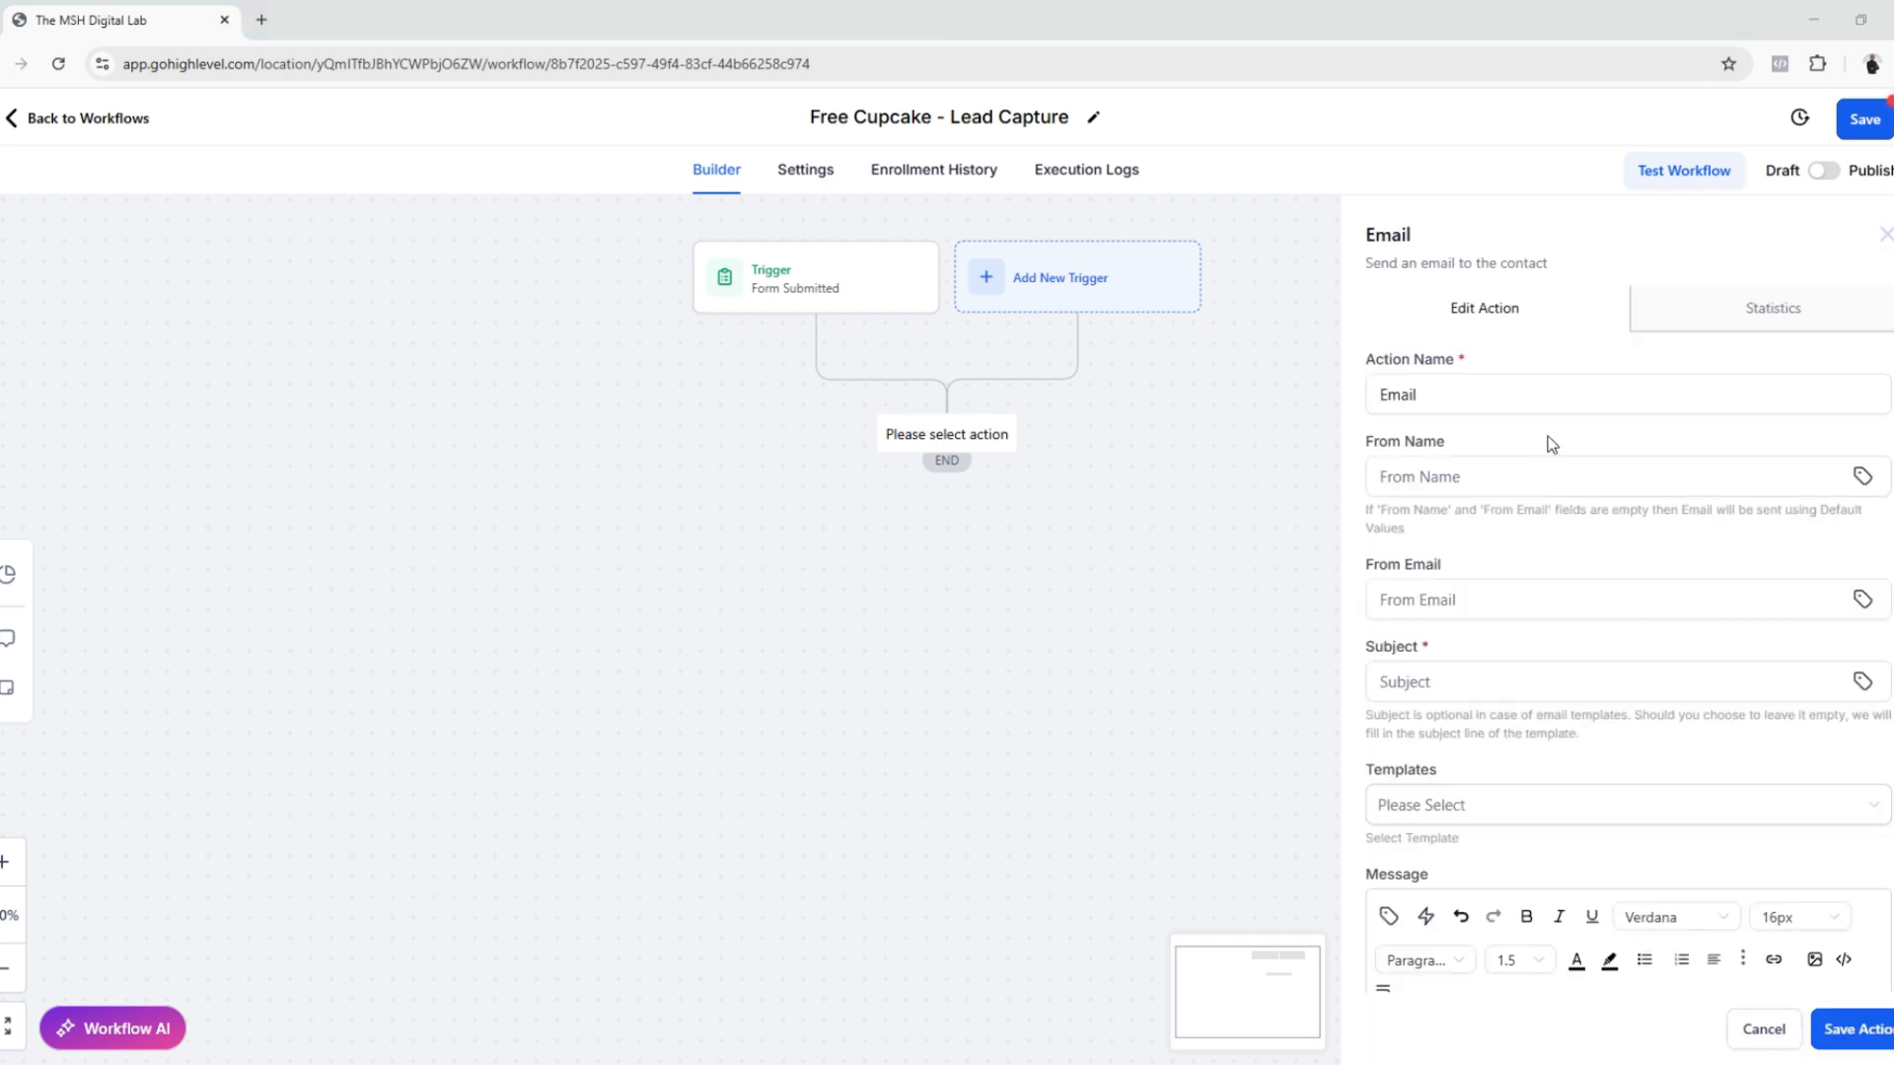
Name the email action "Free Cupcake Coupons", set From Name to {{location.name}} and fill in the sender's email
left_click(1492, 400)
left_click(1513, 483)
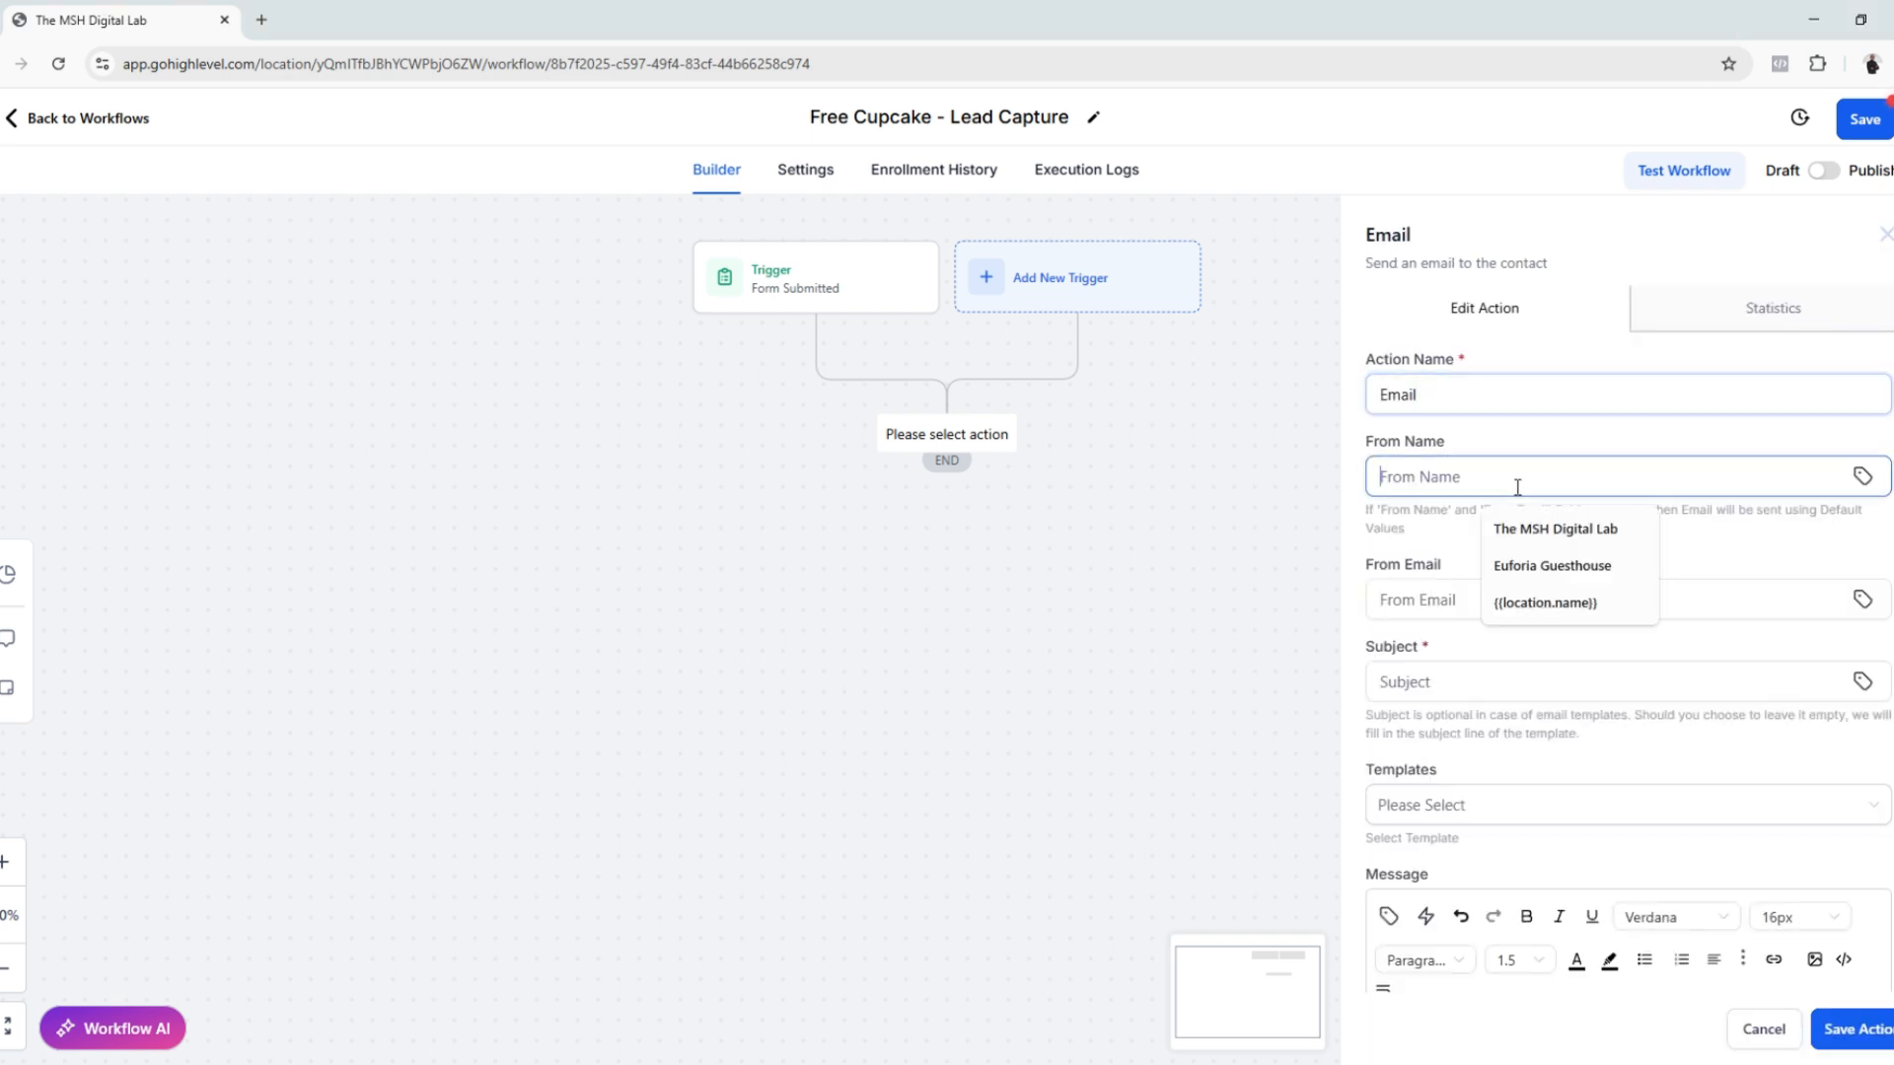
left_click(1434, 584)
left_click(1399, 680)
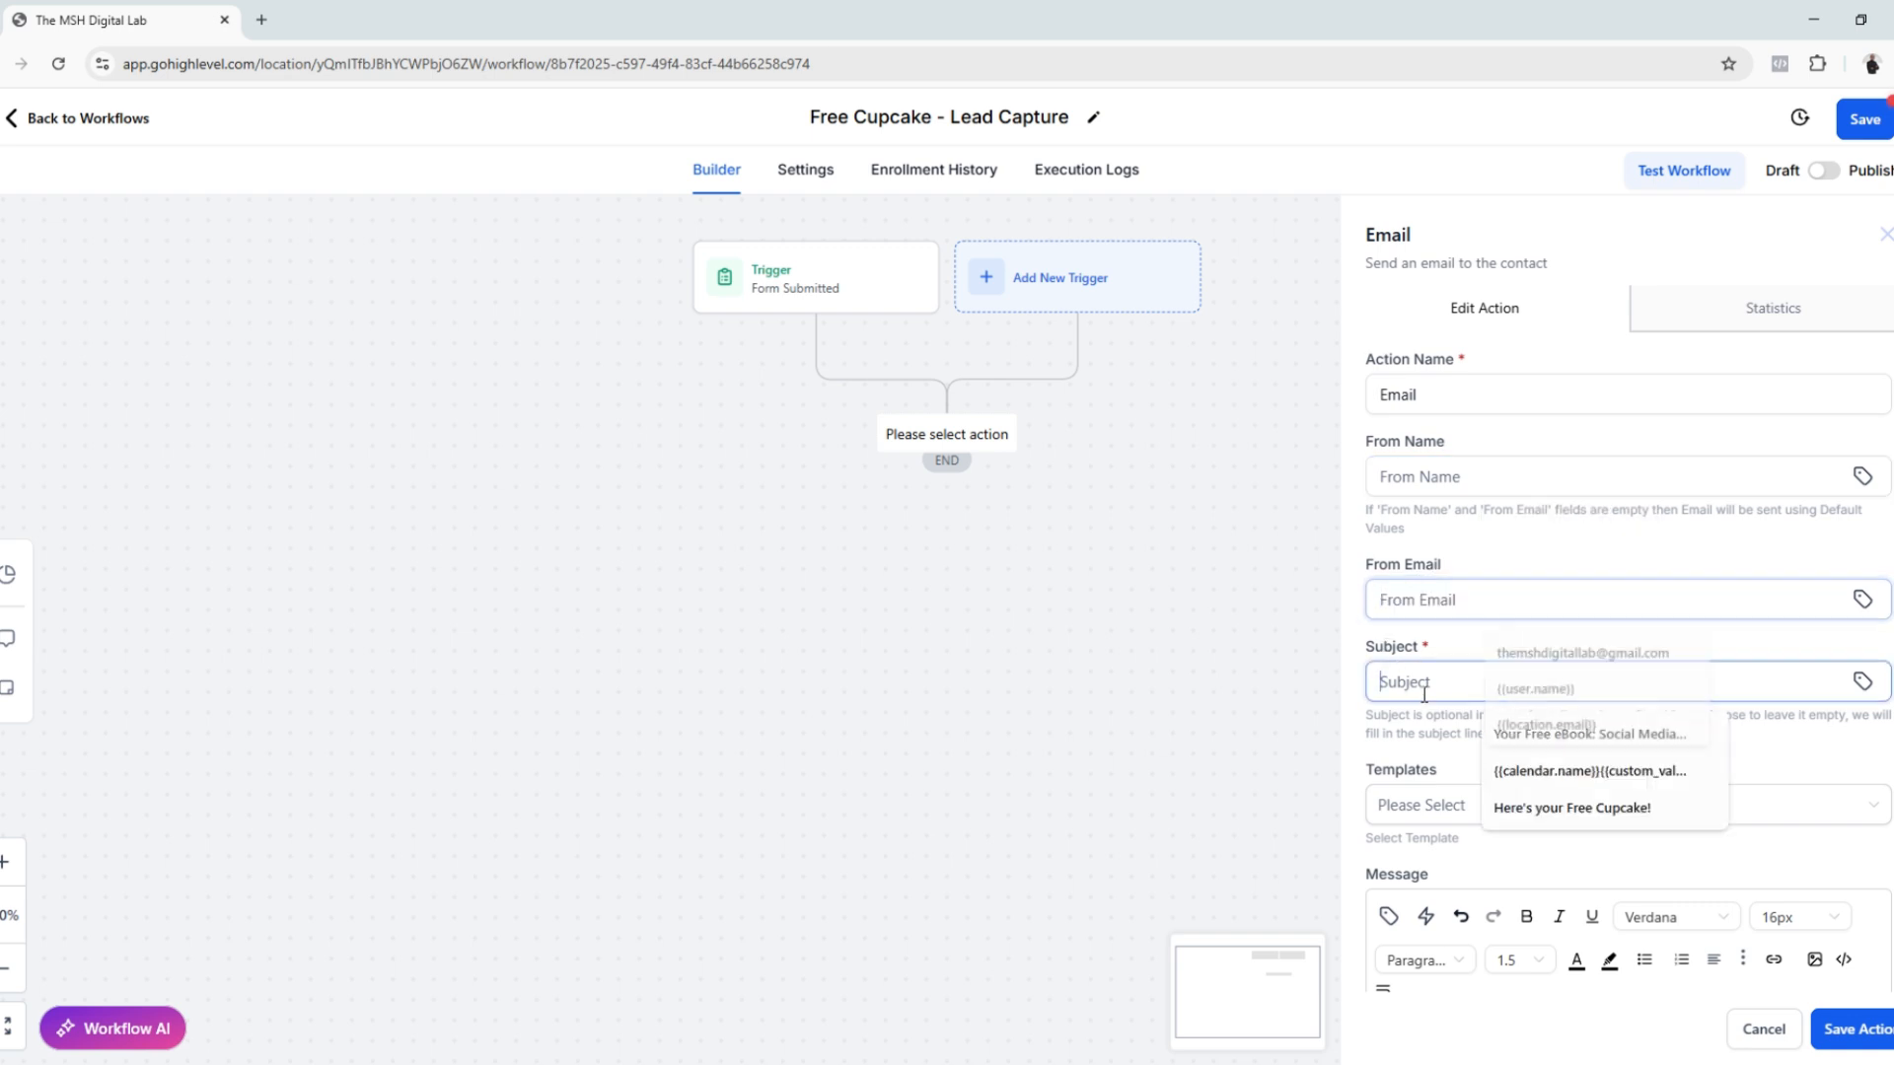
scroll(1399, 681, "down", 3)
left_click(1406, 497)
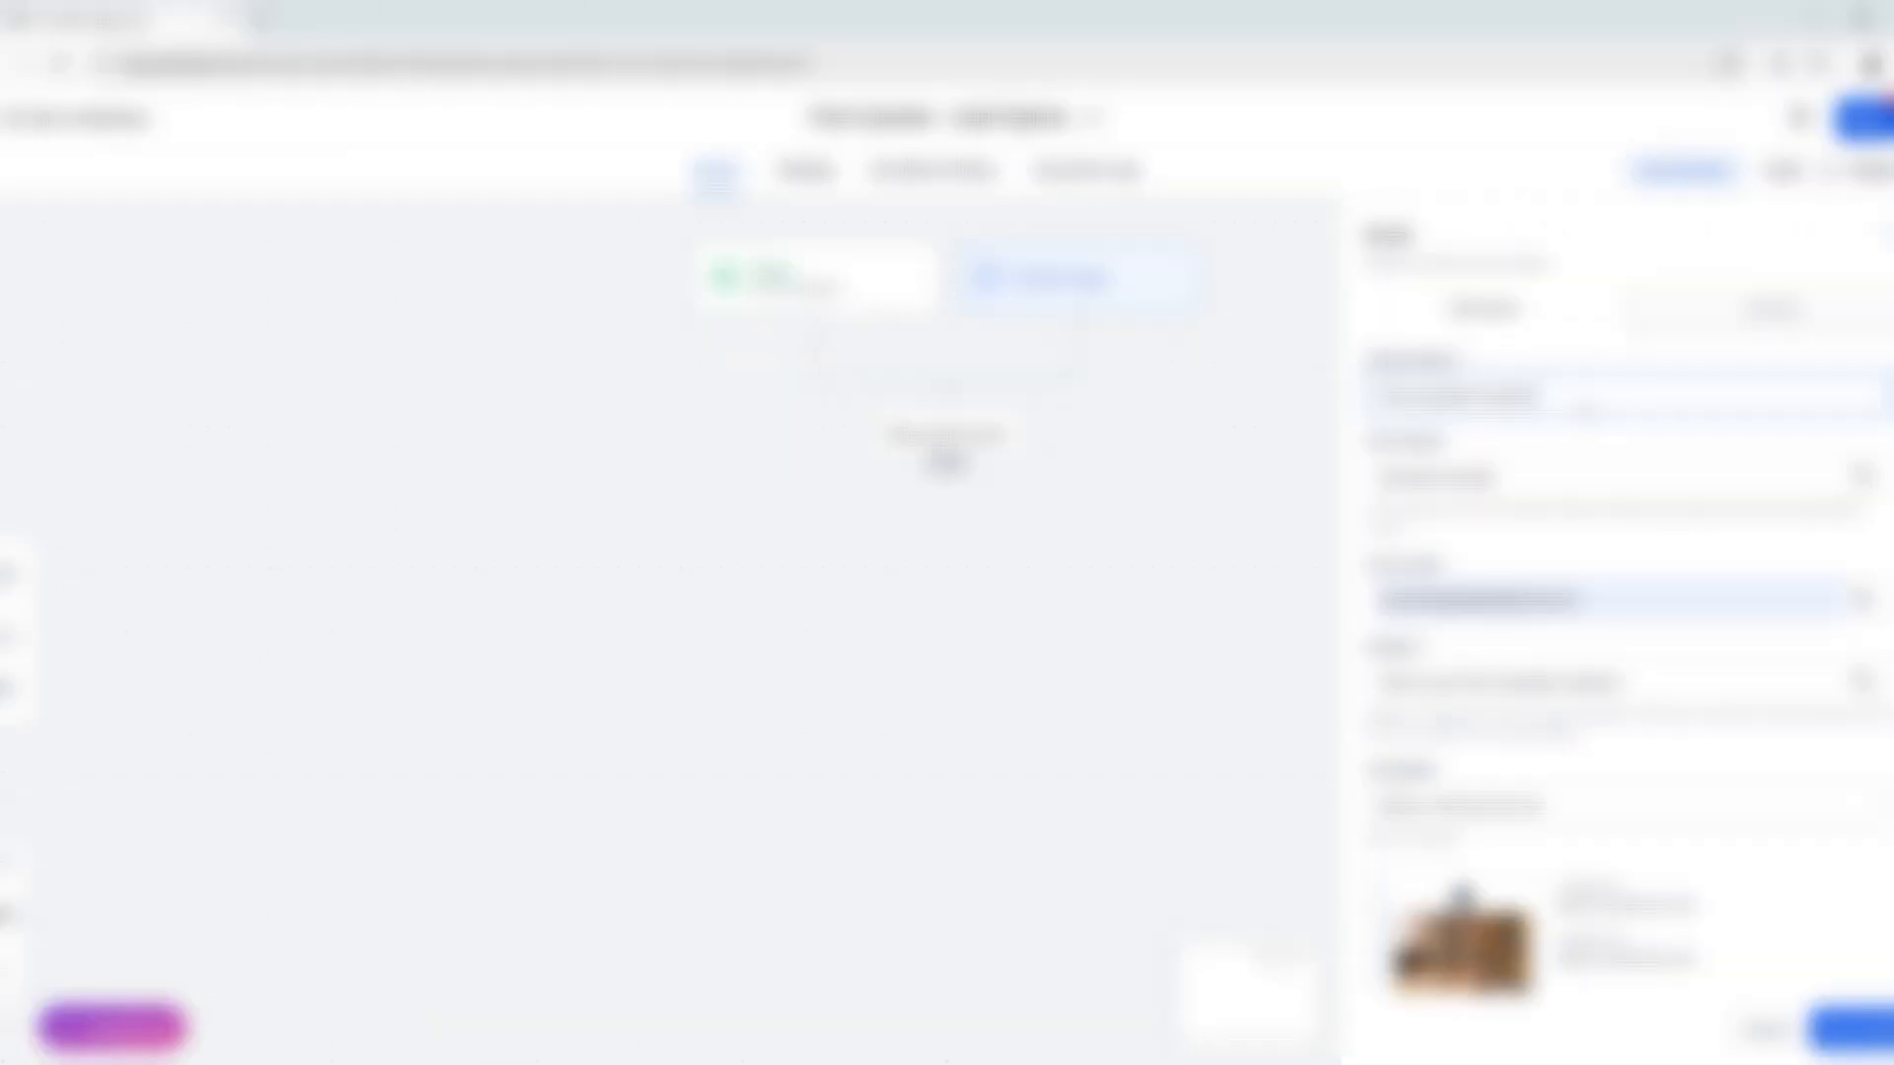
left_click_drag(1572, 394, 1265, 389)
left_click(1598, 601)
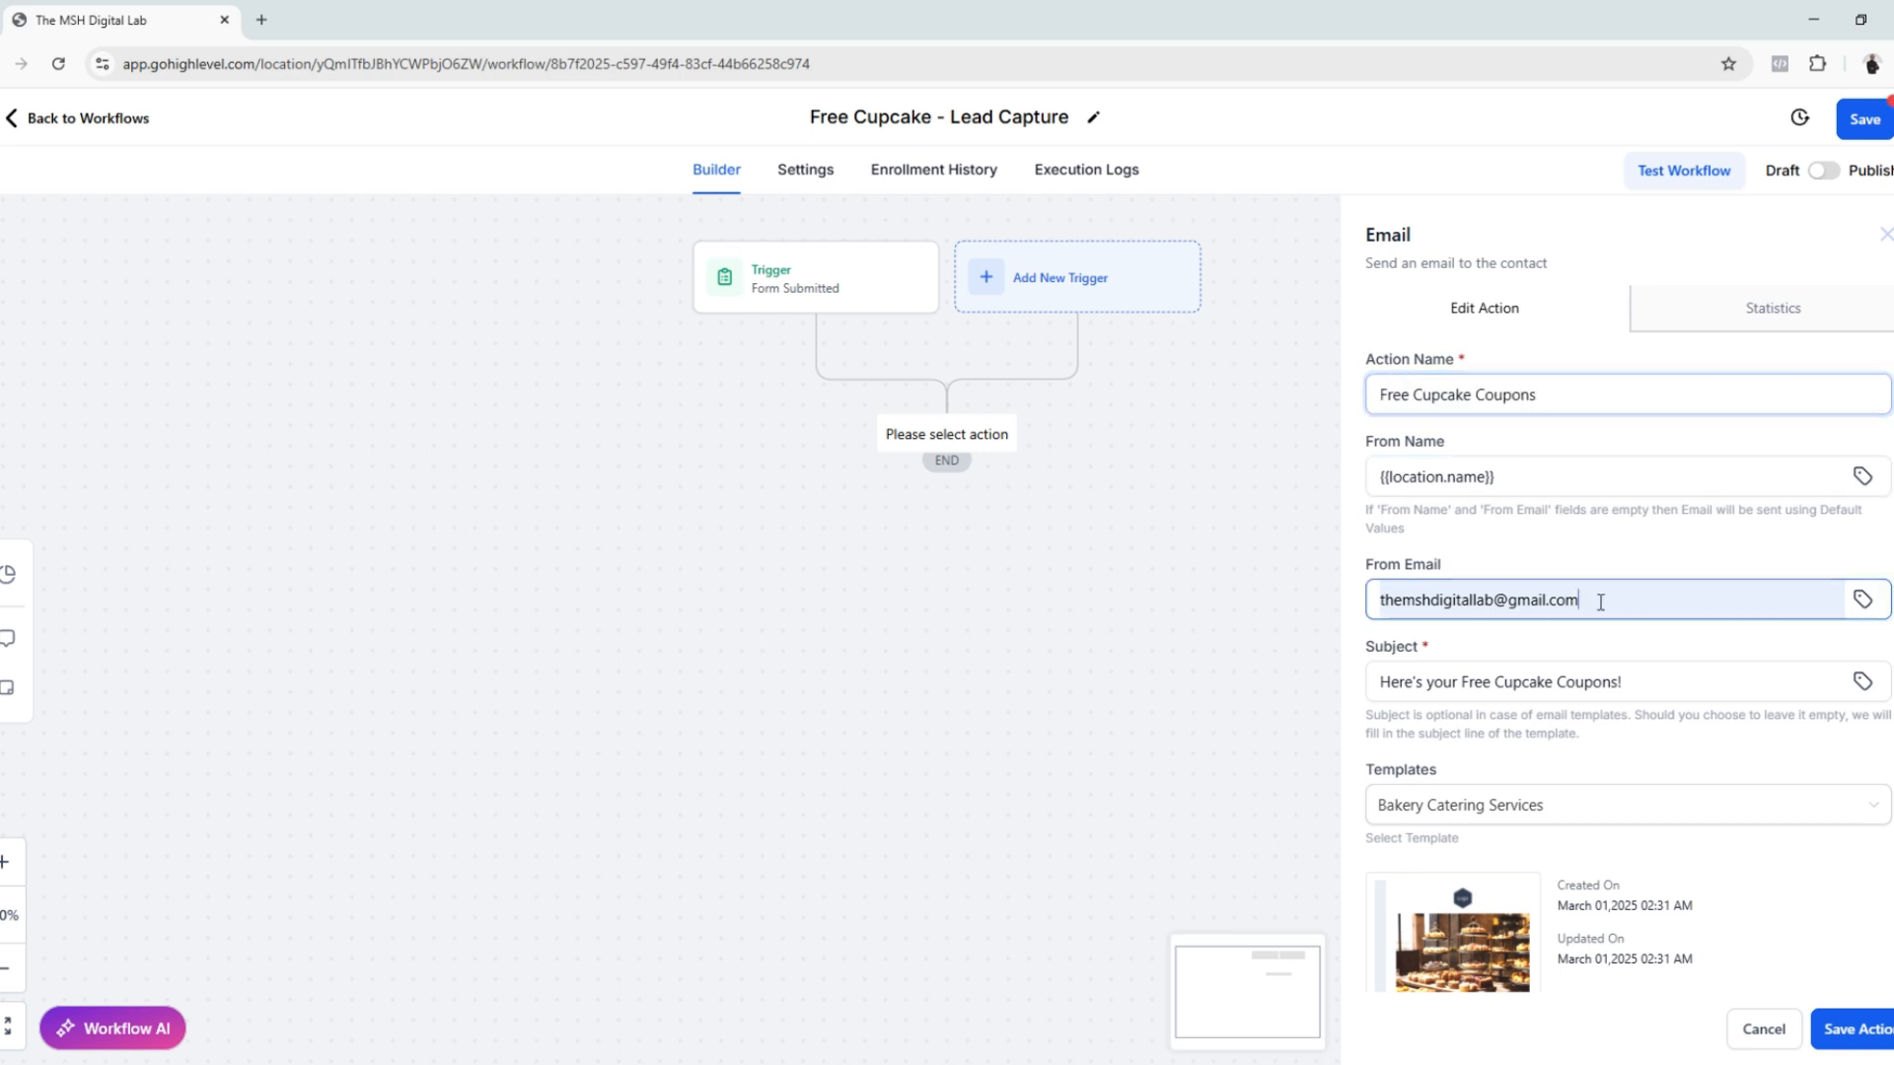
key("ctrl+a")
Set the subject "Here's your Free Cupcake Coupons!", the Bakery Catering Services template and the attachment "Enjoy a FREE Ice Cream Treat!.png"
scroll(1537, 676, "down", 1)
left_click(1649, 582)
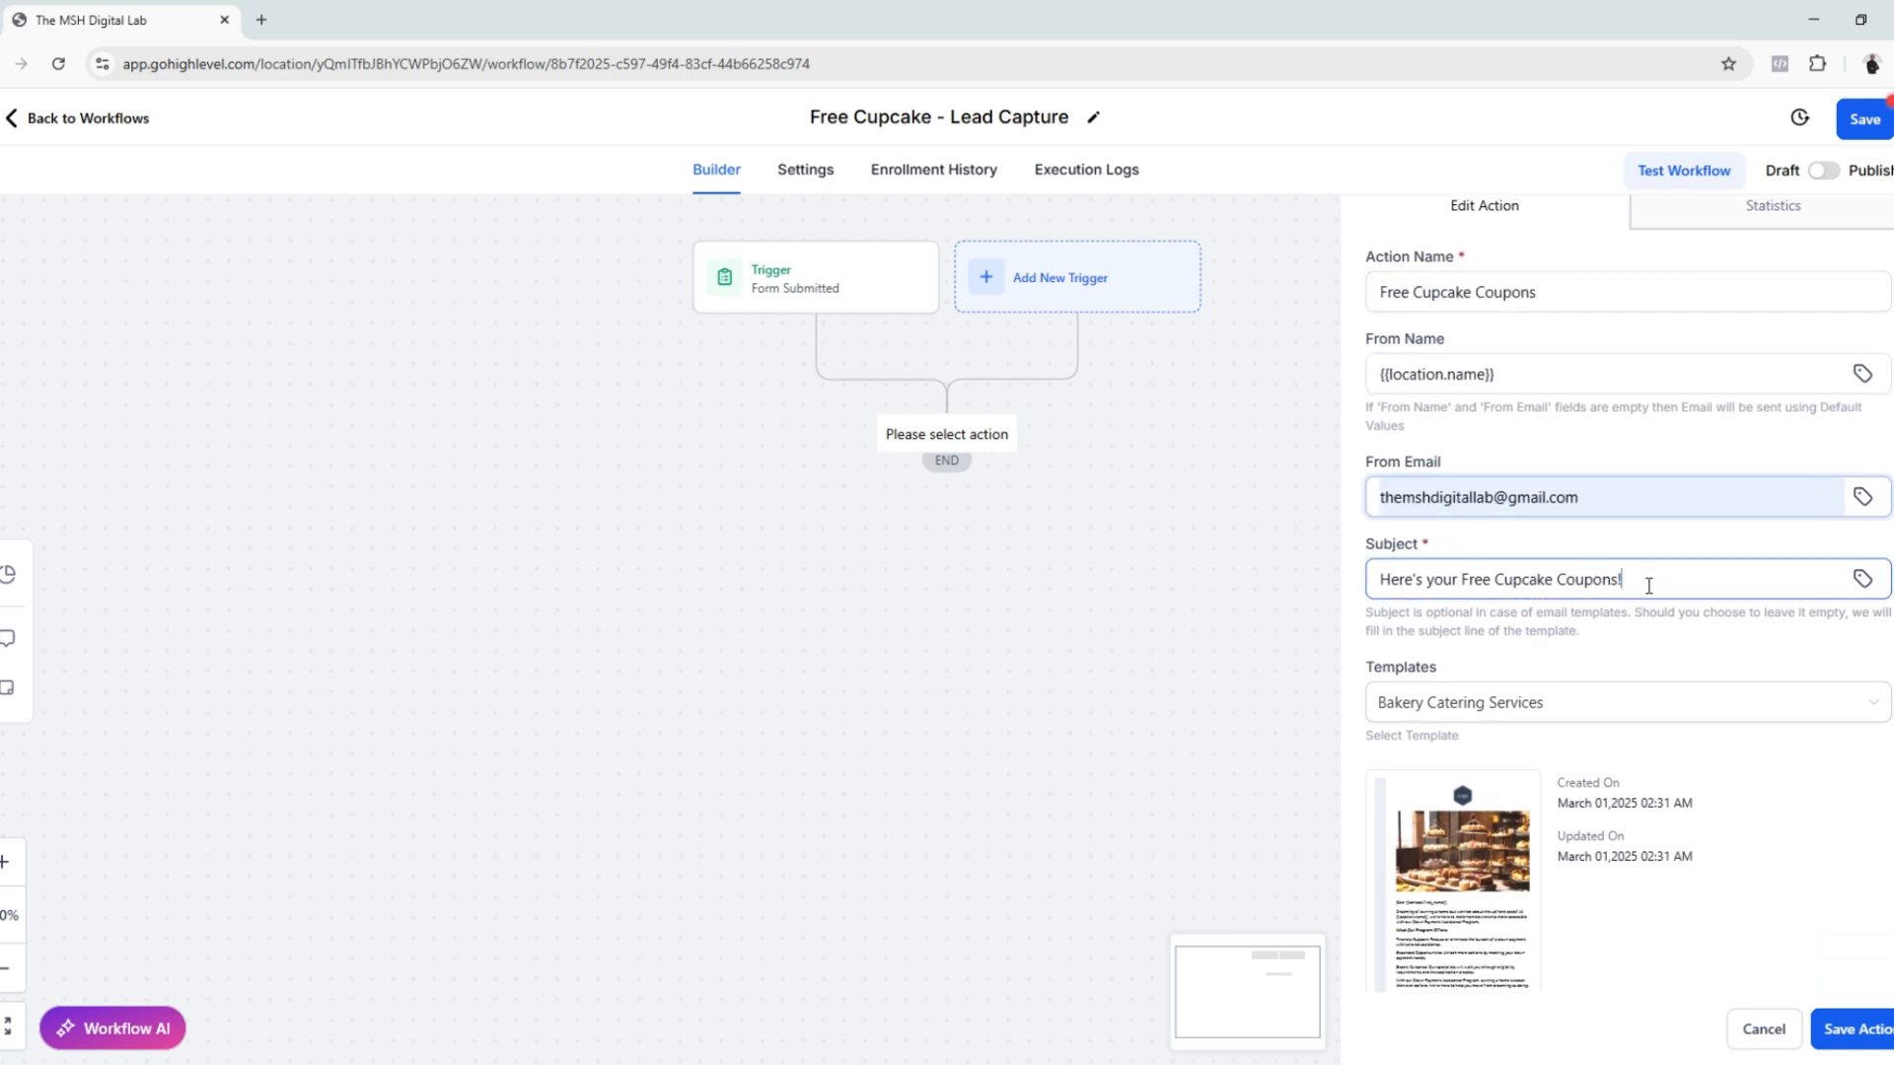
scroll(1569, 870, "up", 1)
scroll(1564, 868, "down", 3)
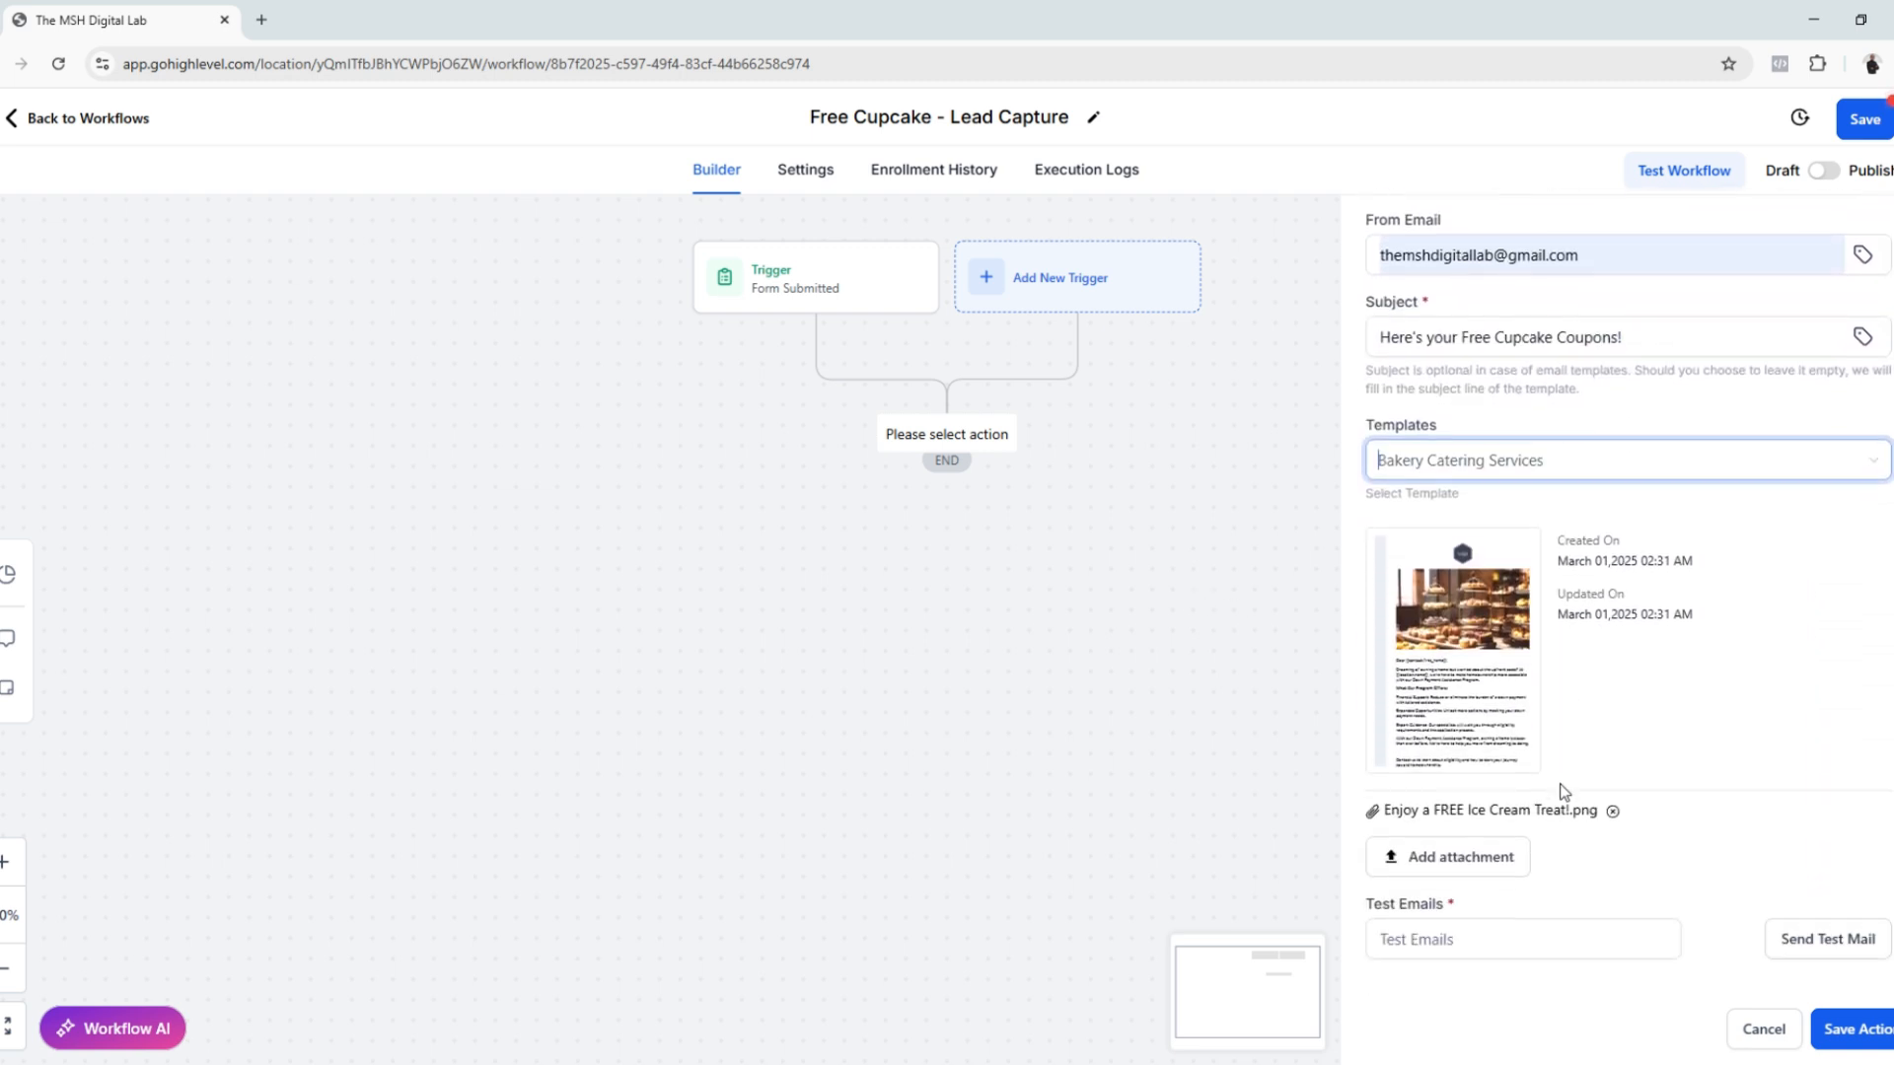
left_click_drag(1386, 821, 1654, 809)
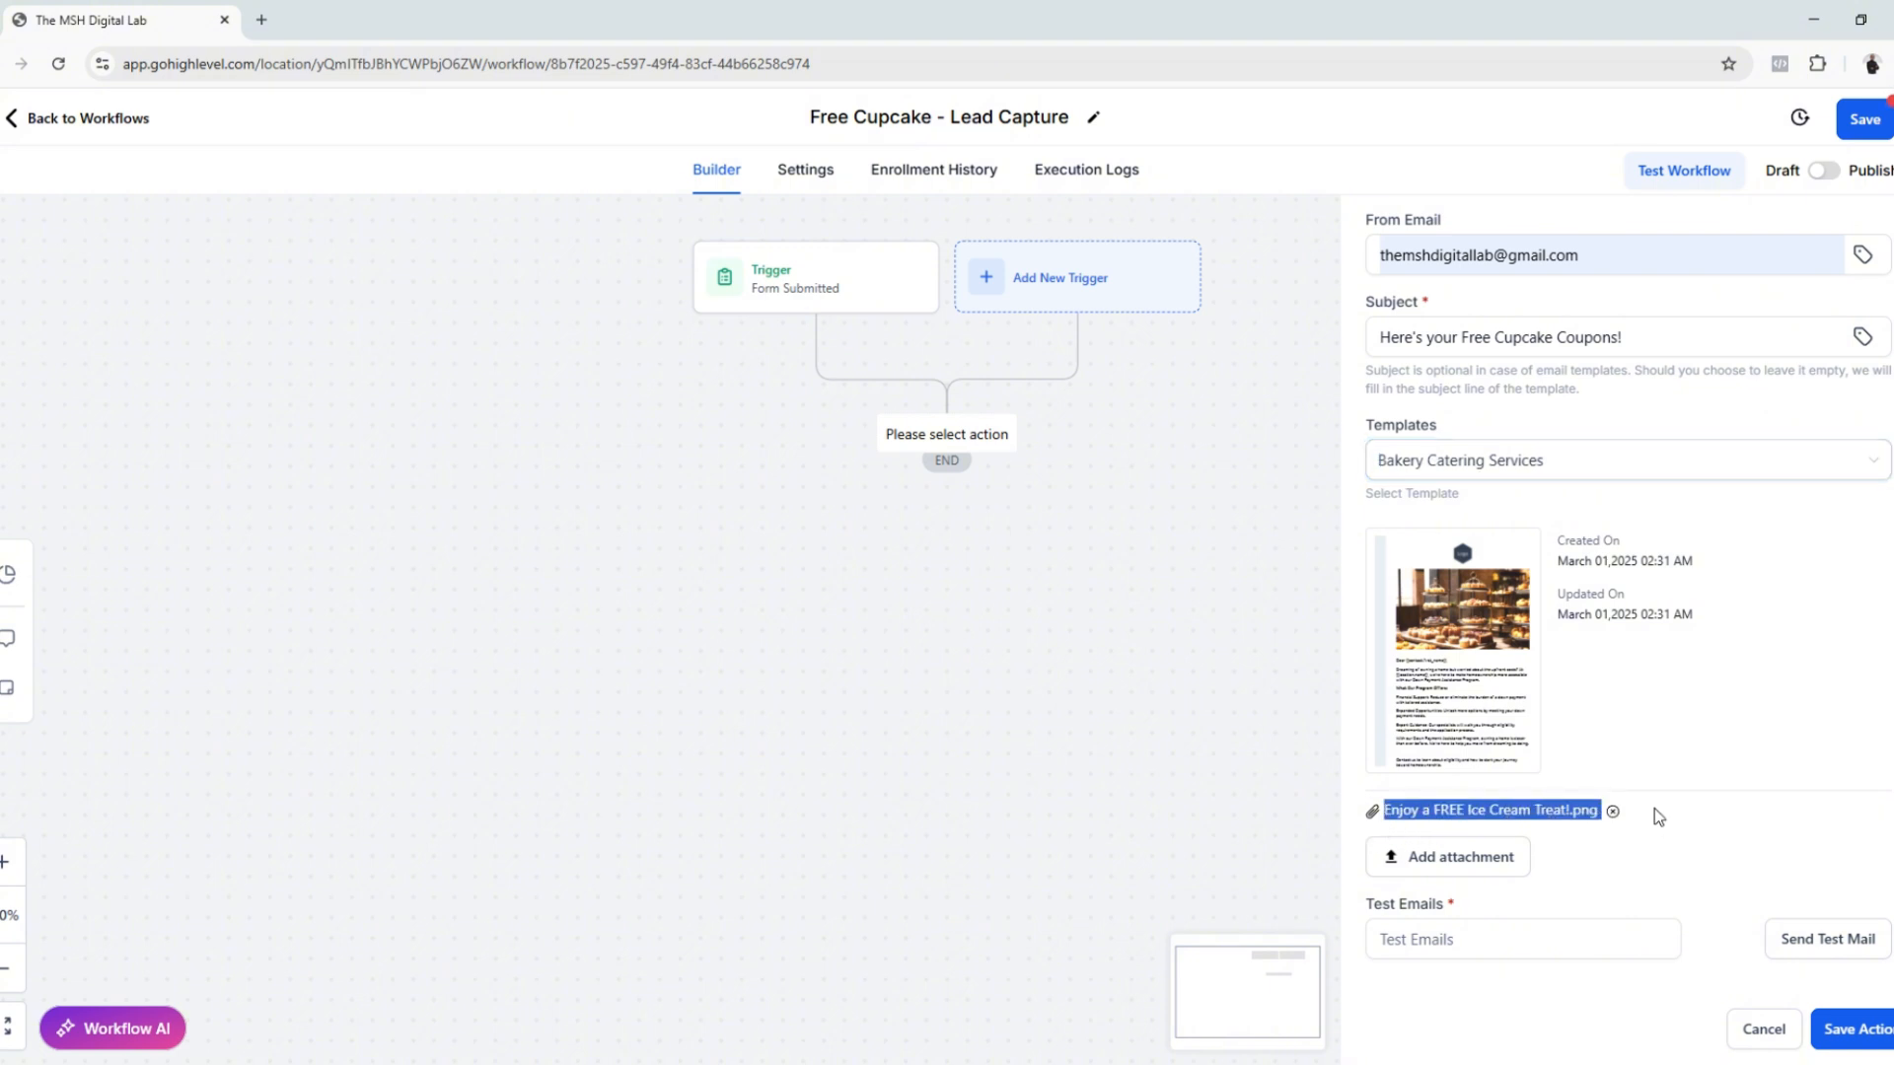
Save the email action and switch the workflow from Draft to Publish
left_click(1604, 836)
left_click(1420, 944)
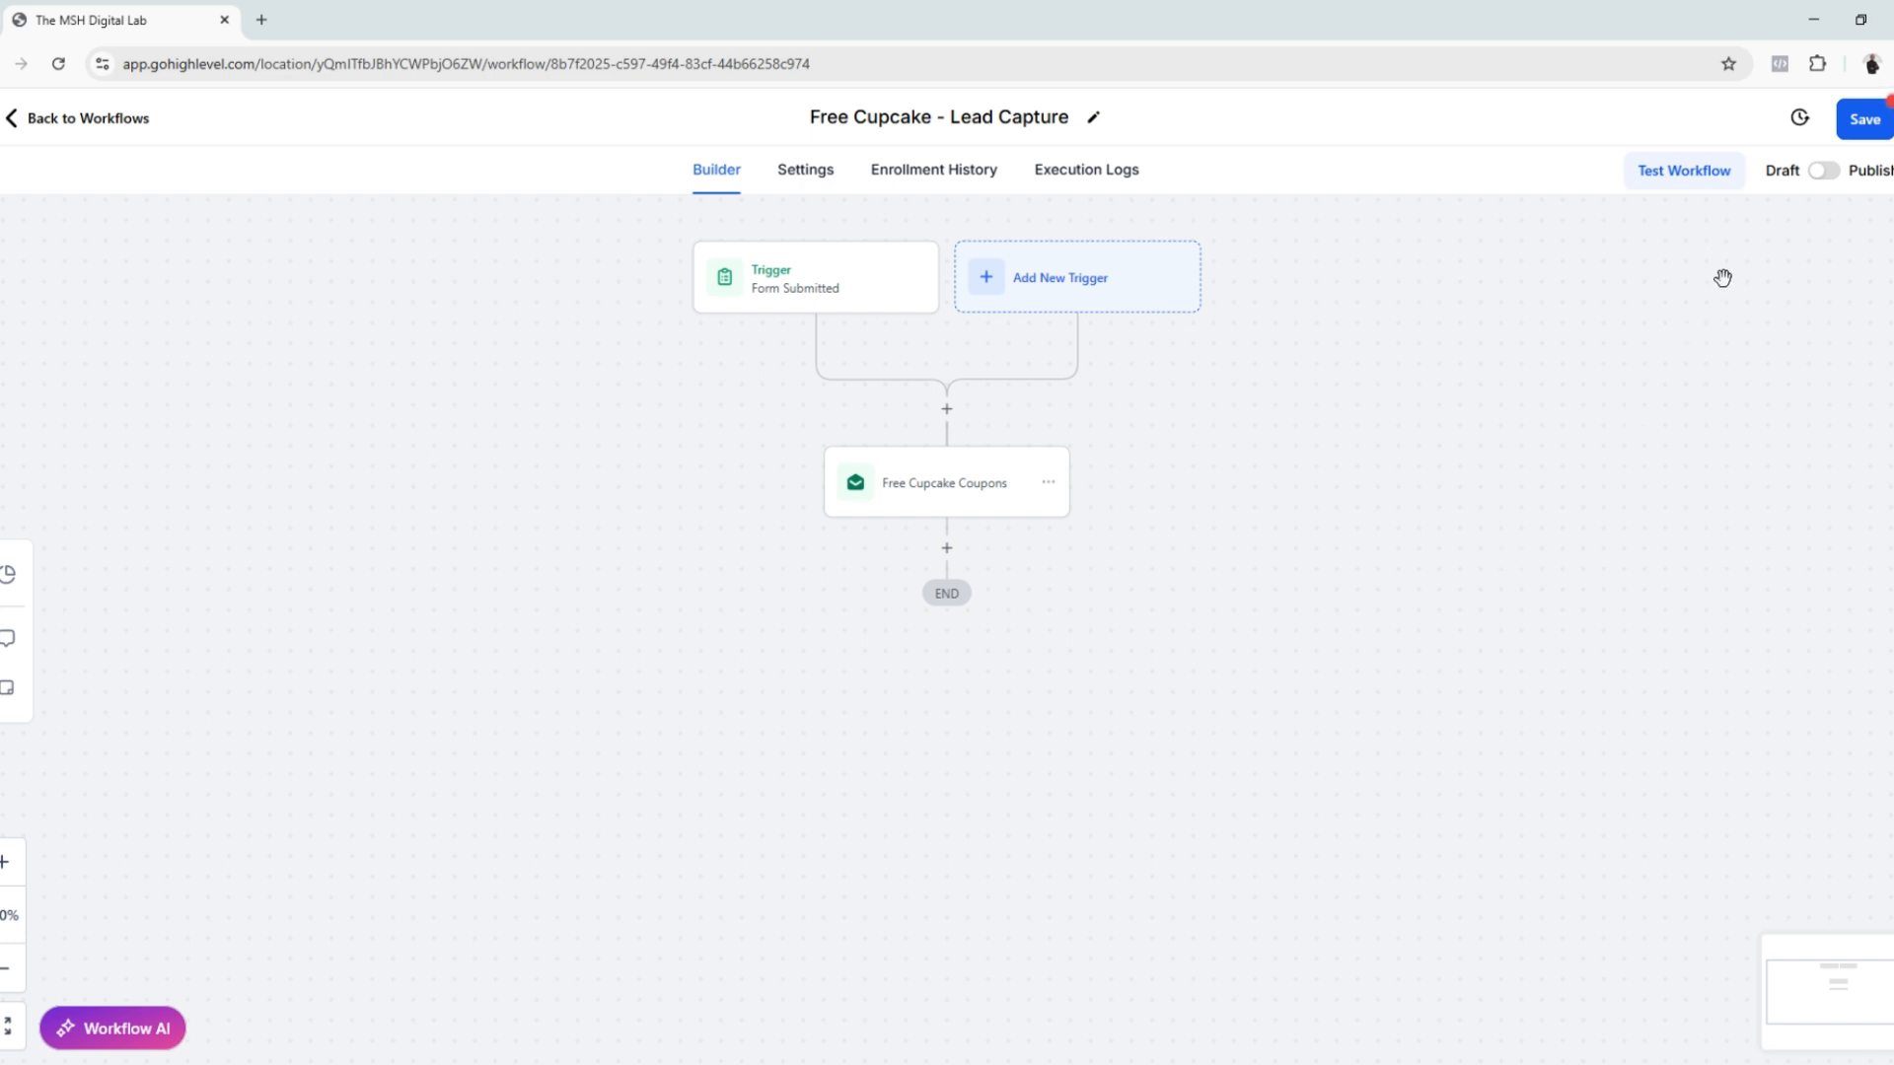
left_click(1831, 176)
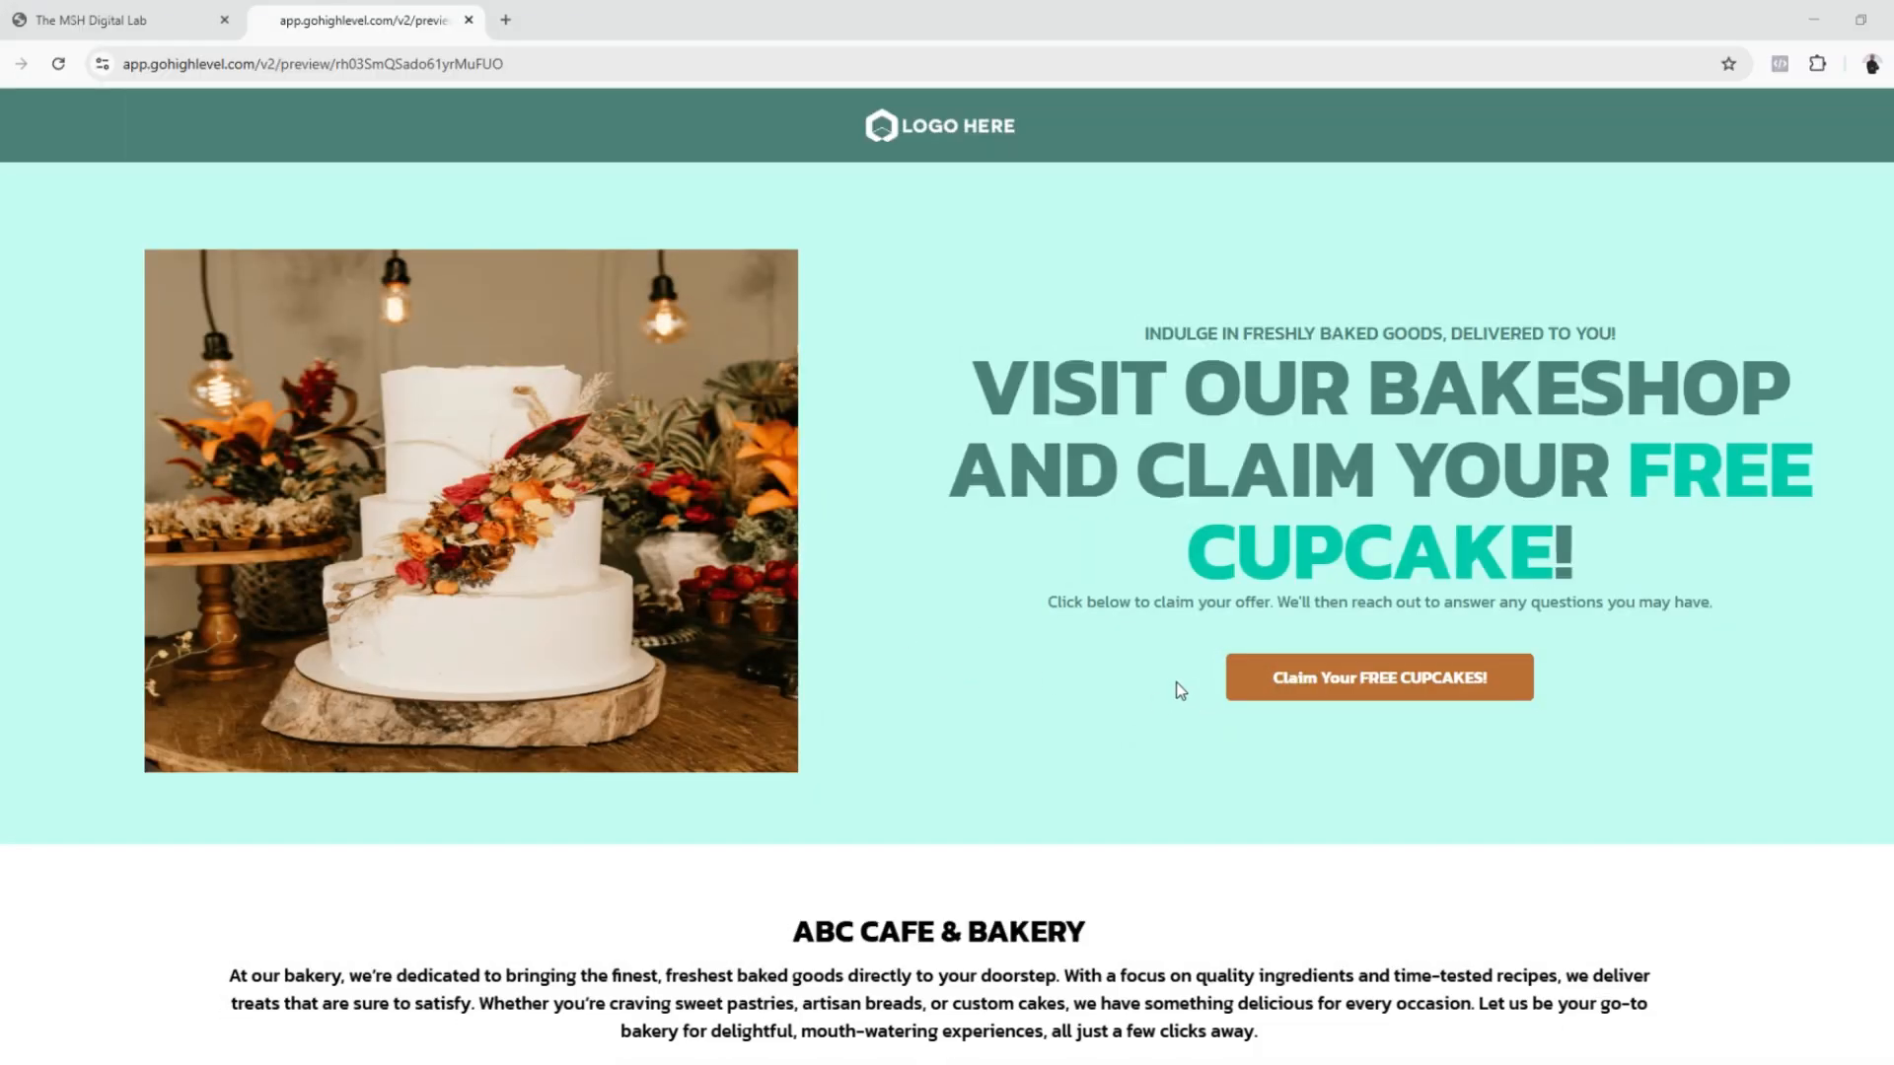
On the landing page preview, fill in the free cupcake form's full name, email and phone, consent to messages, and submit it
left_click(1283, 678)
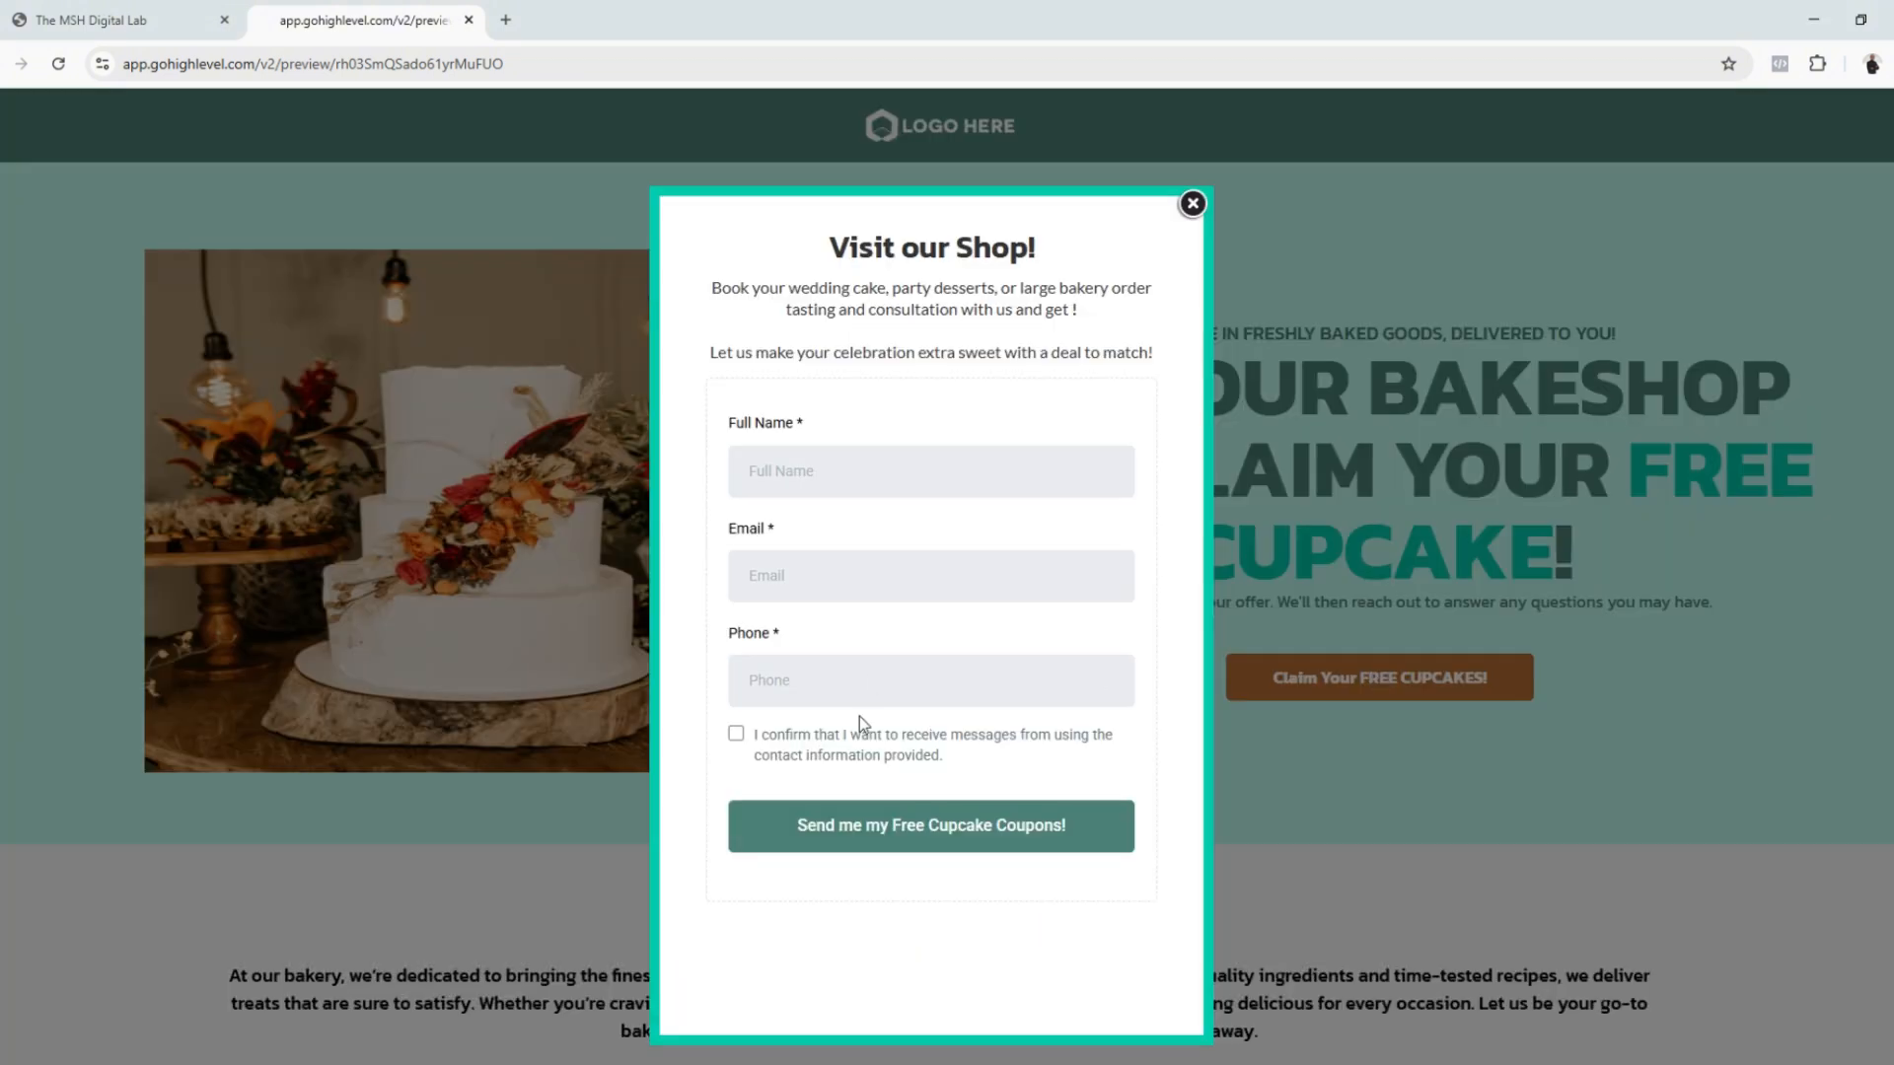
left_click(805, 458)
left_click(940, 698)
left_click(959, 575)
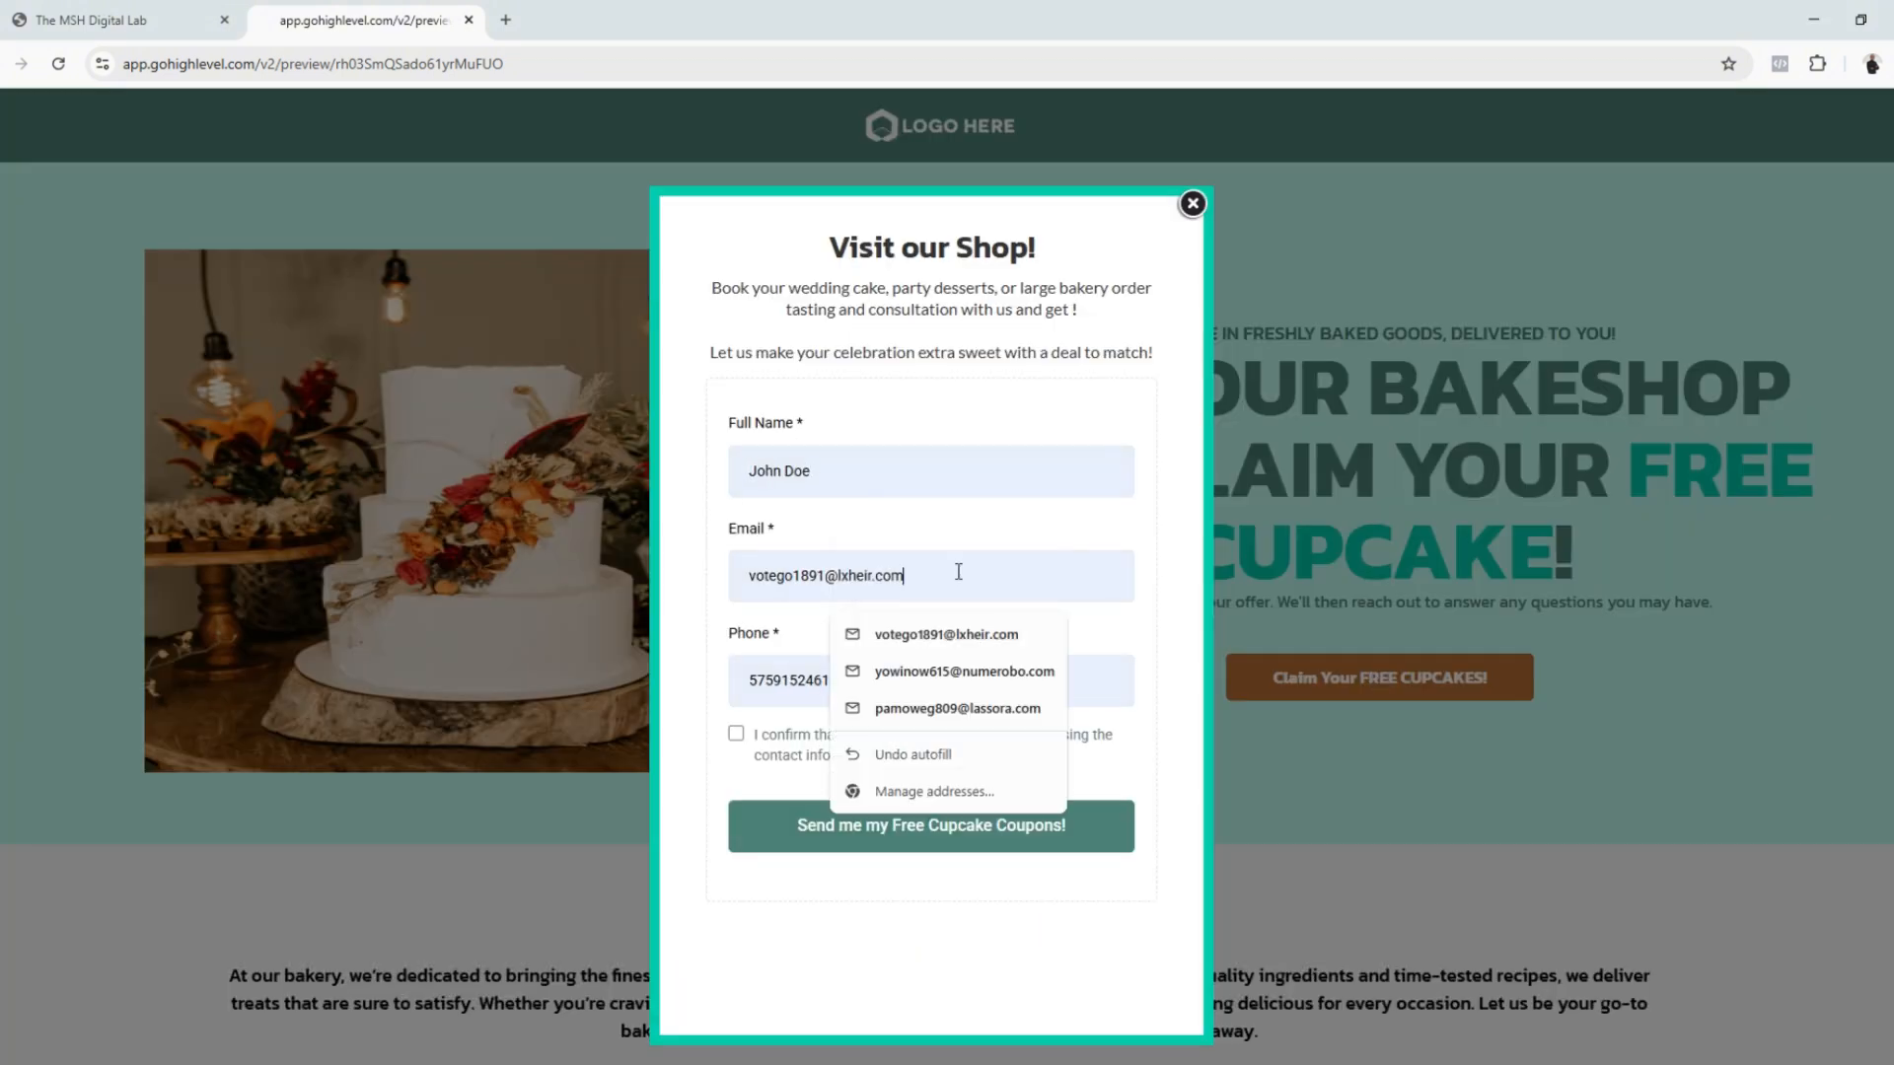
left_click_drag(958, 575, 507, 570)
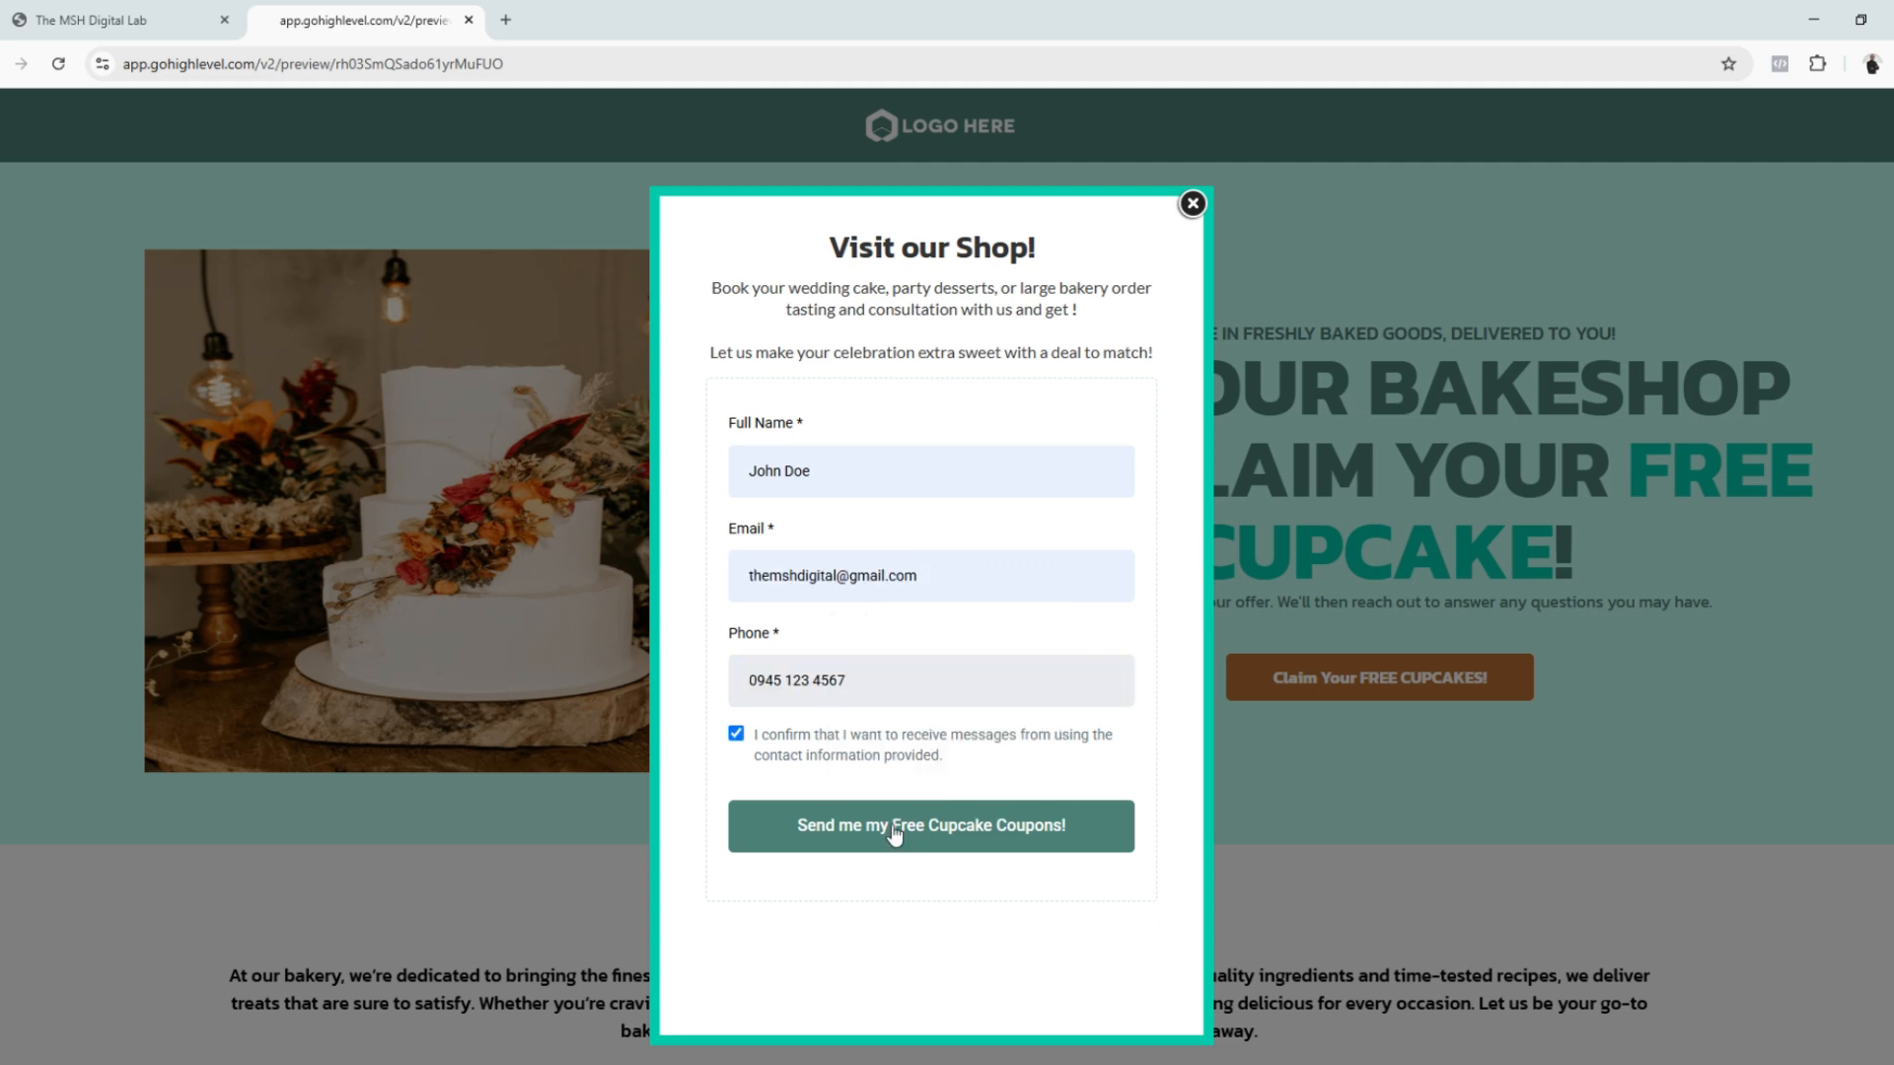
left_click(898, 827)
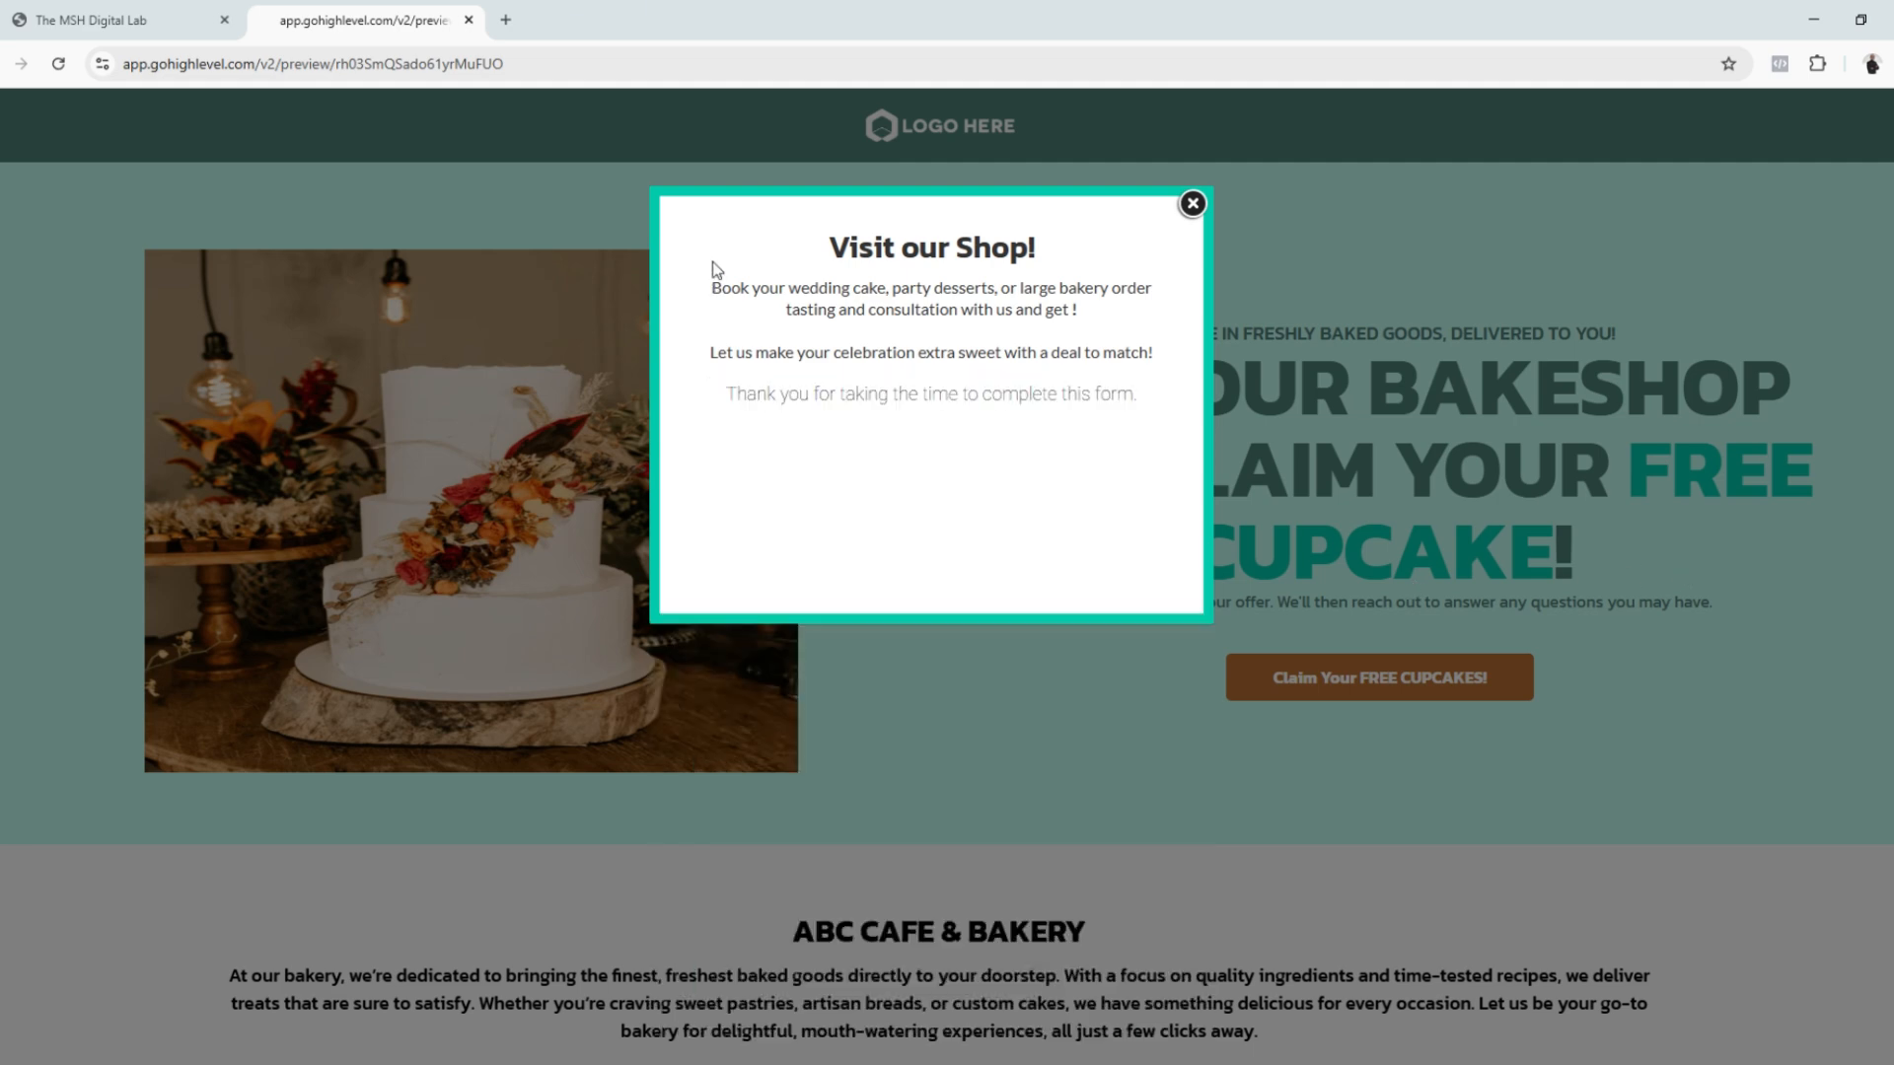
left_click_drag(715, 269, 1162, 414)
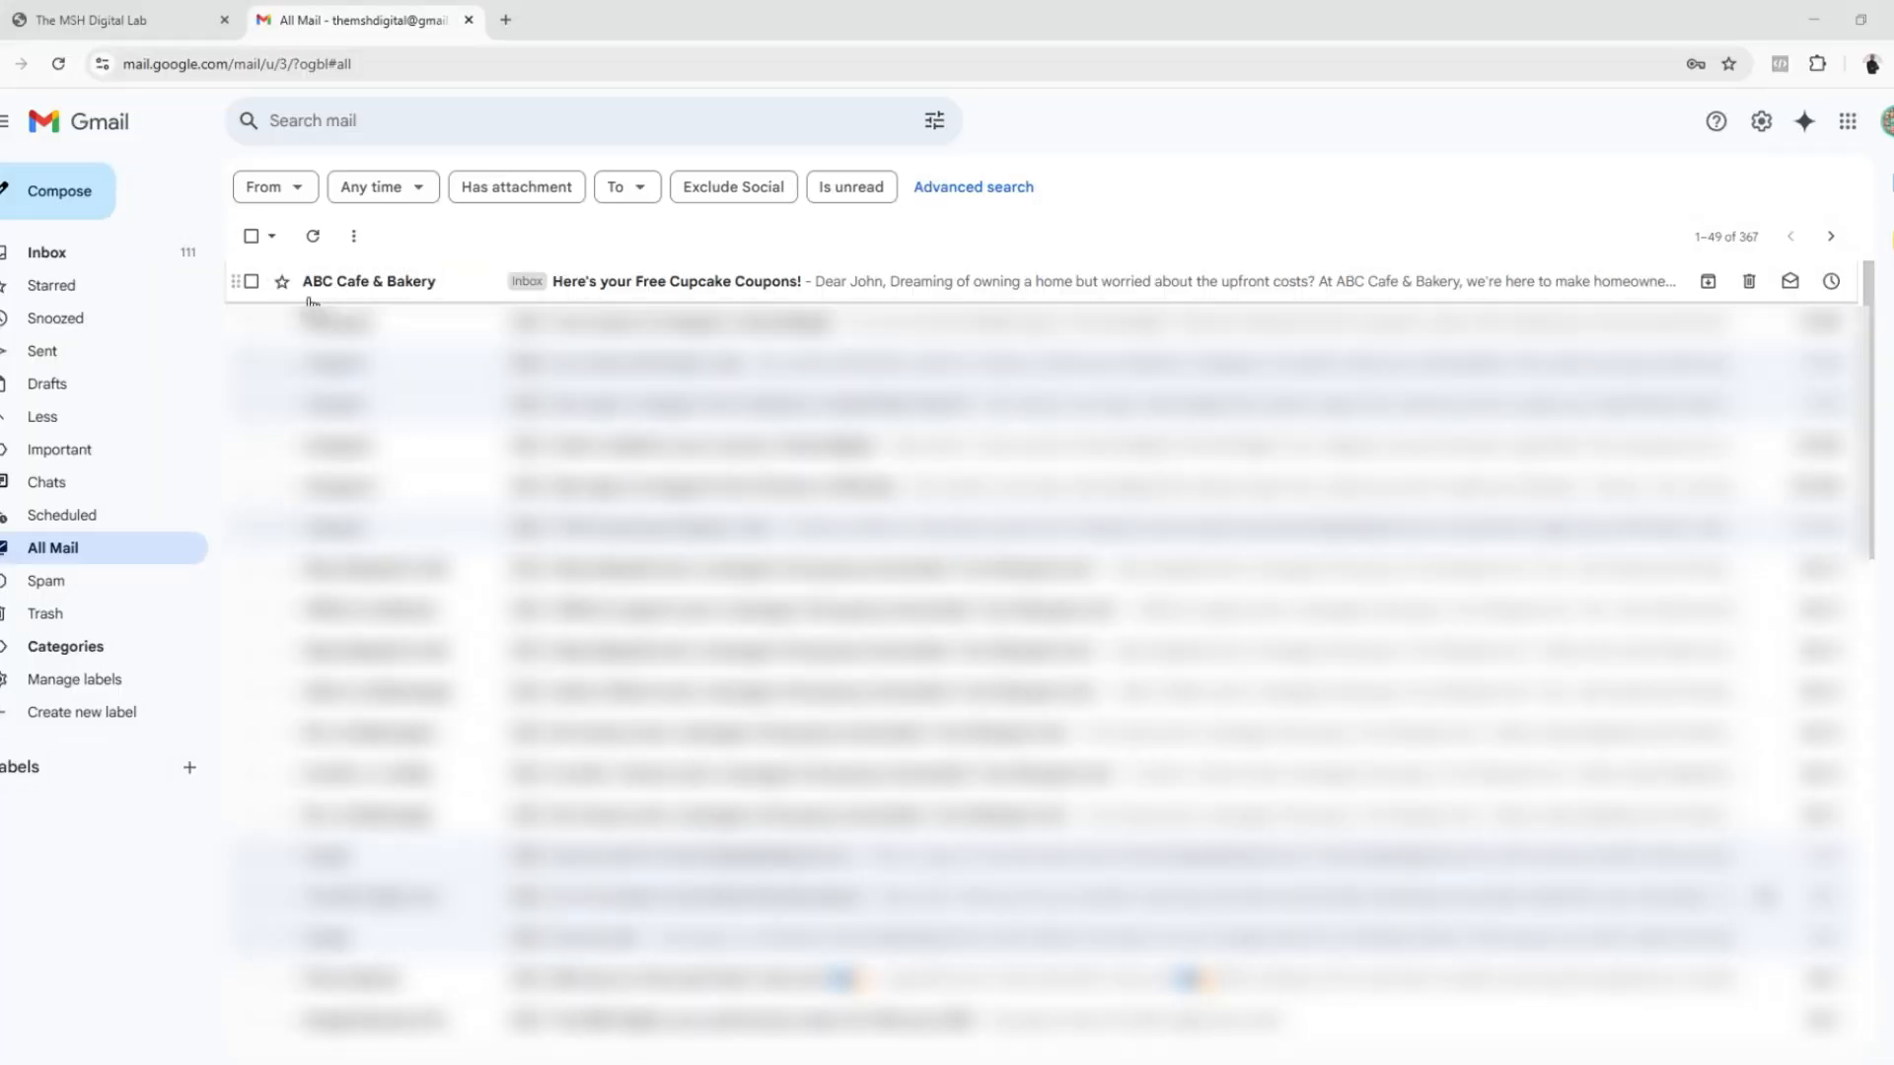
In Gmail, open the "Here's your Free Cupcake Coupons!" message from ABC Cafe & Bakery and view its coupon attachment
left_click(427, 282)
scroll(1134, 592, "down", 10)
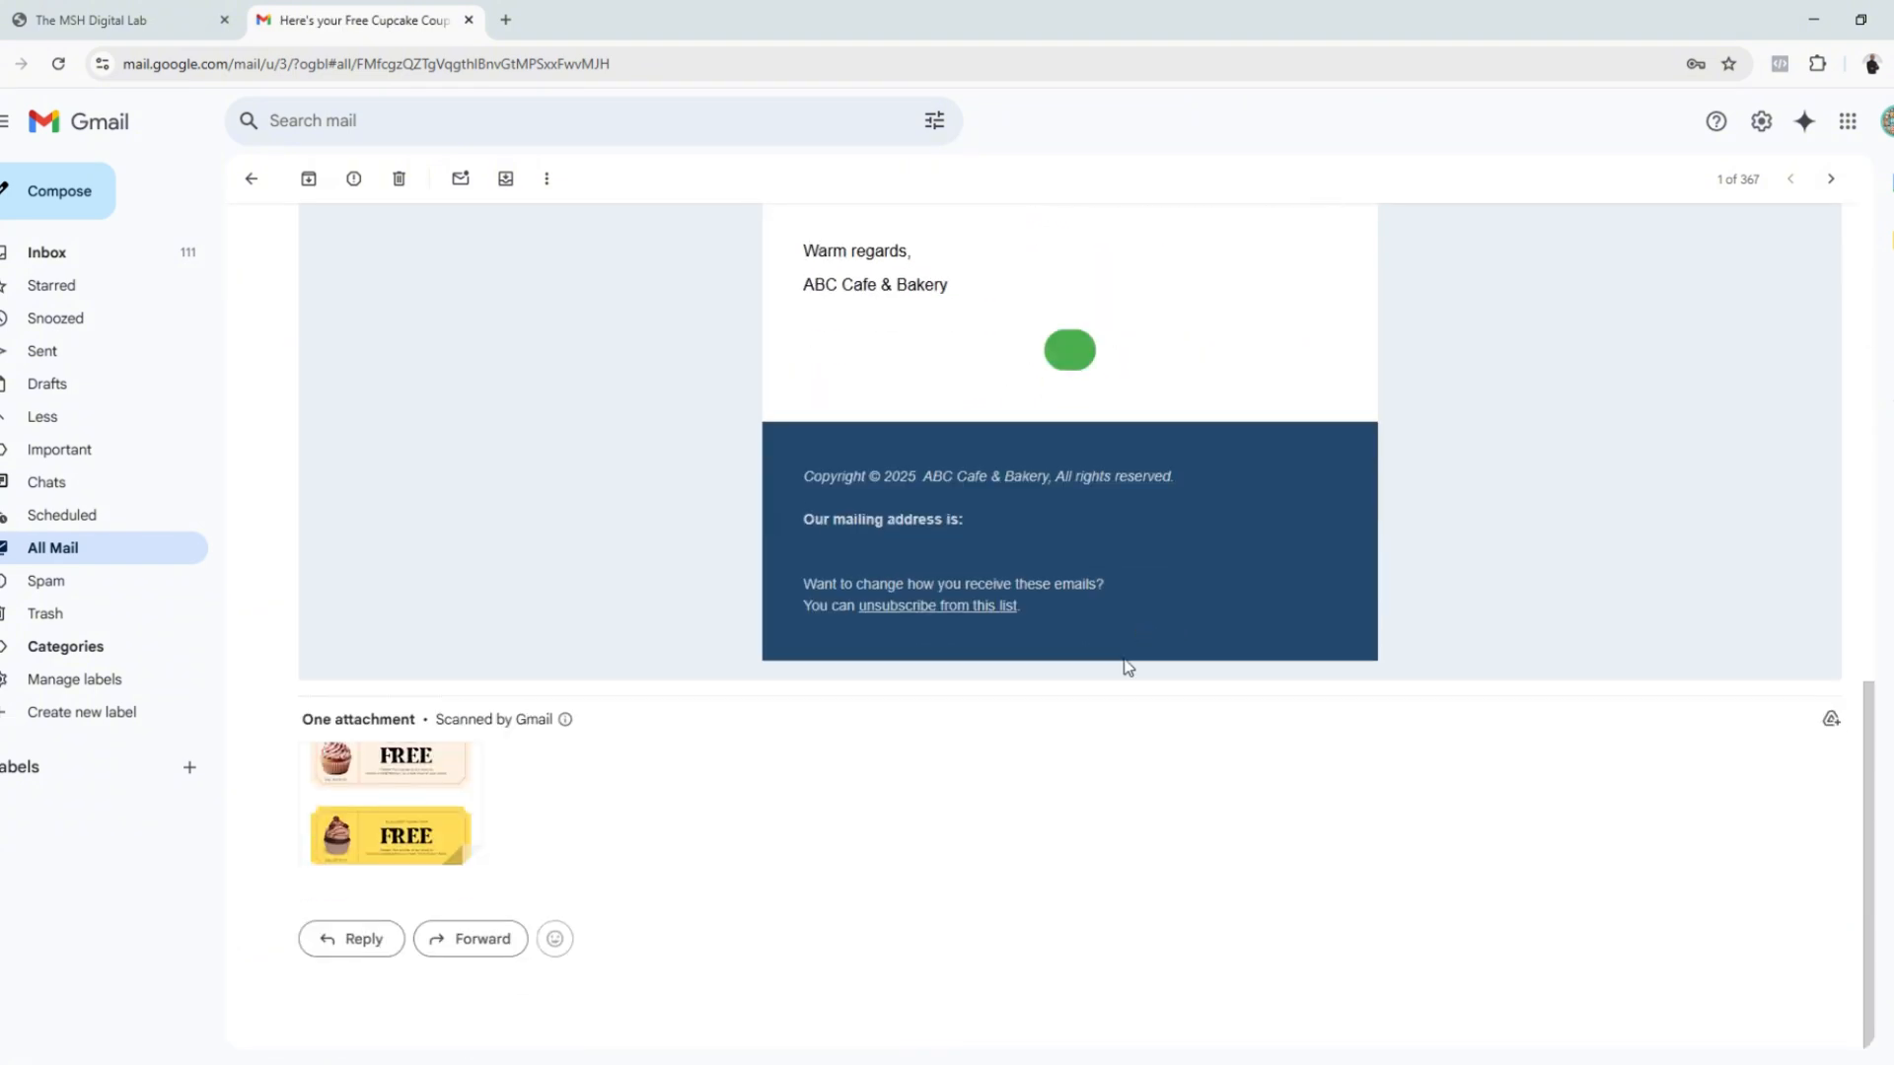
left_click(419, 779)
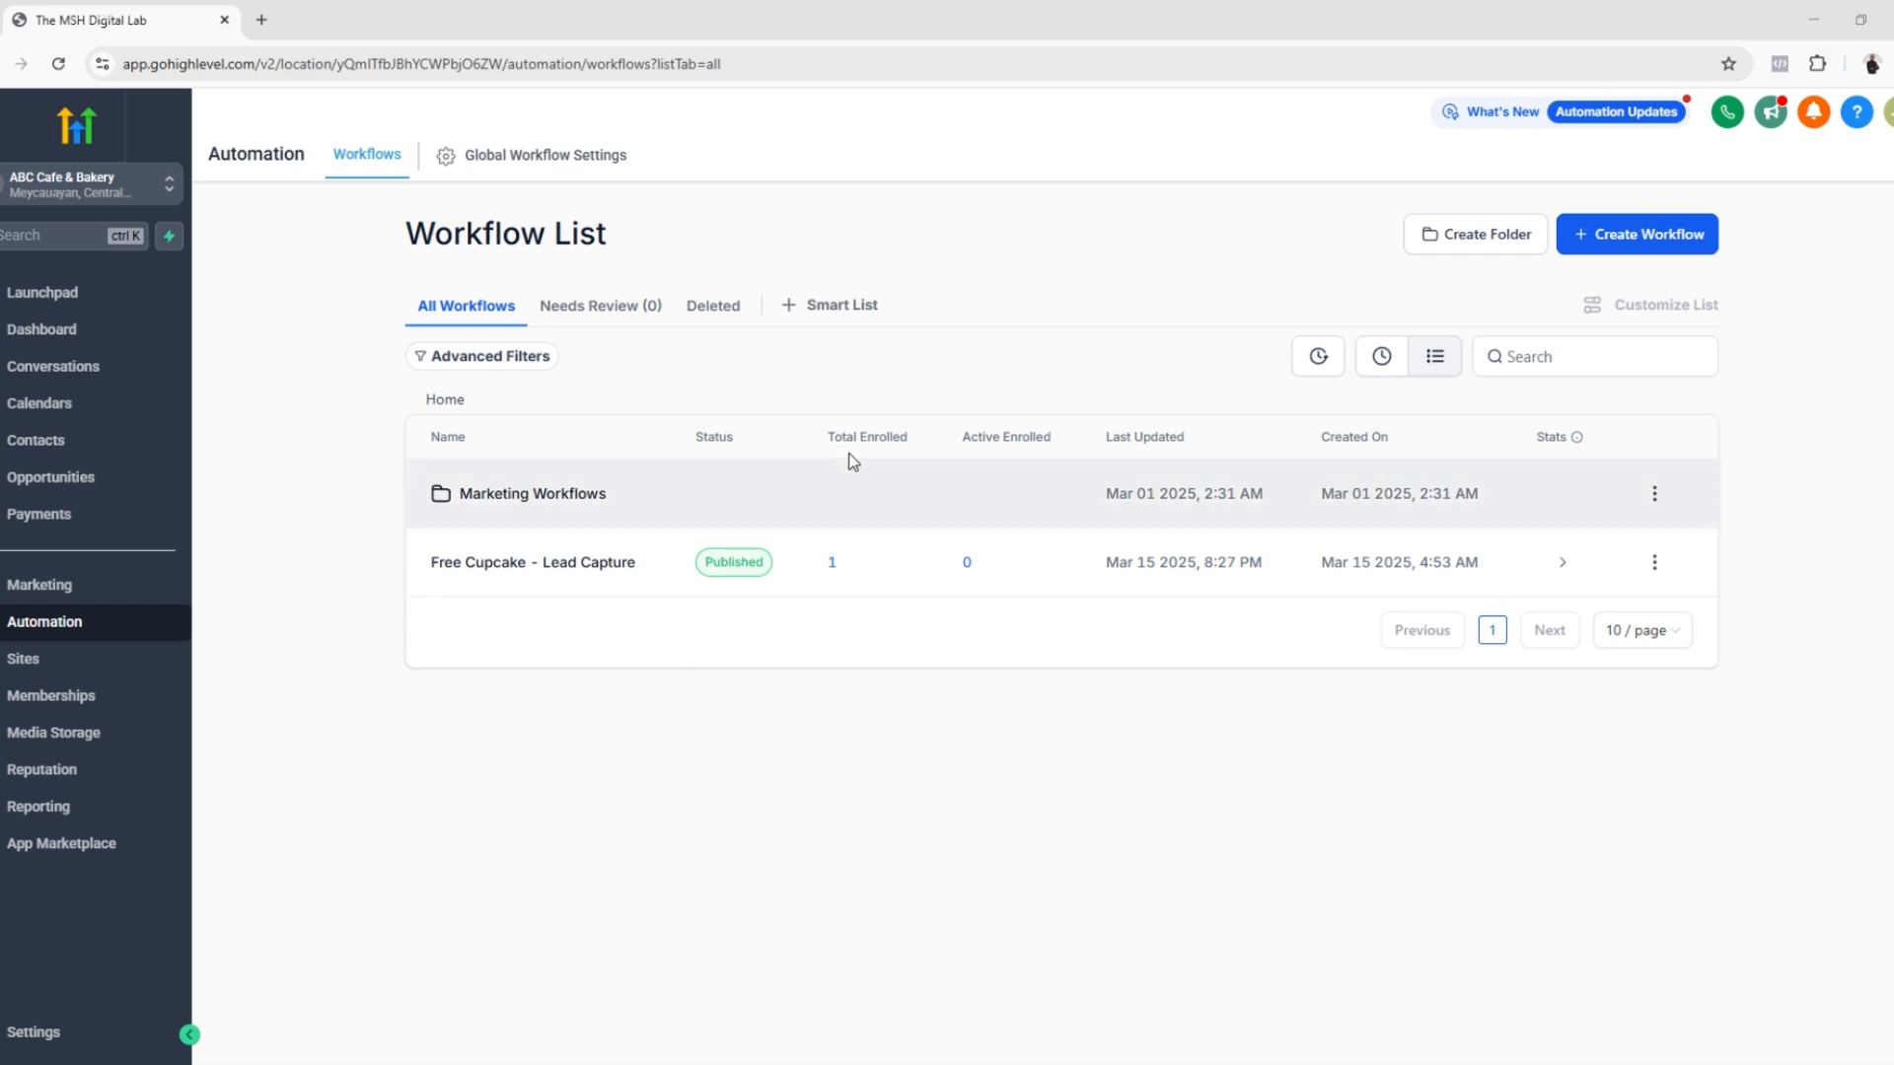
In the HighLevel workflow list, check the Total Enrolled value of the "Free Cupcake - Lead Capture" workflow
left_click_drag(829, 435, 842, 567)
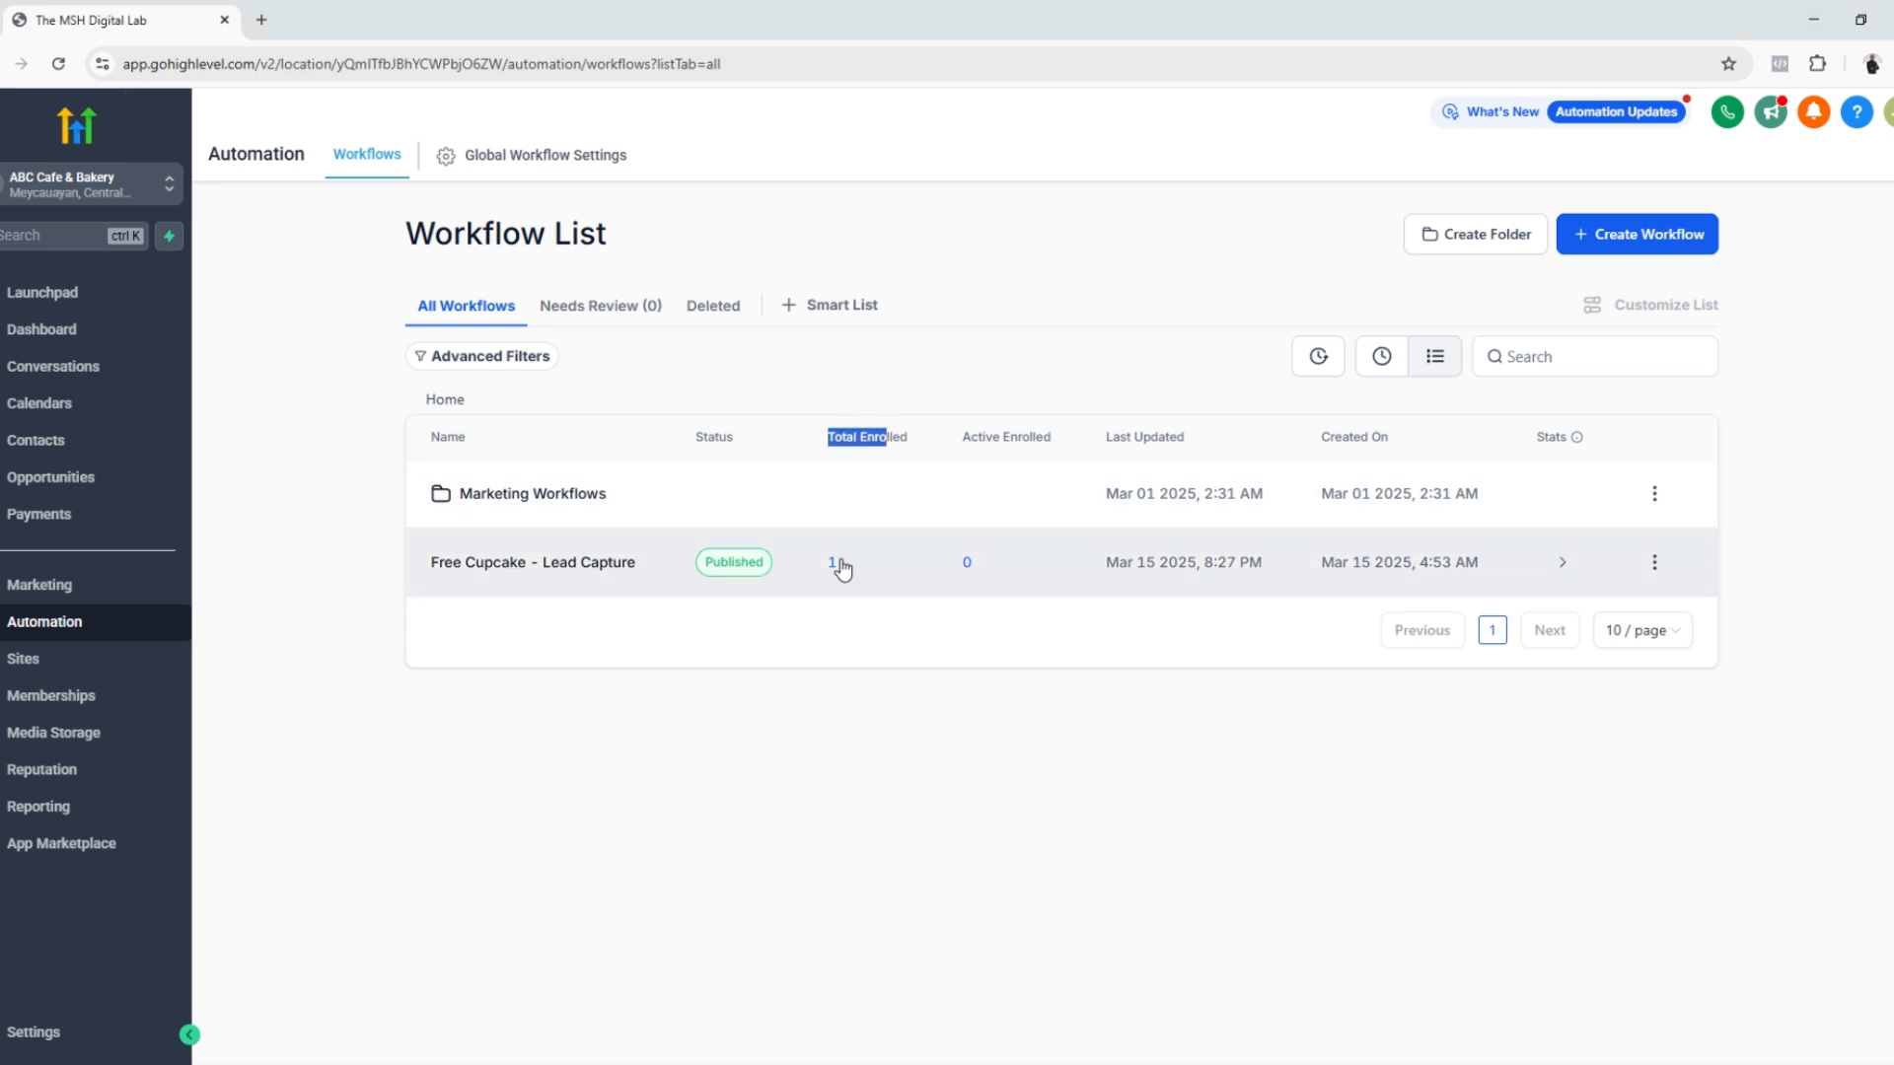
left_click_drag(916, 442, 780, 446)
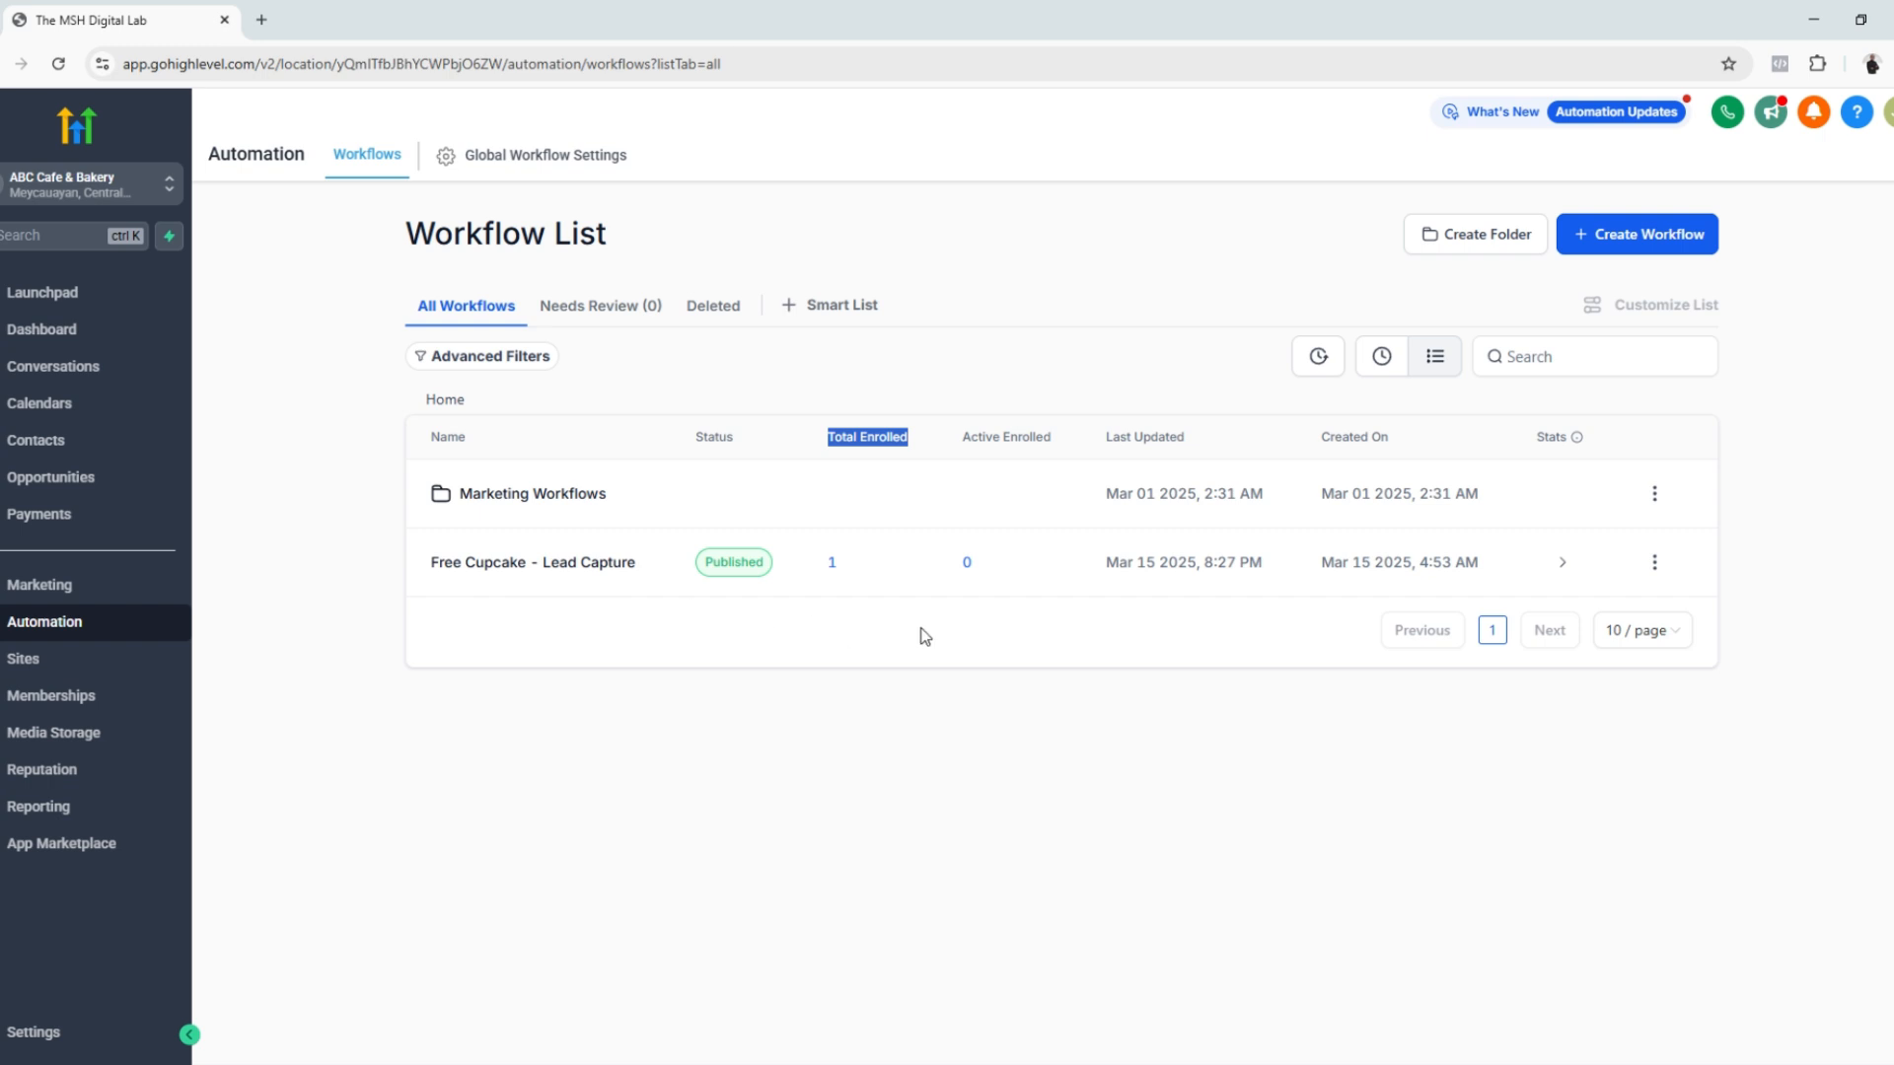
left_click(850, 569)
Open the form submissions under Sites and examine the contact details, terms, timezone and IP of the "Free Cupcake - Lead Capture" entry
left_click(79, 663)
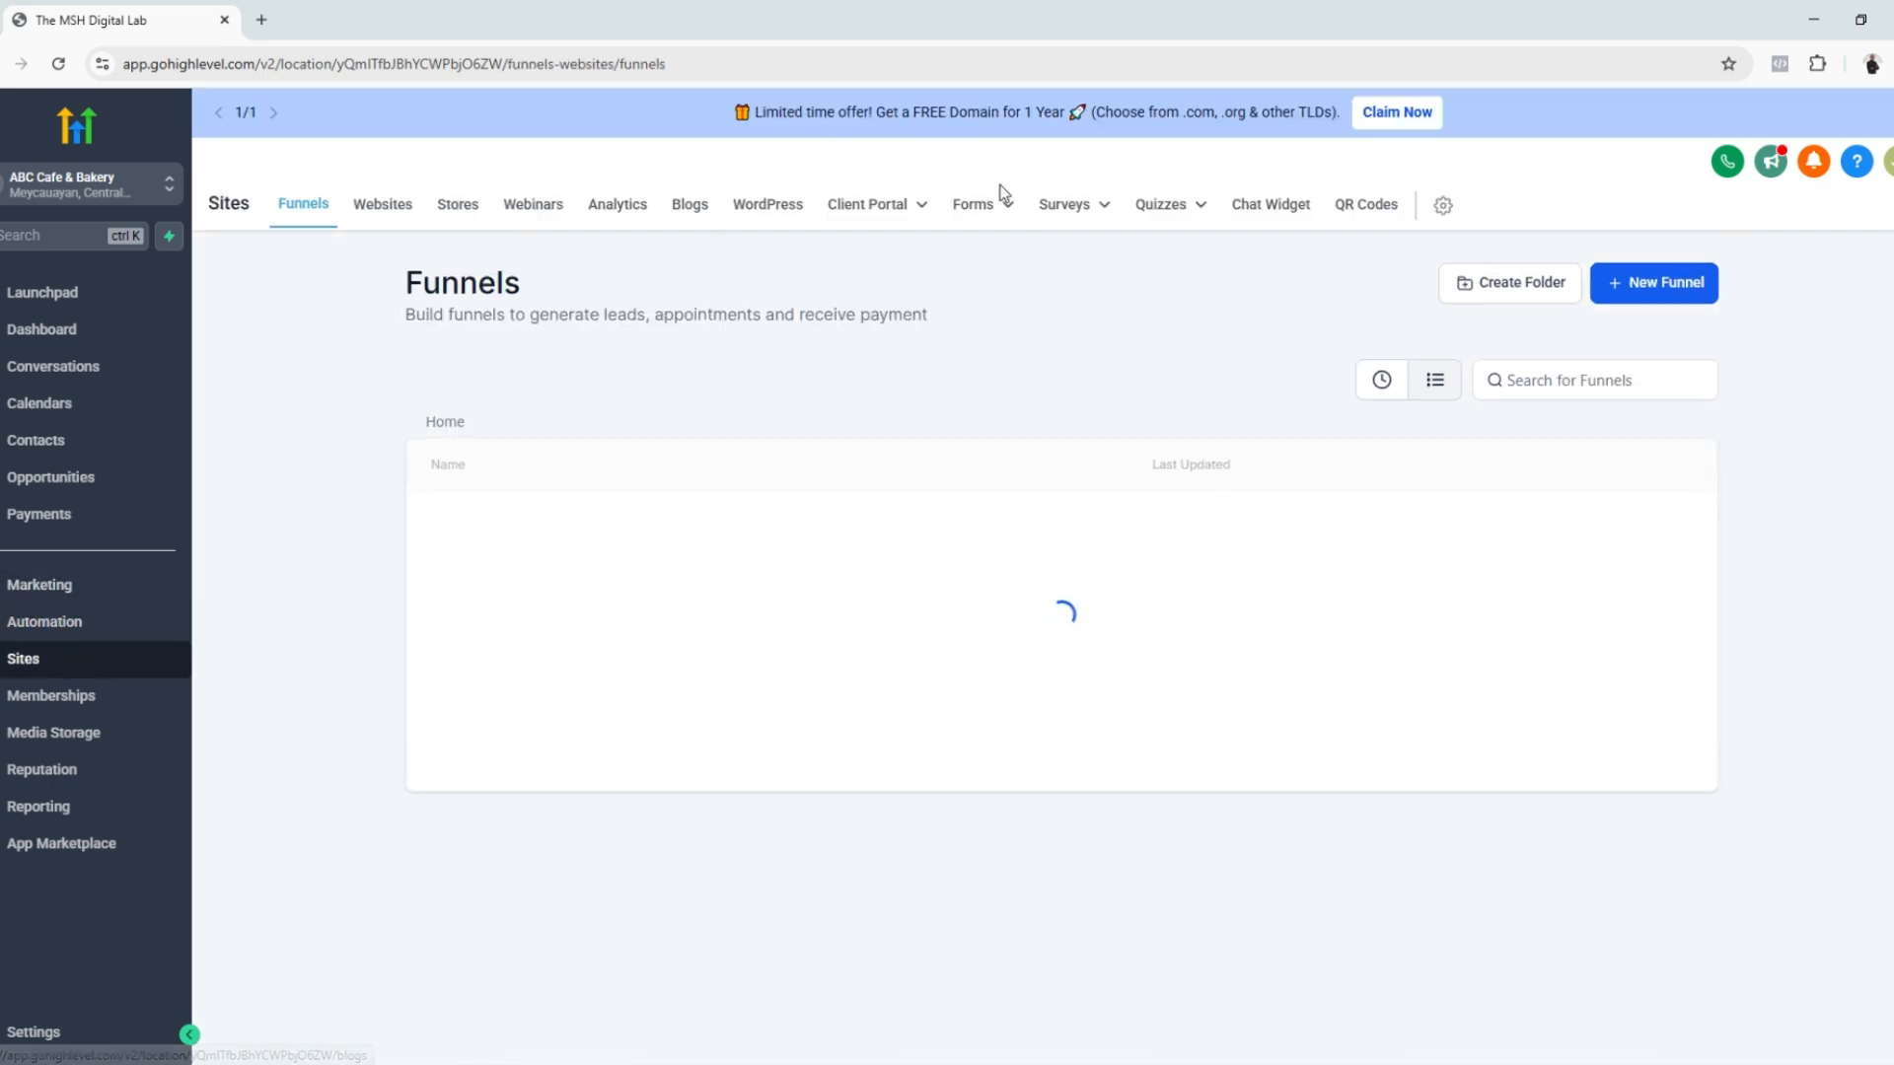
mouse_move(994, 210)
left_click(972, 324)
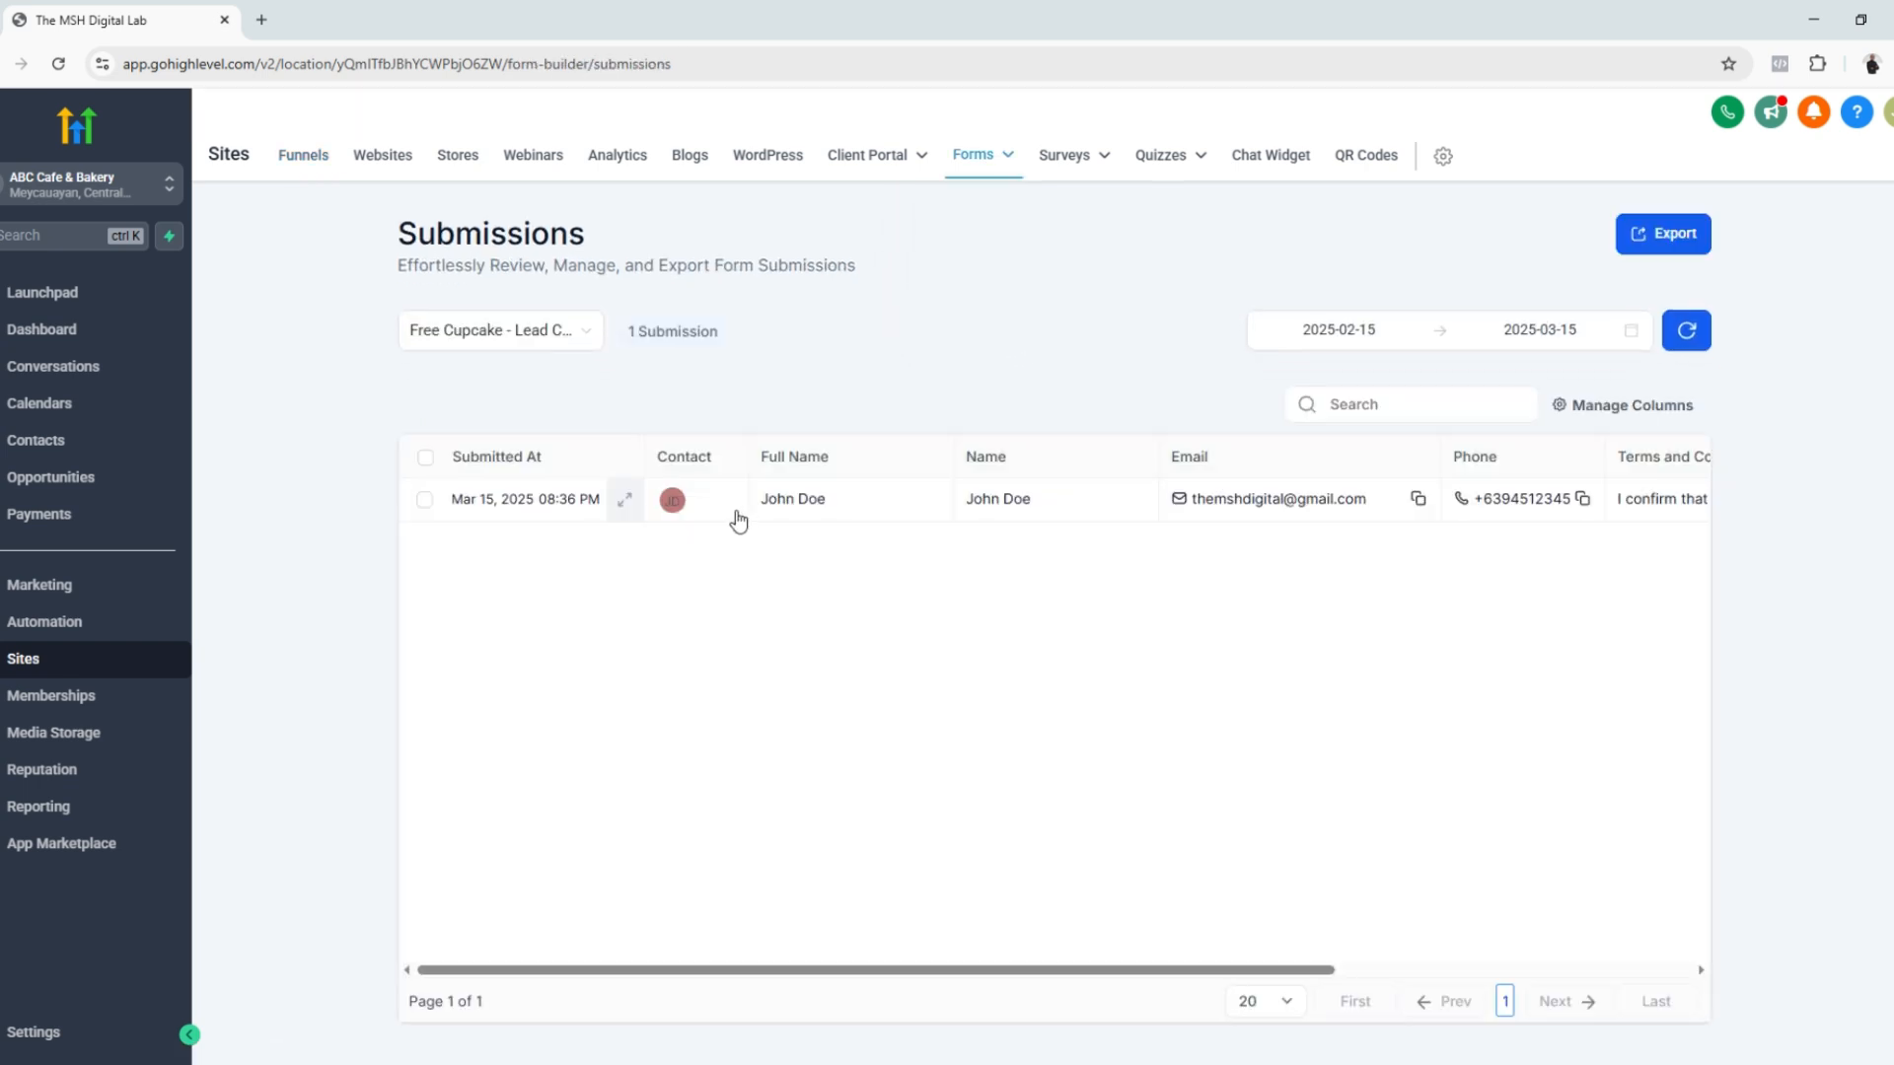
left_click_drag(736, 520, 1421, 506)
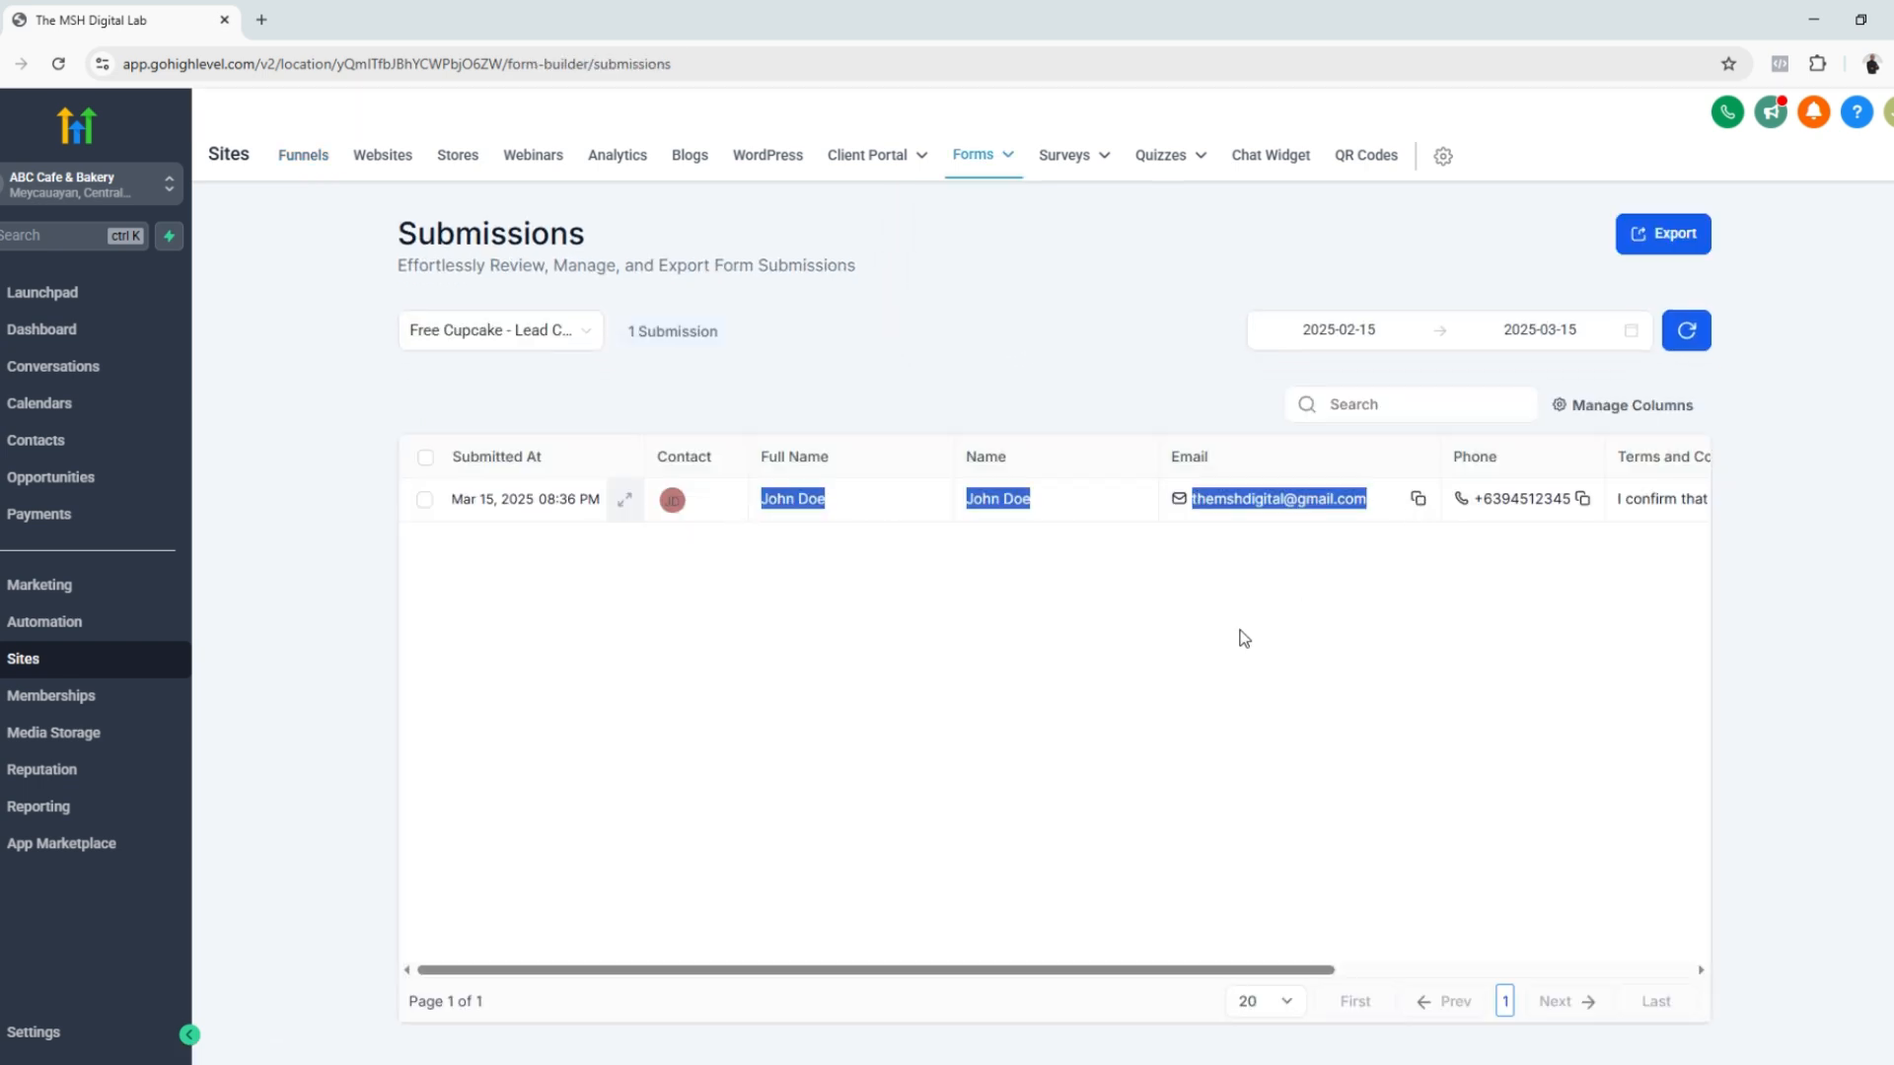
left_click_drag(756, 508, 1309, 537)
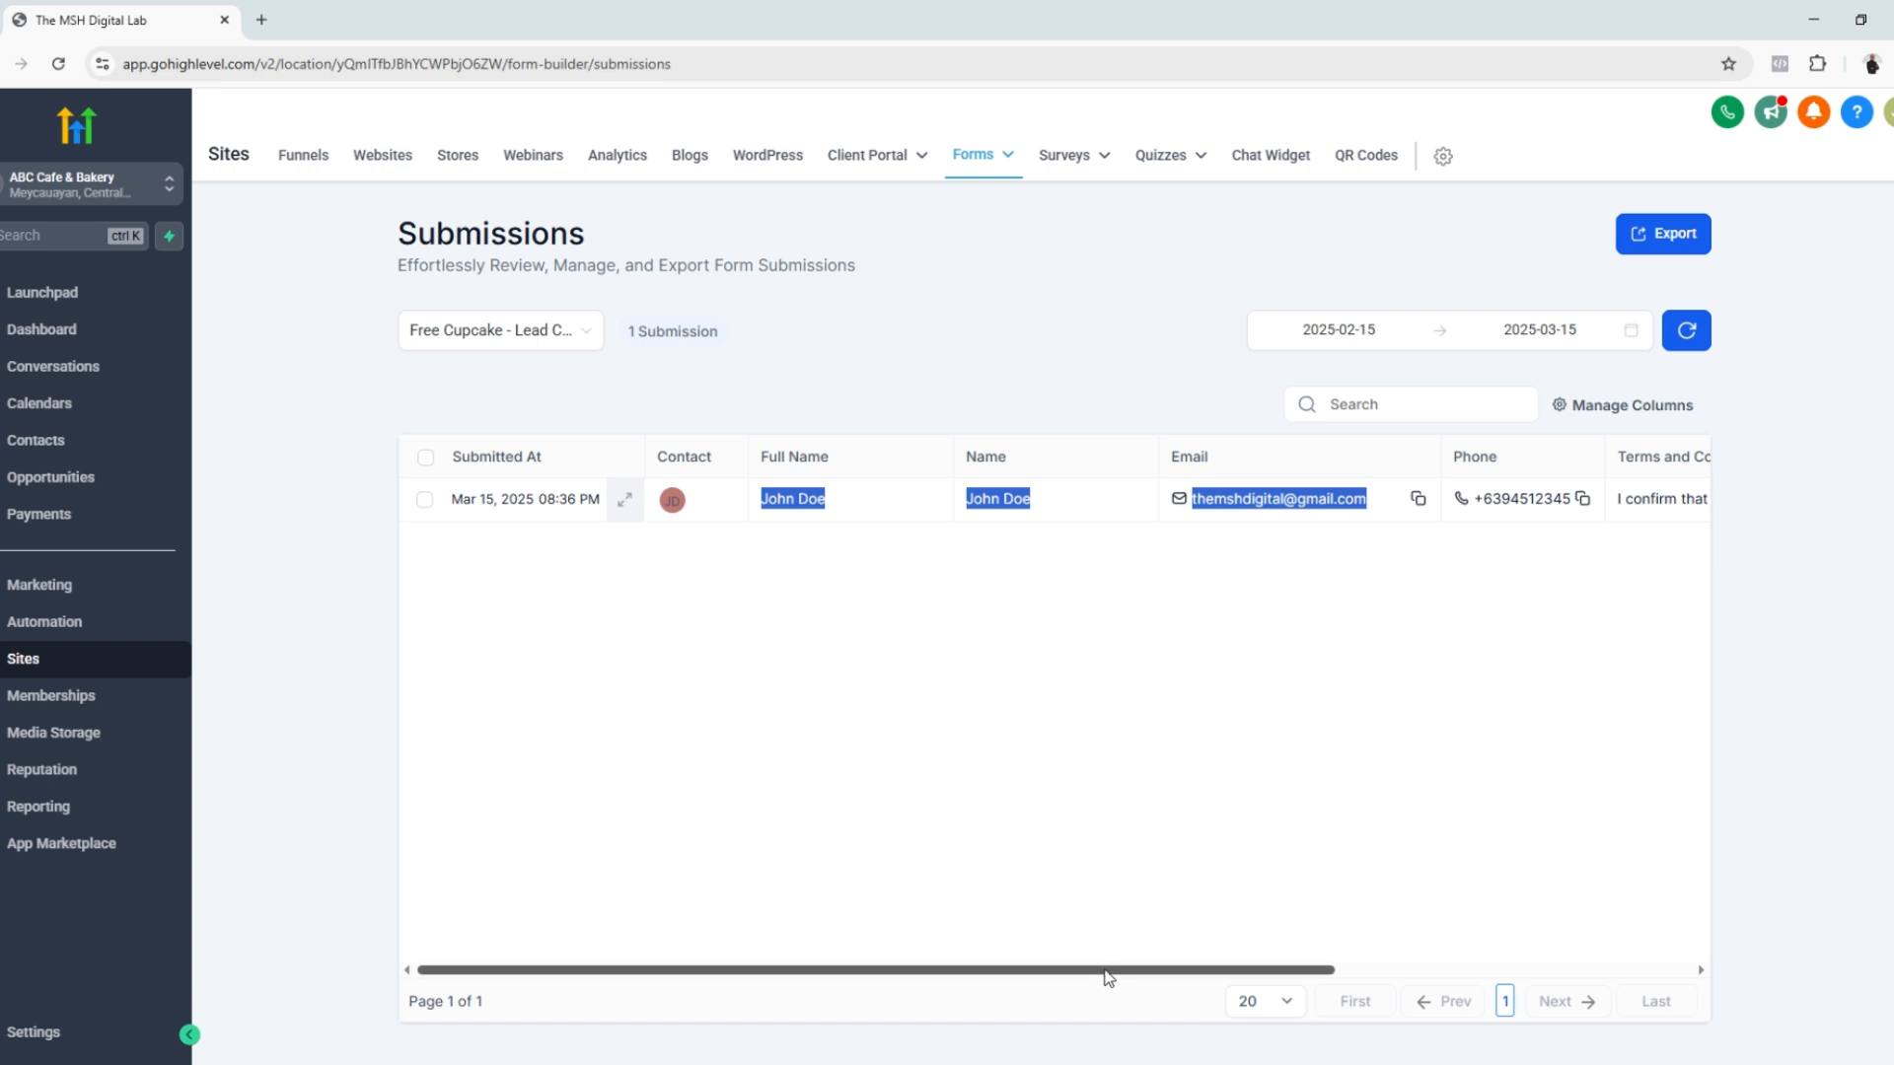
left_click_drag(1108, 979, 1367, 991)
left_click(1006, 493)
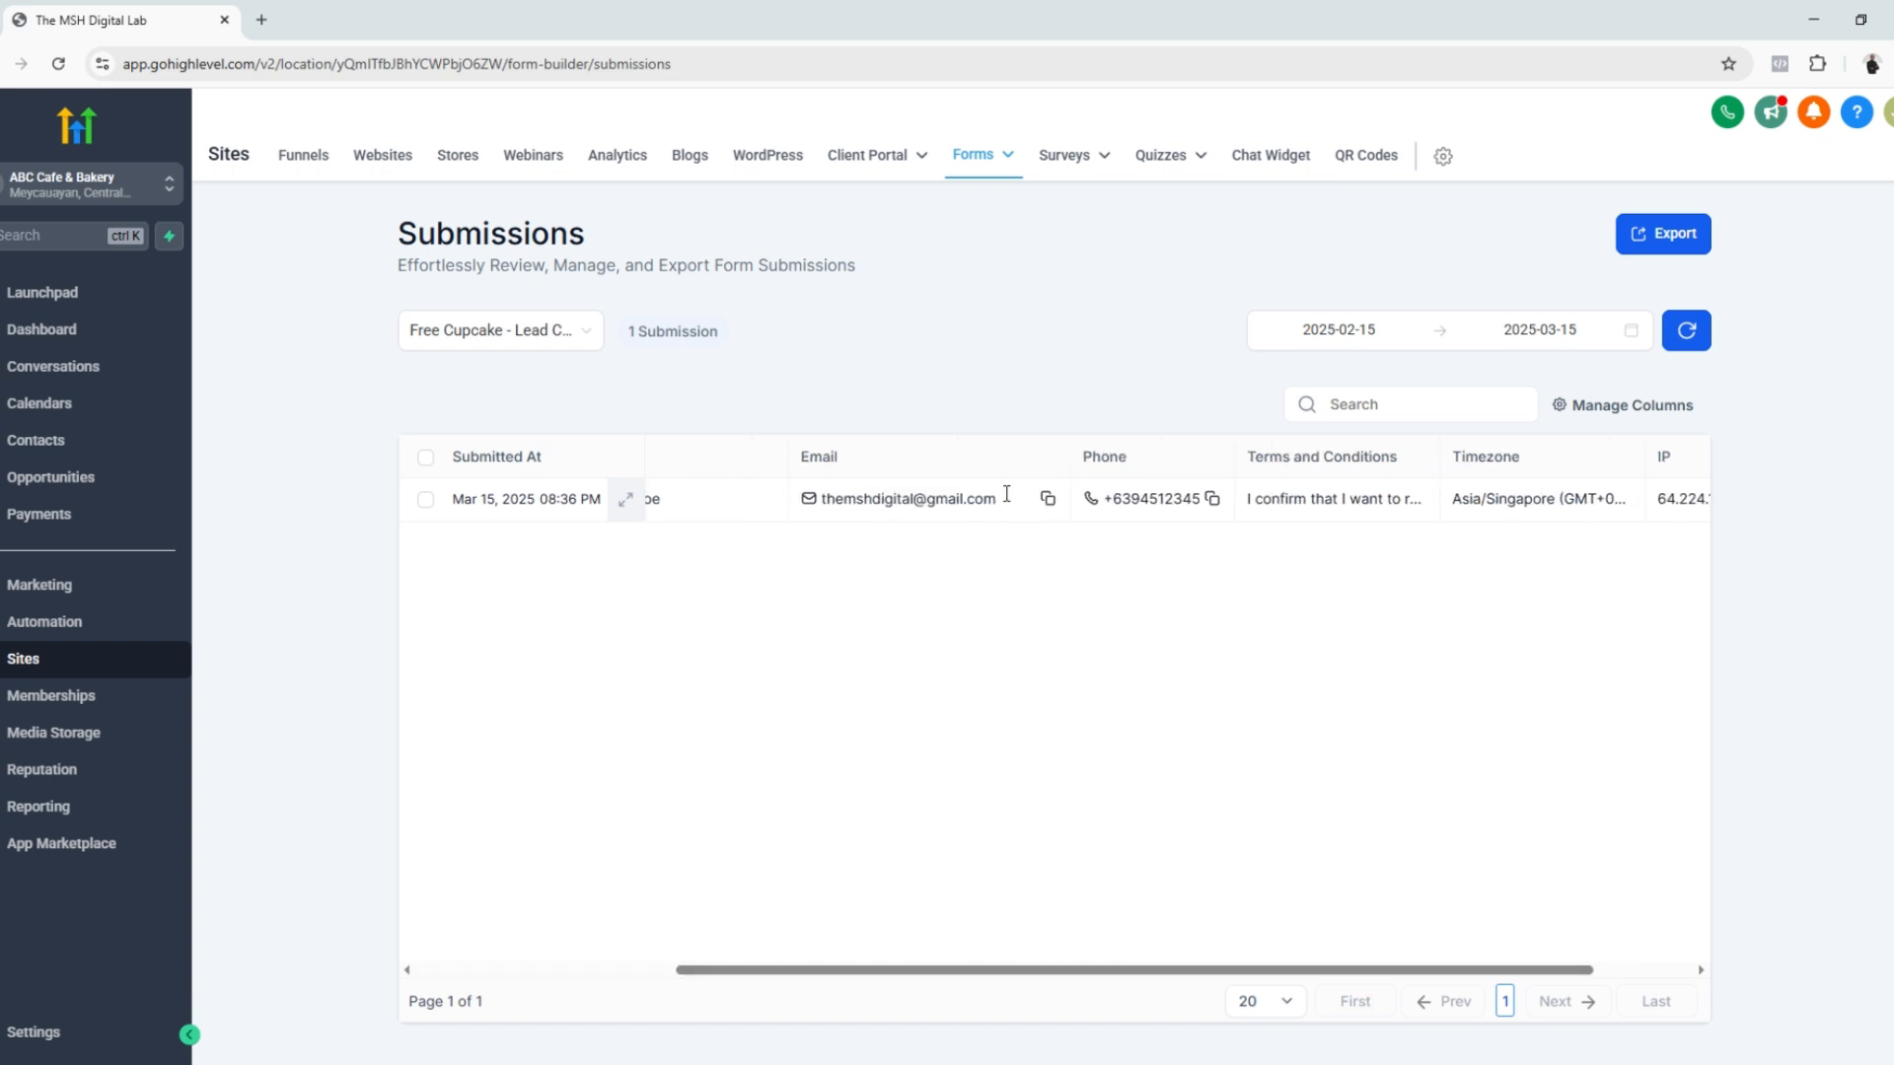
left_click_drag(1310, 976, 1422, 975)
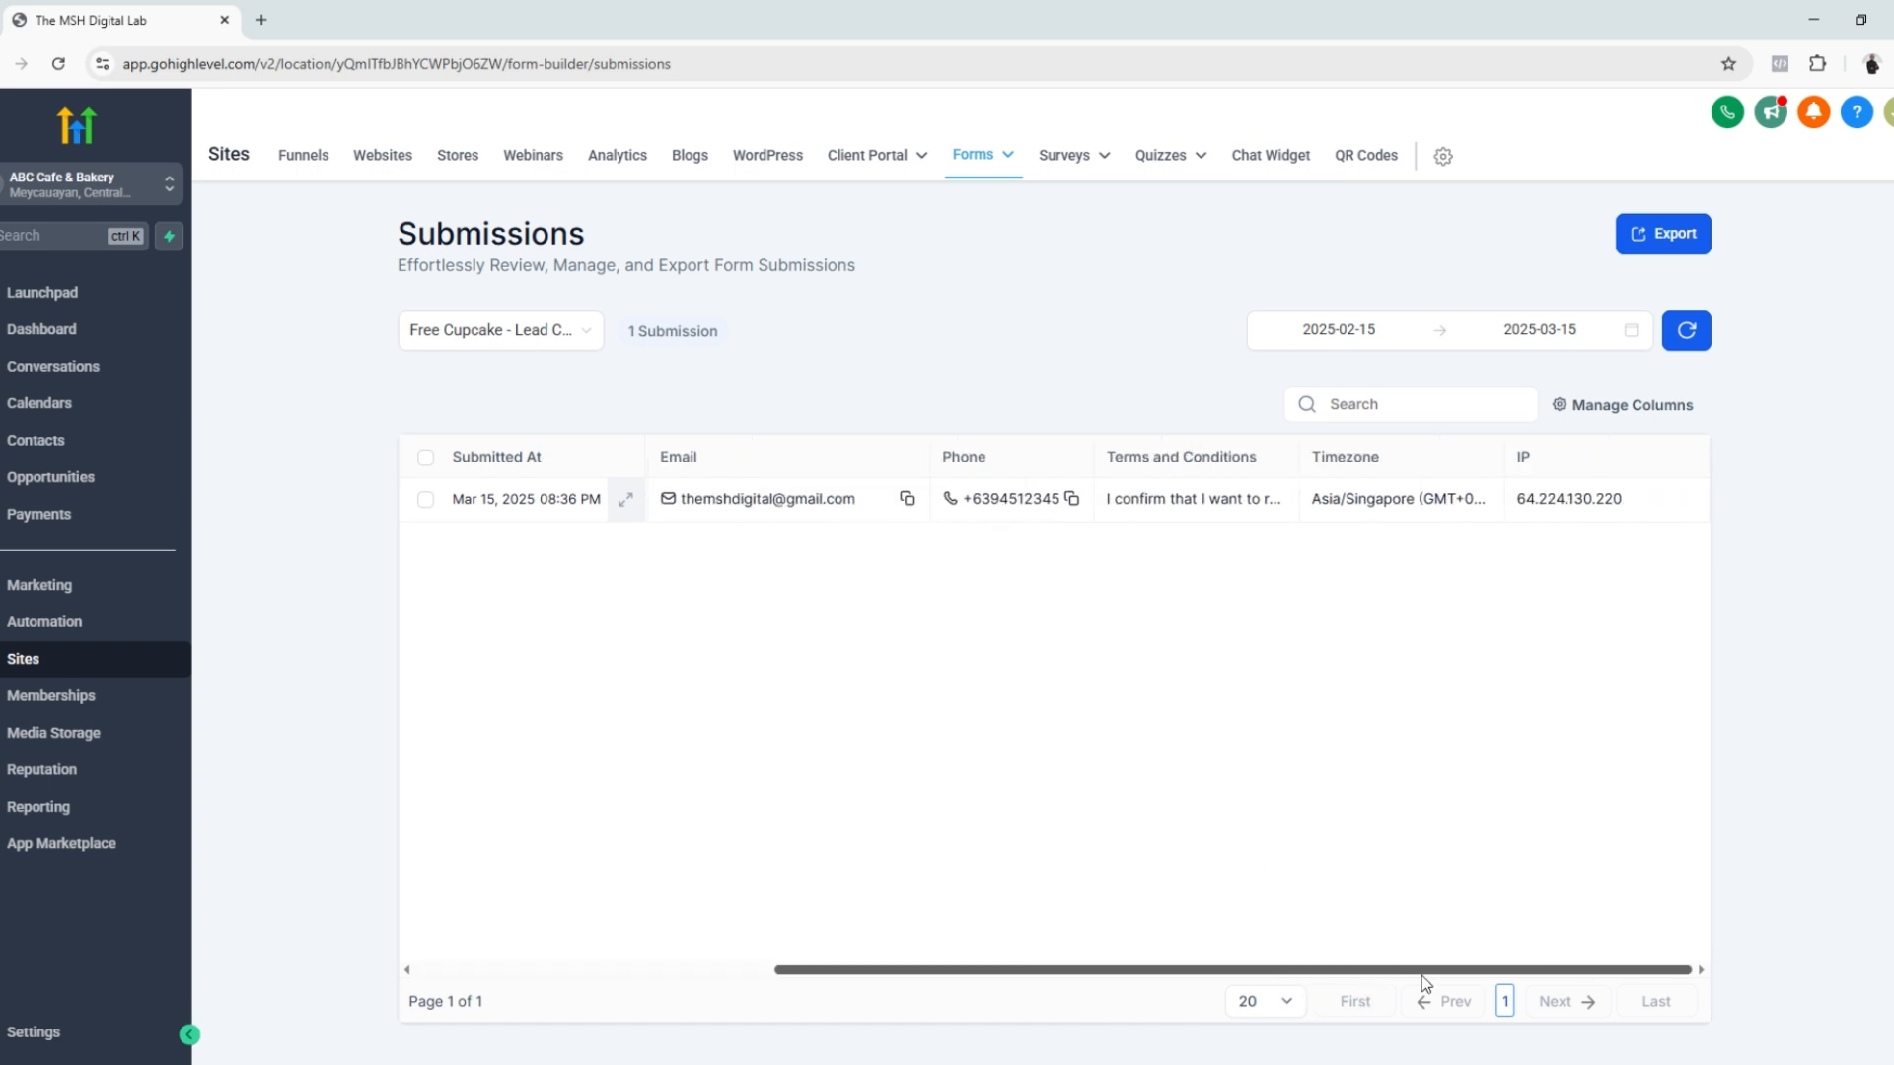
left_click_drag(1276, 978, 866, 969)
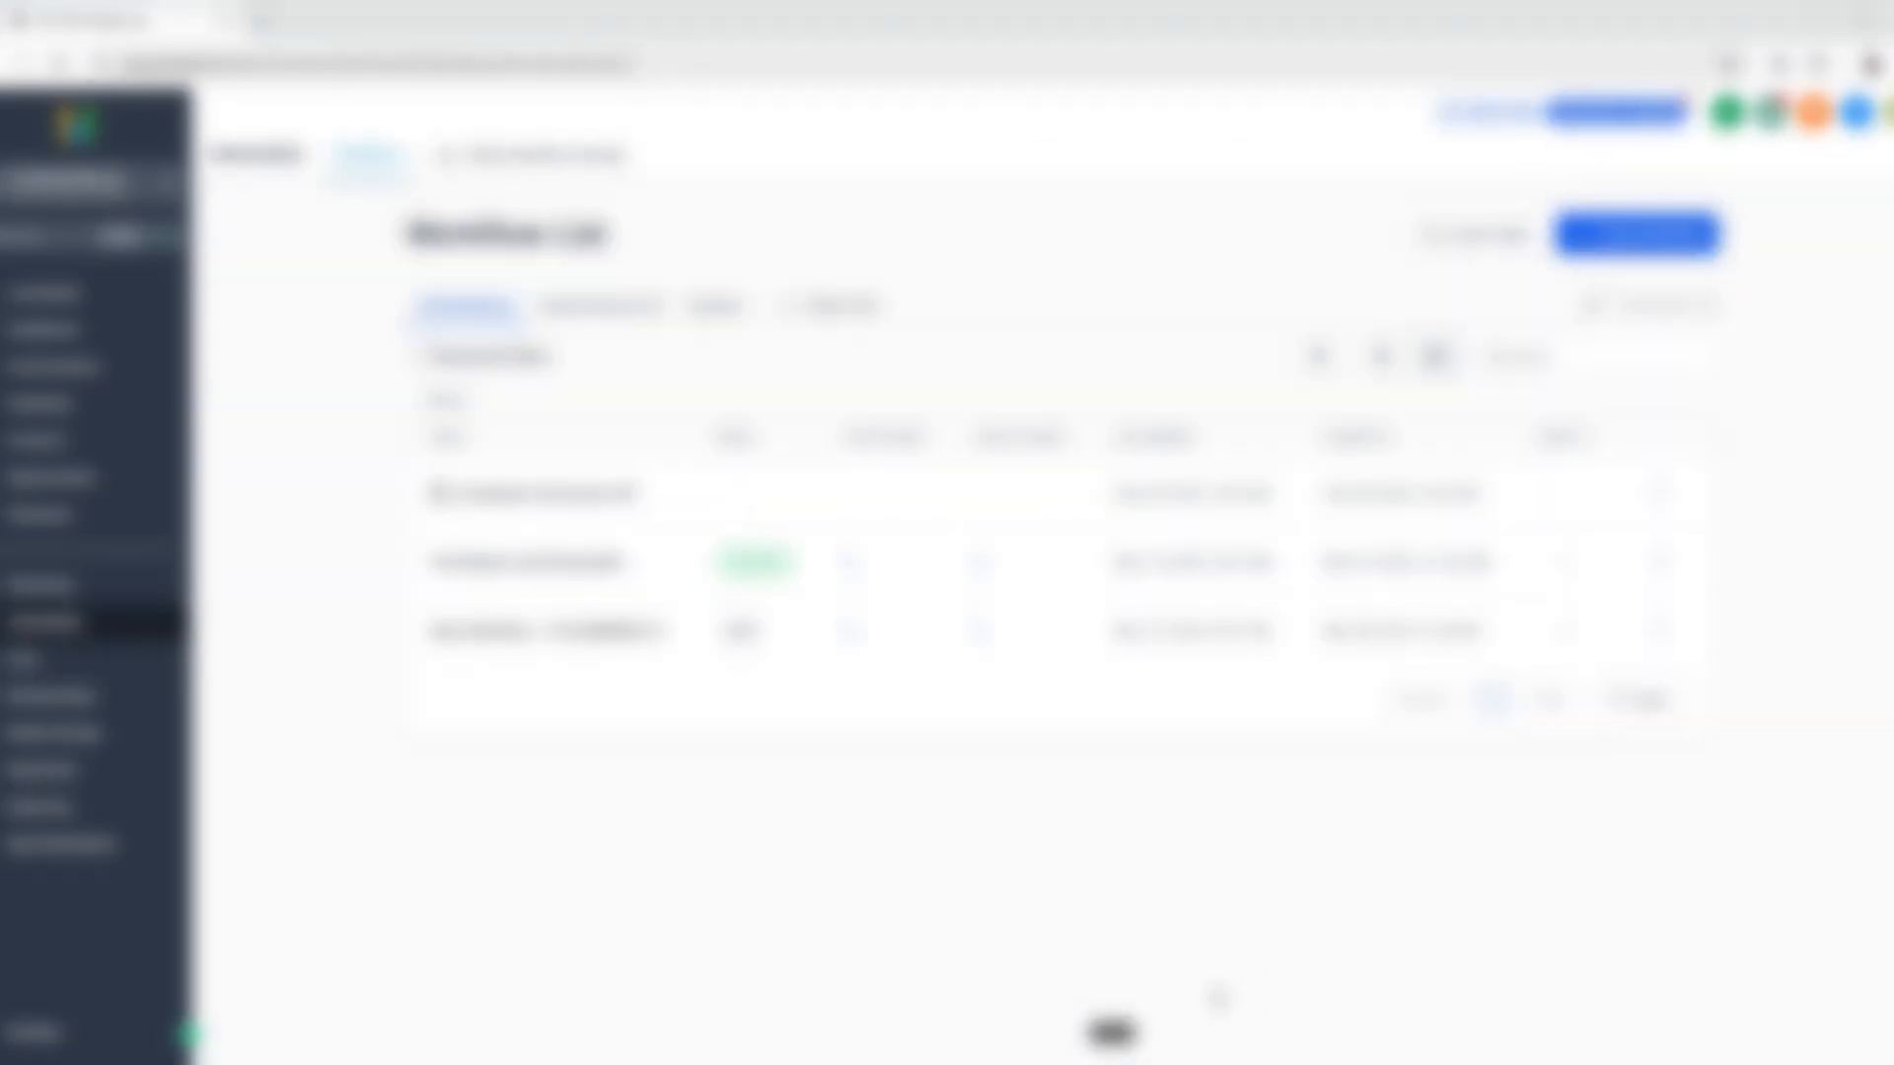
In The MSH Digital Lab account, create a workflow from the "Recipe - Instagram comment automation" template
left_click(1673, 235)
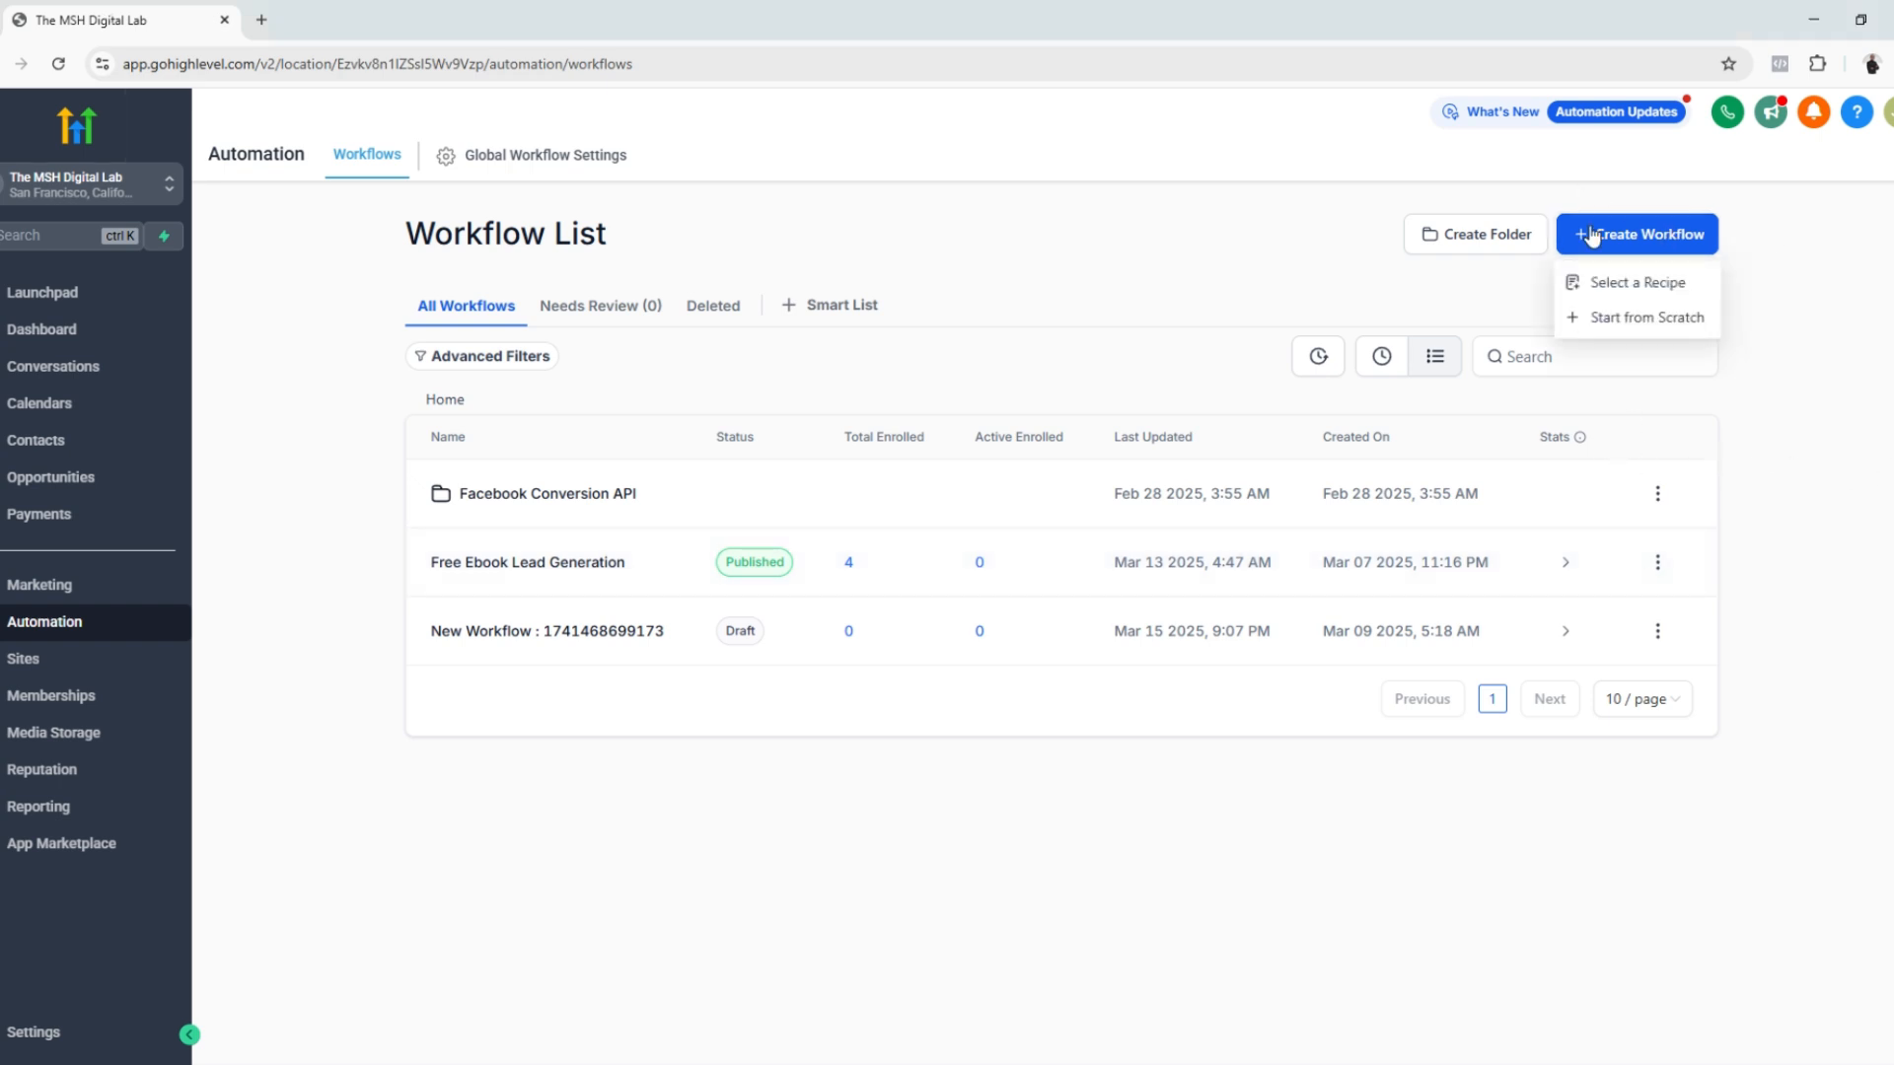
left_click(1611, 286)
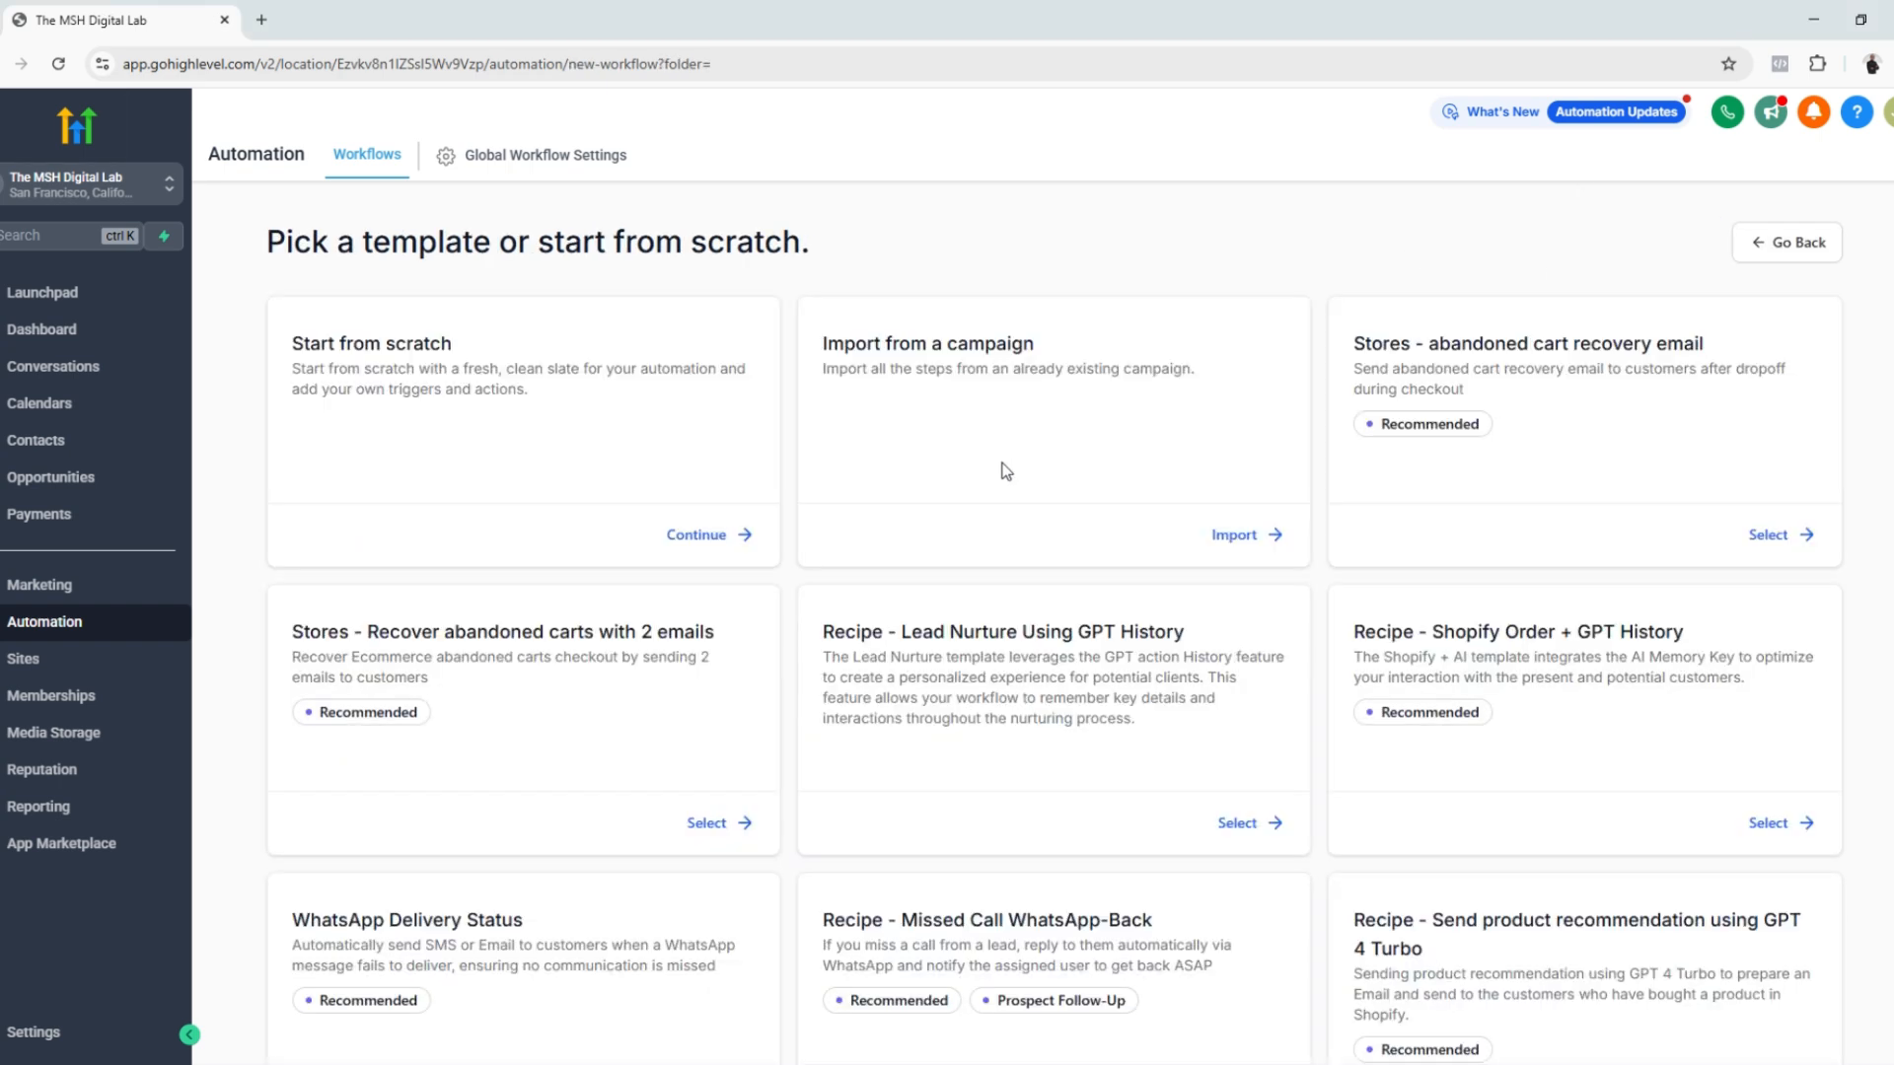
scroll(529, 738, "down", 6)
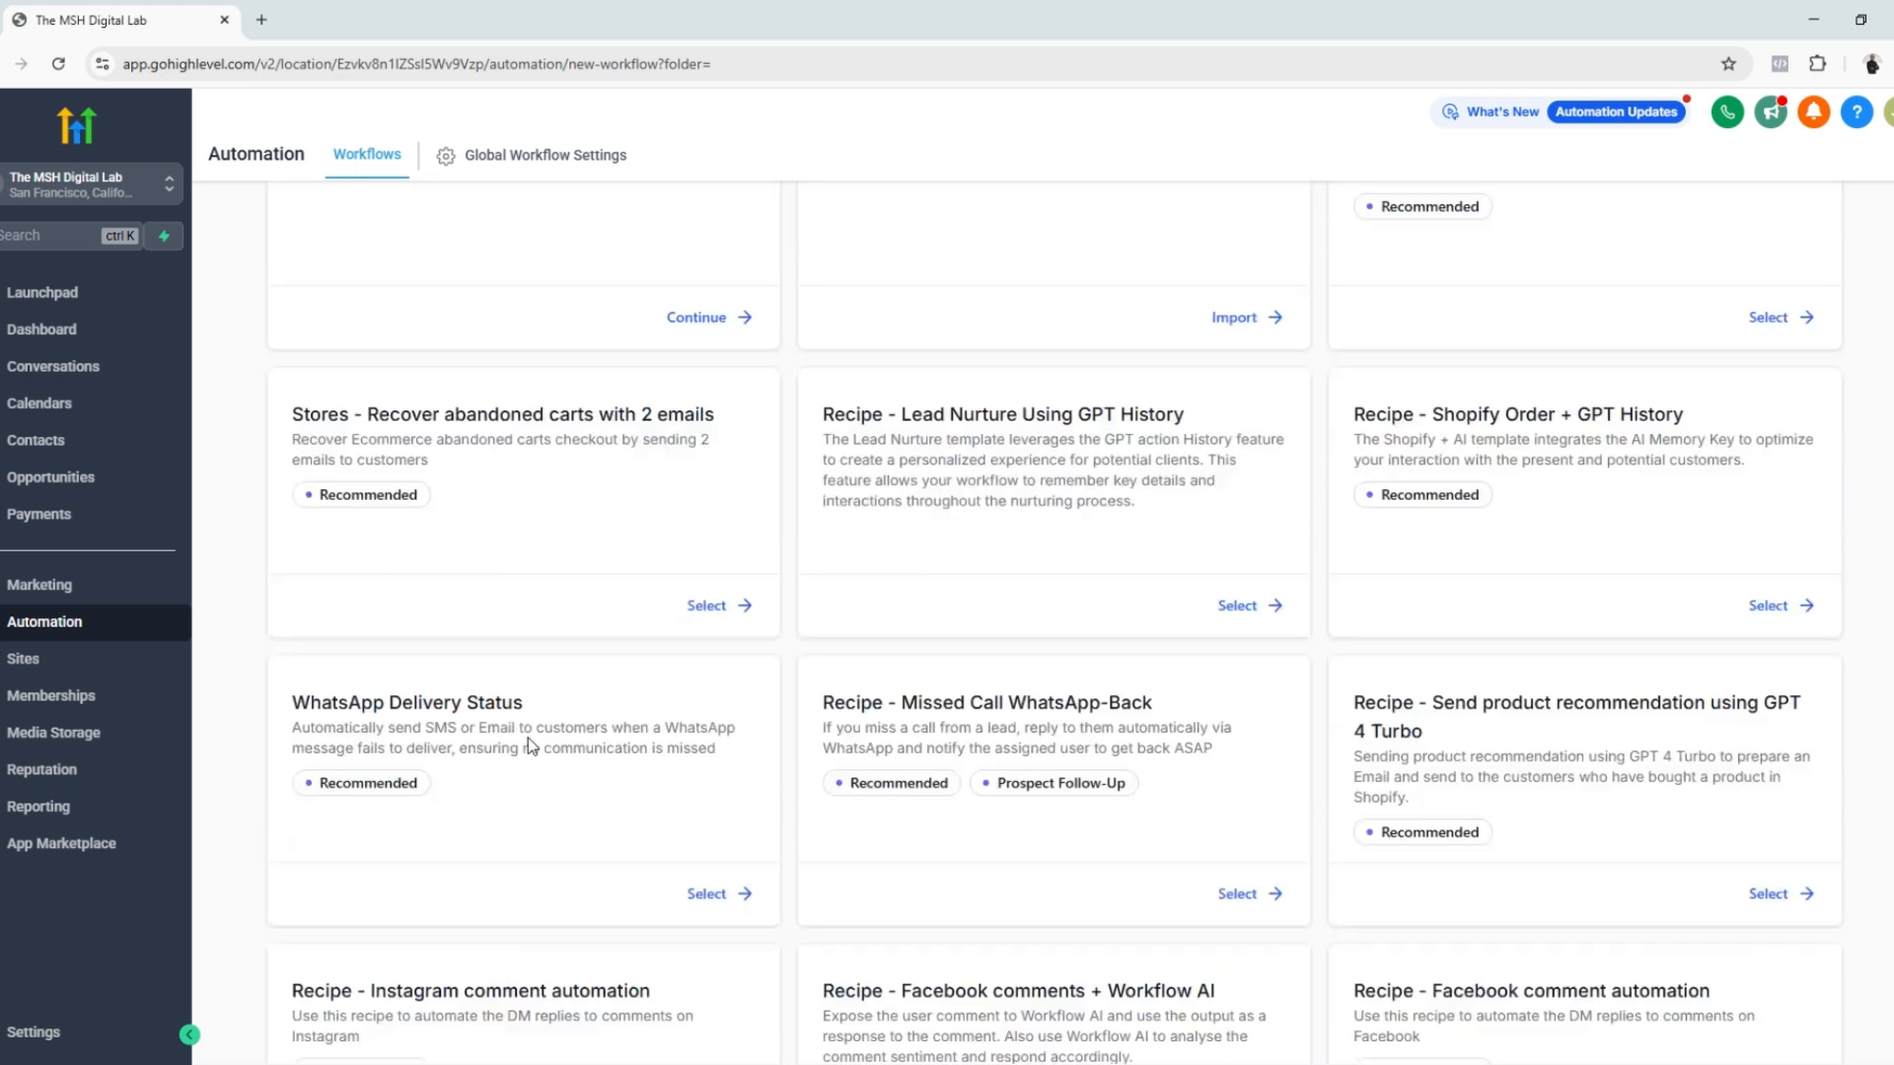
left_click_drag(292, 593, 653, 593)
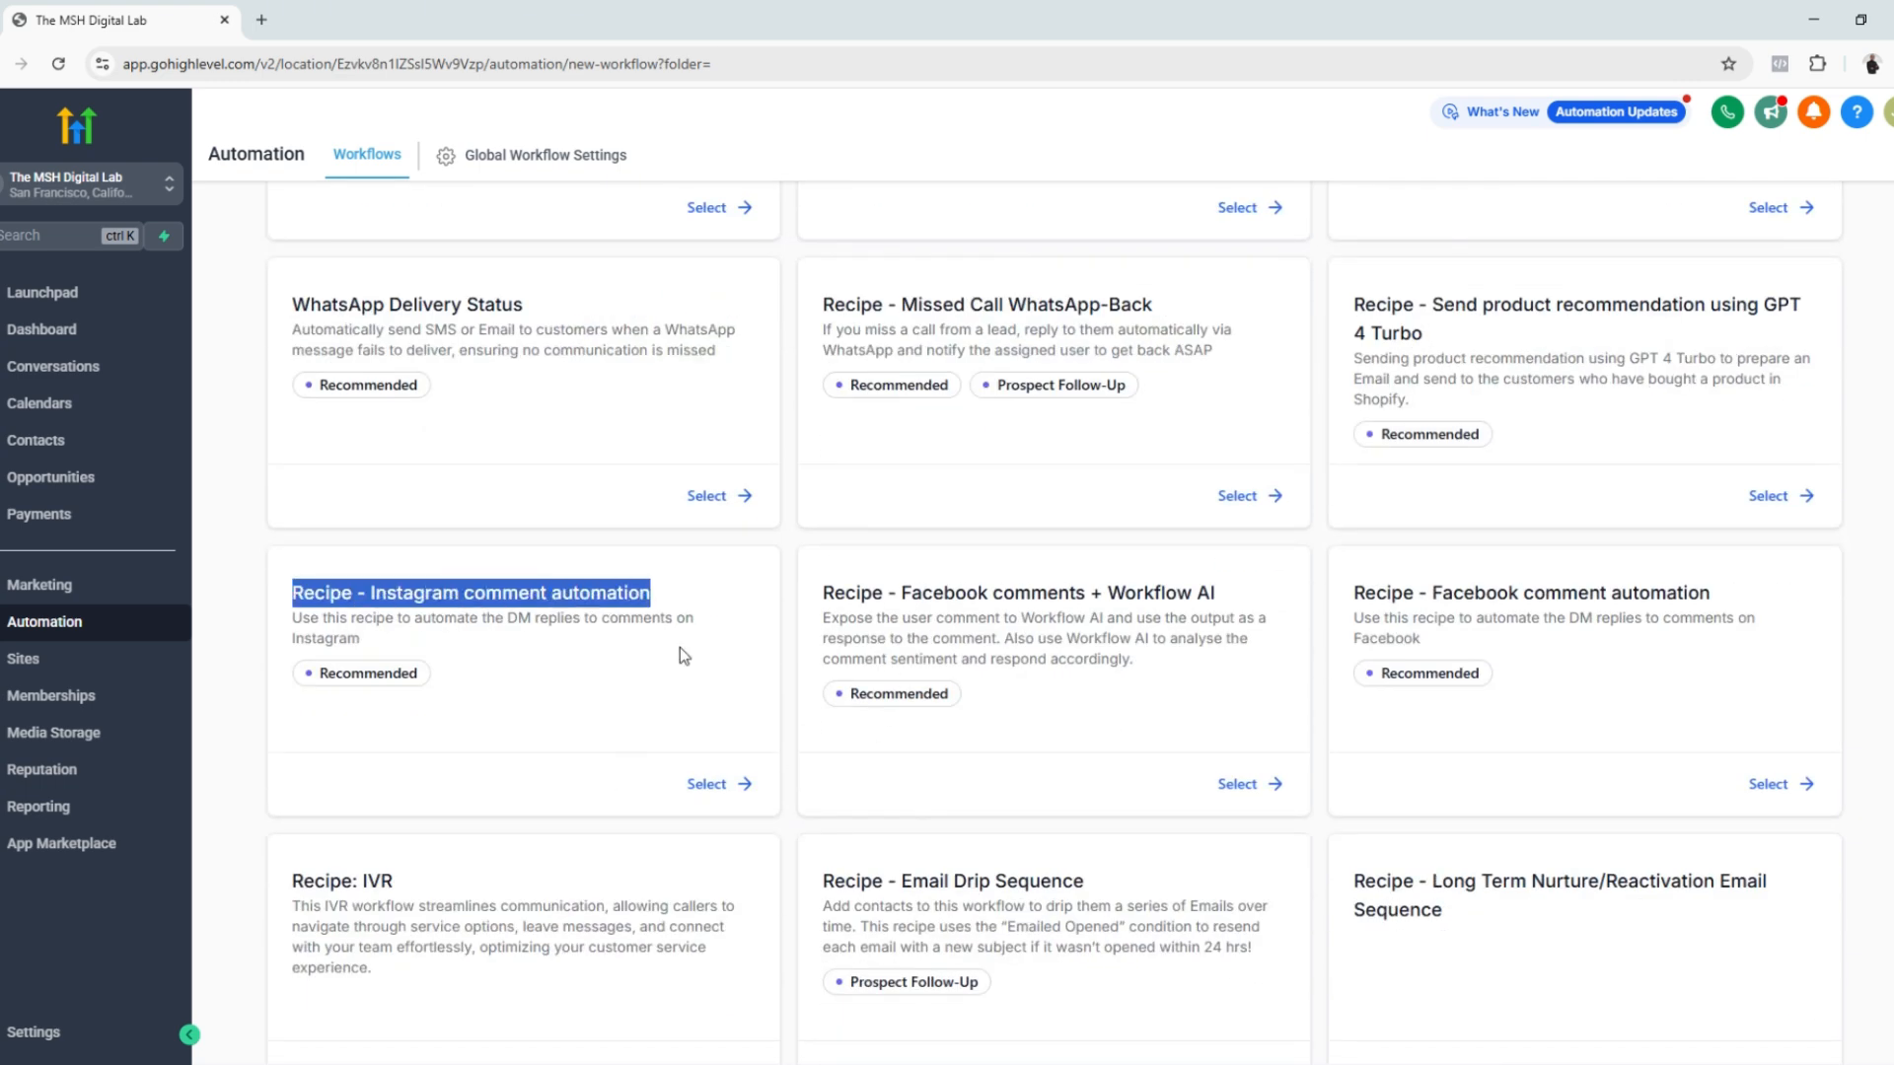
left_click(735, 786)
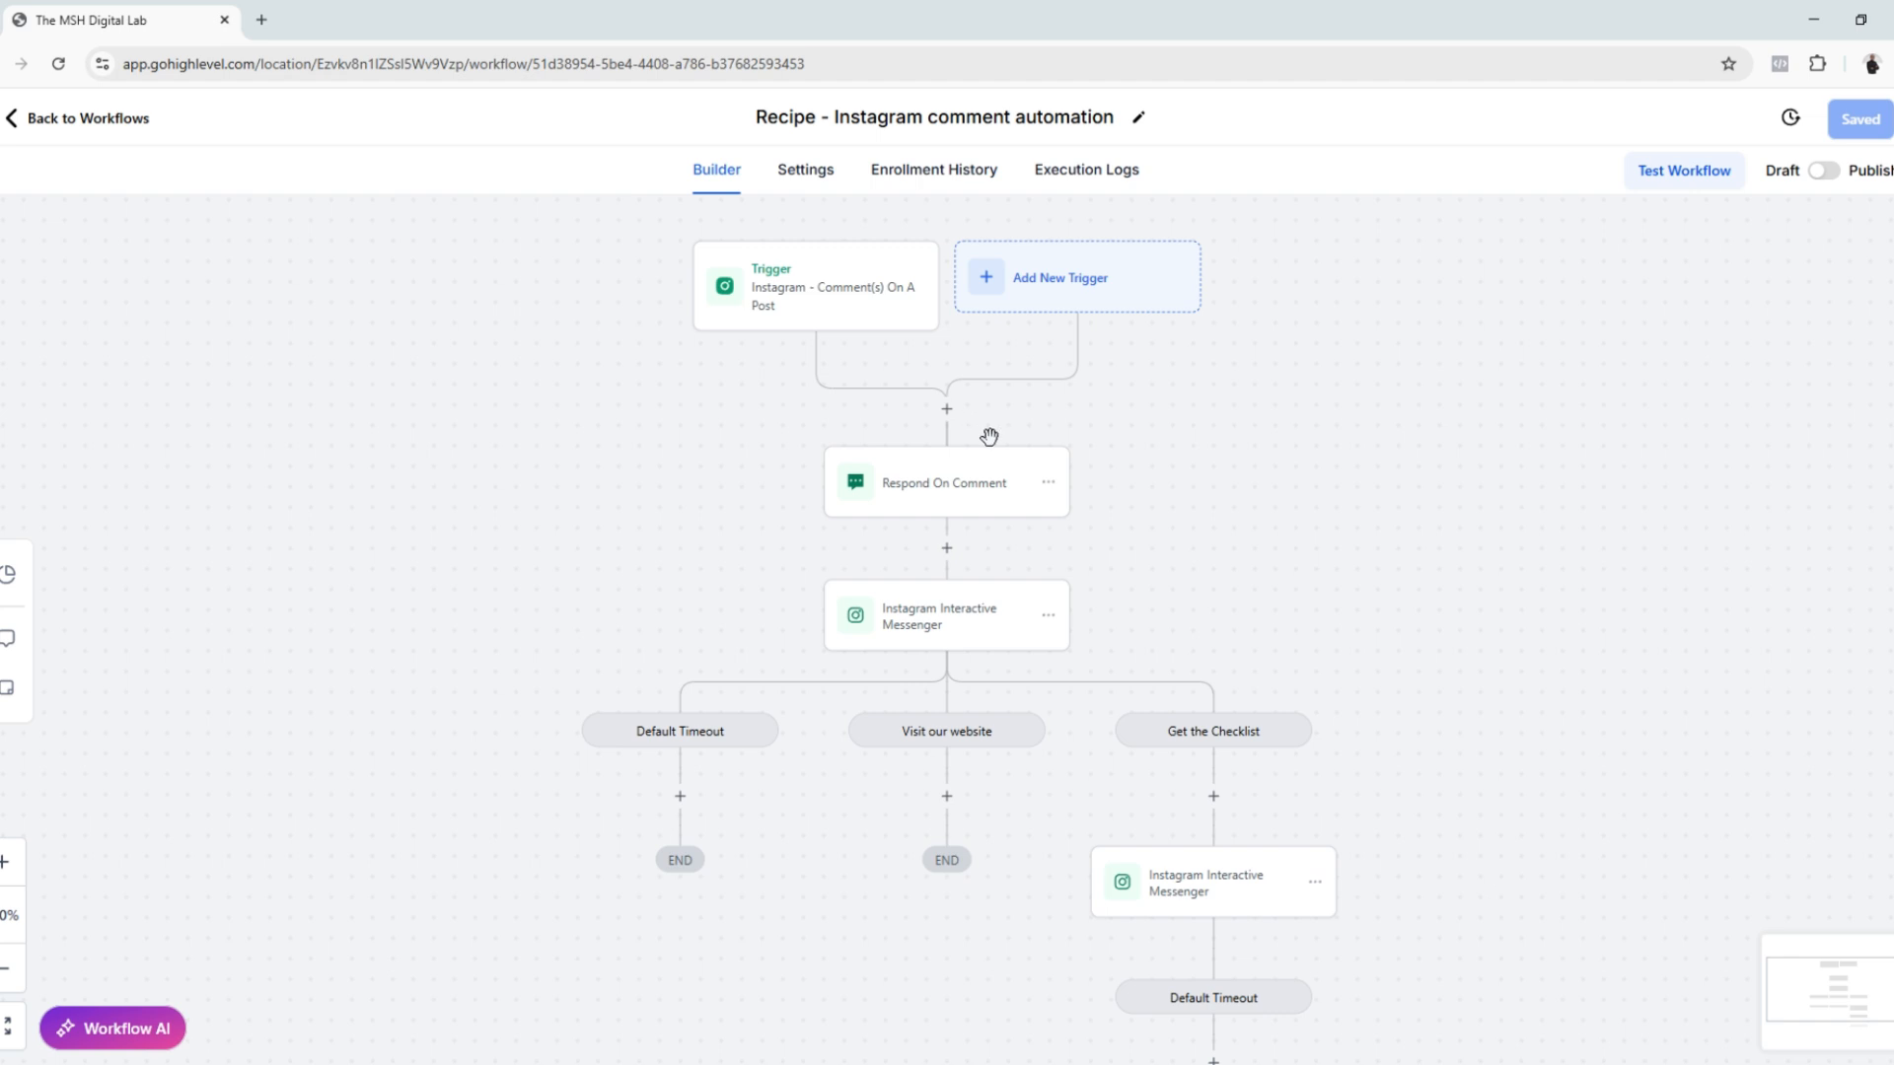
Set the Instagram comment trigger to page The MSH Digital and the published post "Welcome to the MSH Digital! Comment "GHL" Below to...", and save it
left_click(842, 298)
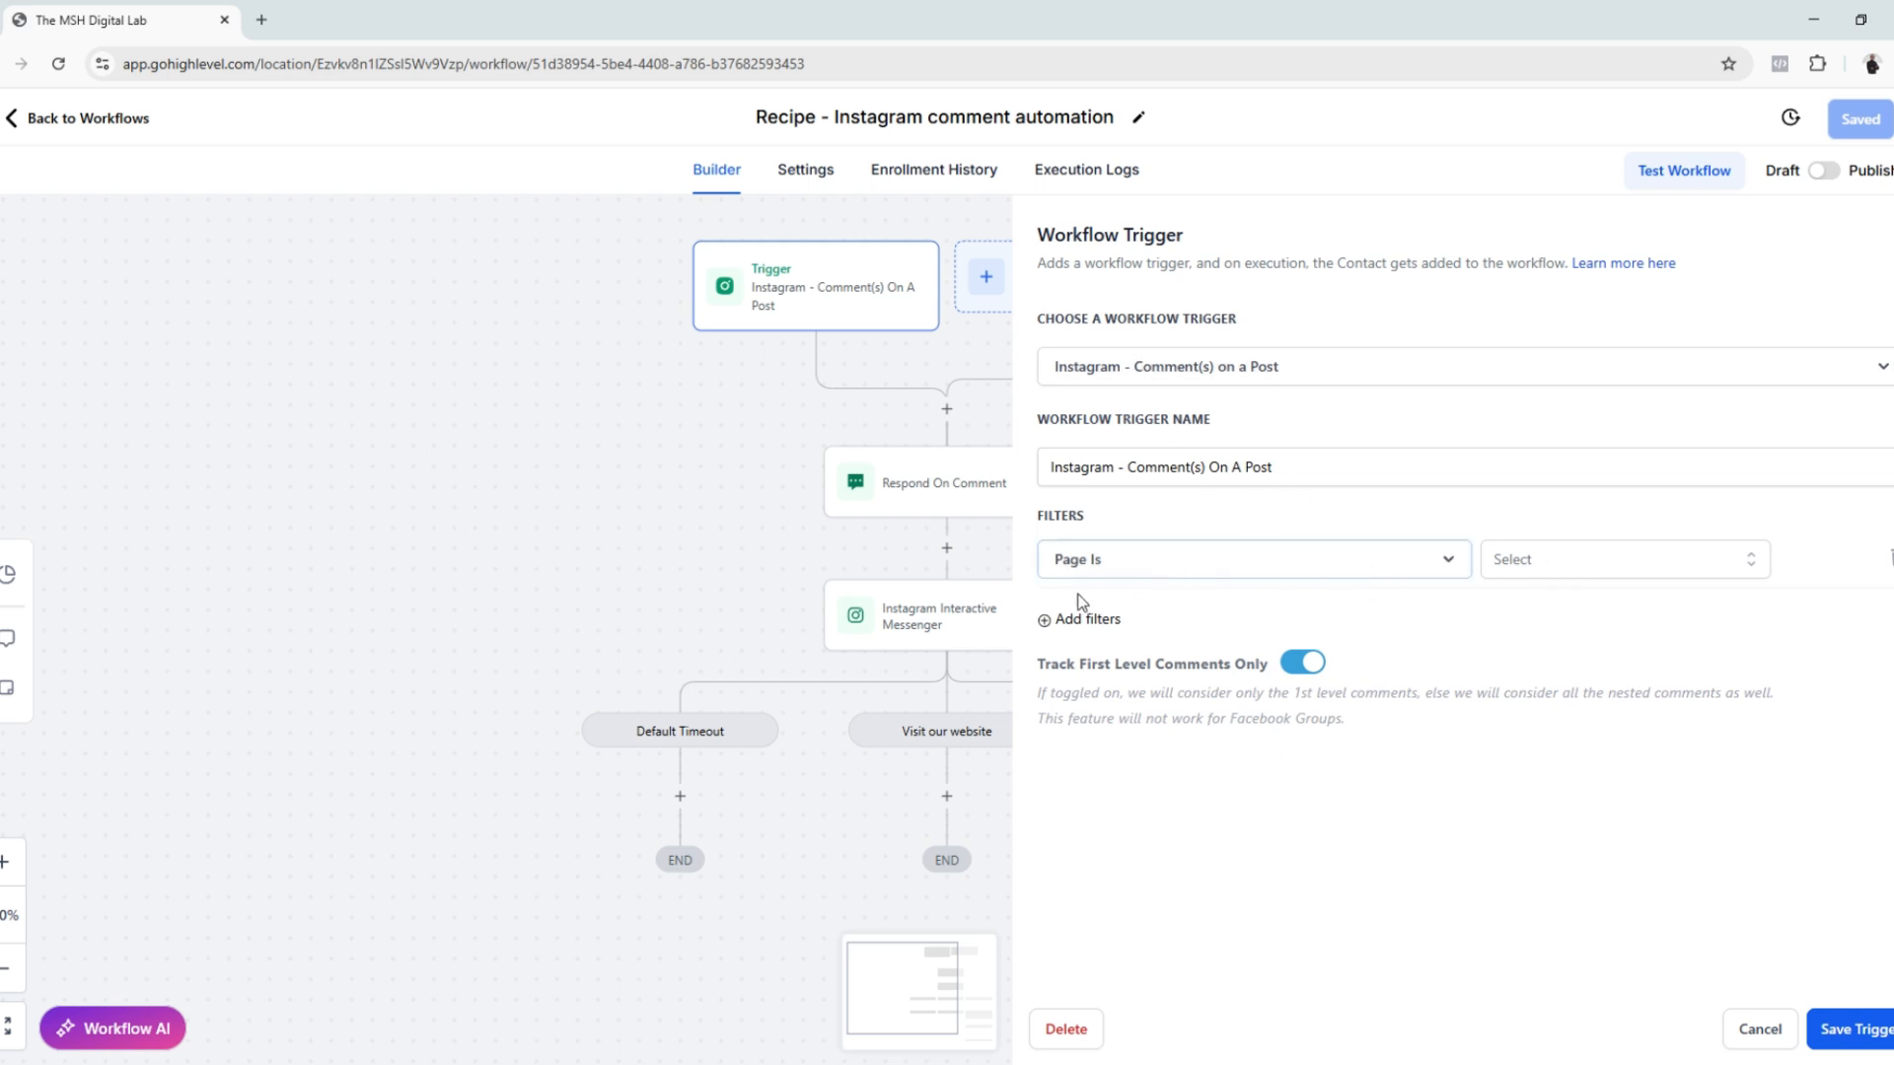
left_click(1636, 559)
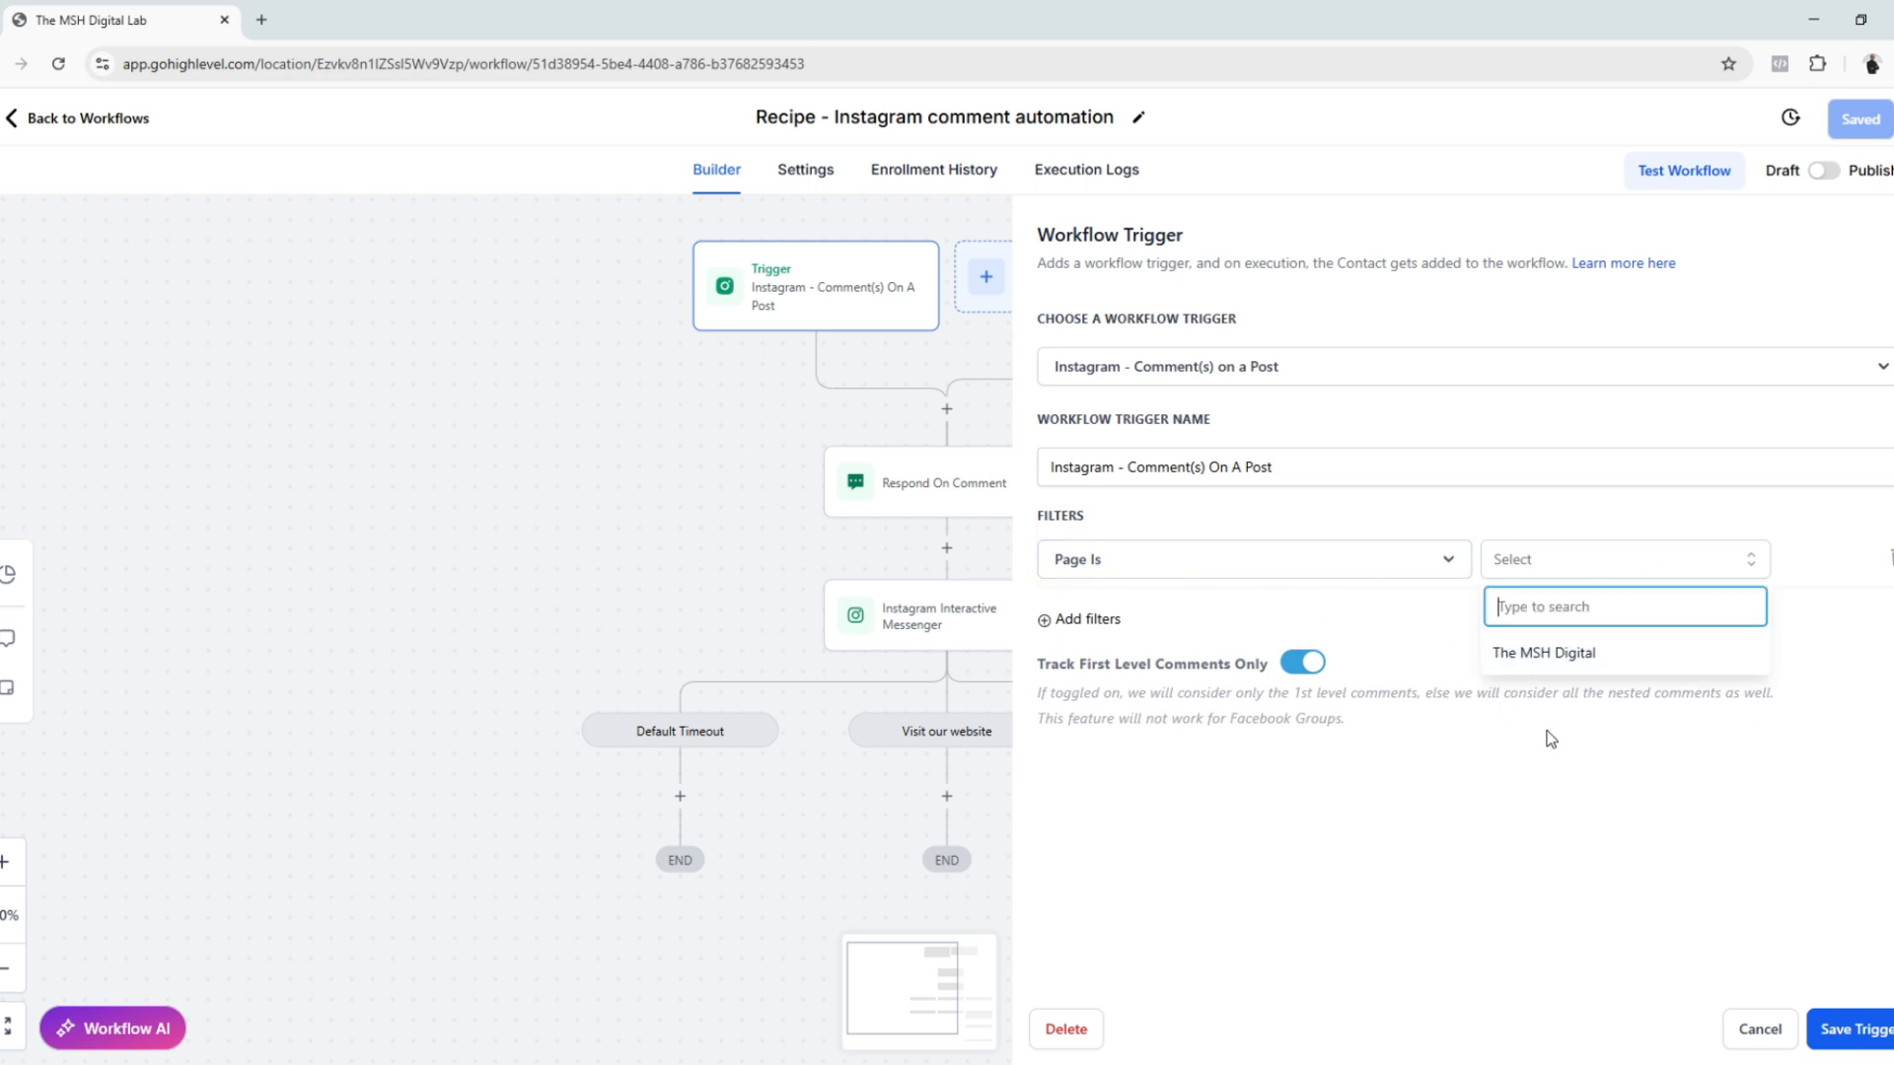
left_click(1553, 653)
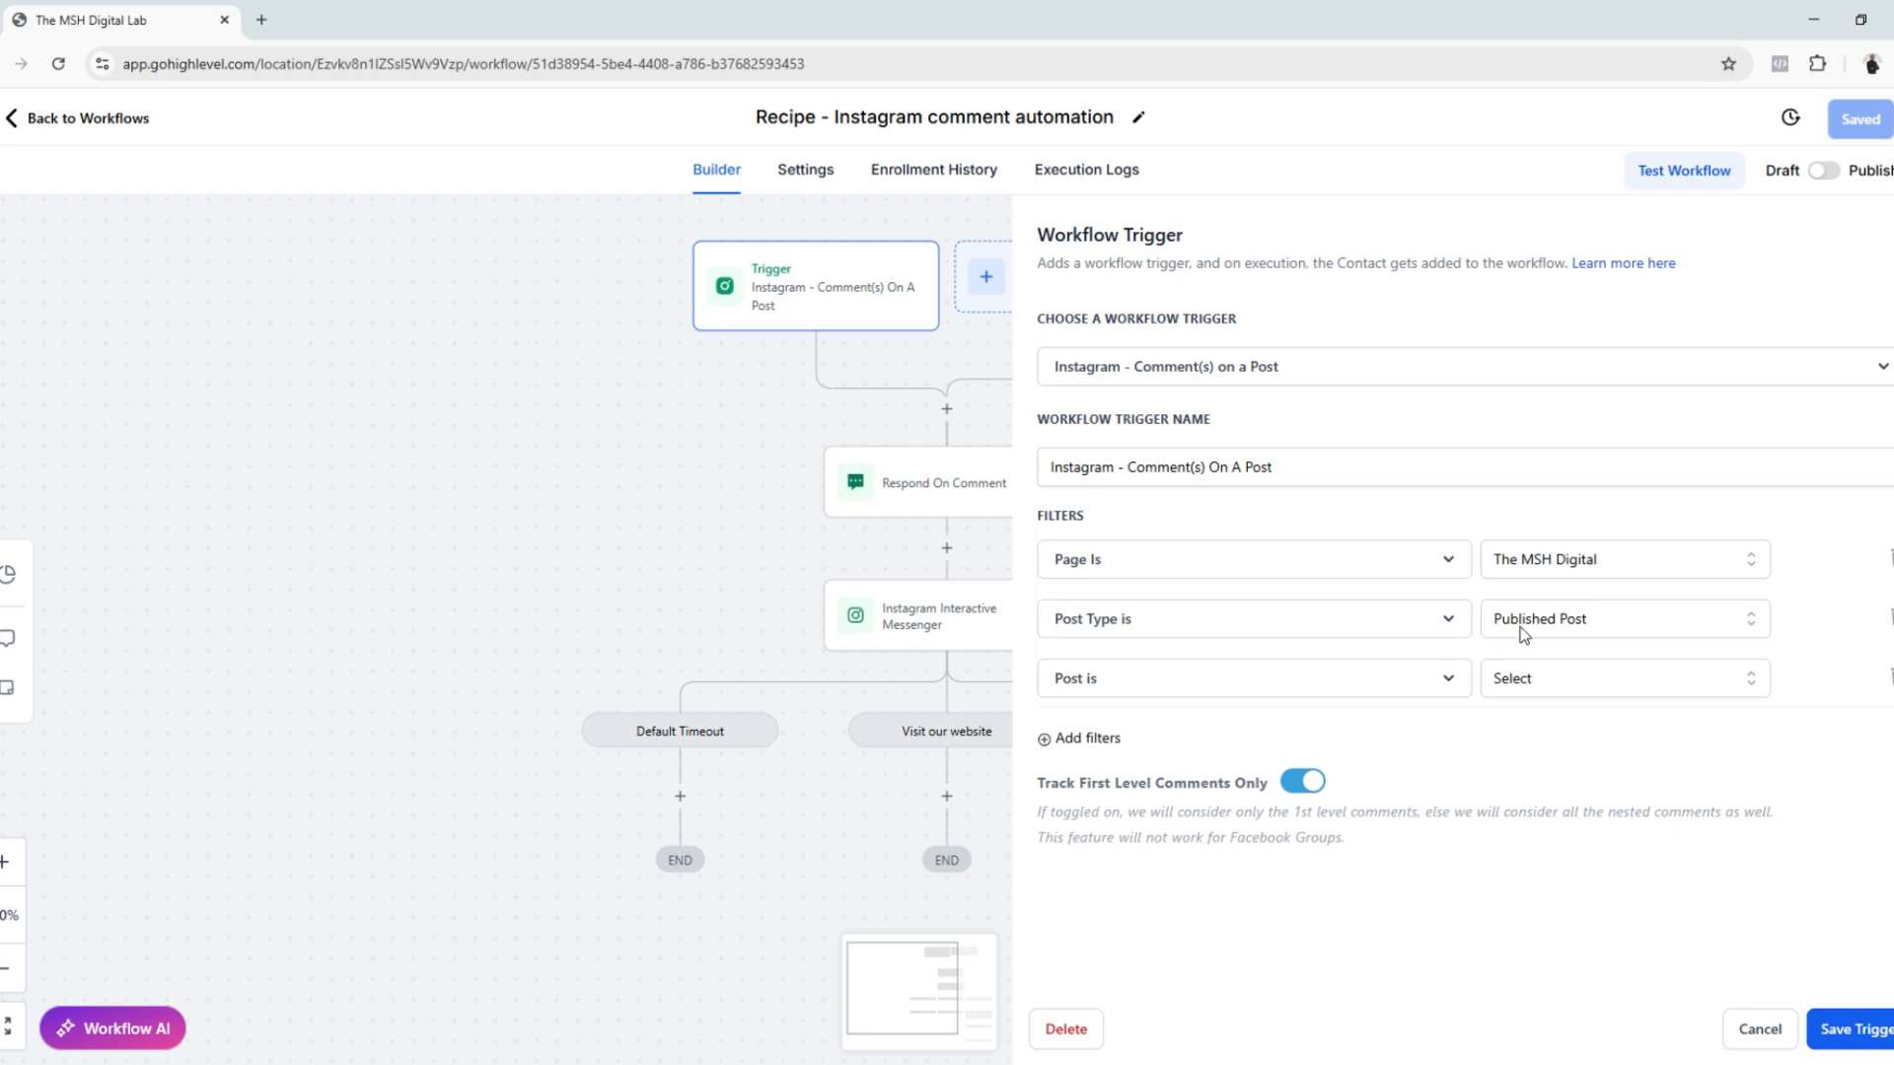
left_click(1566, 686)
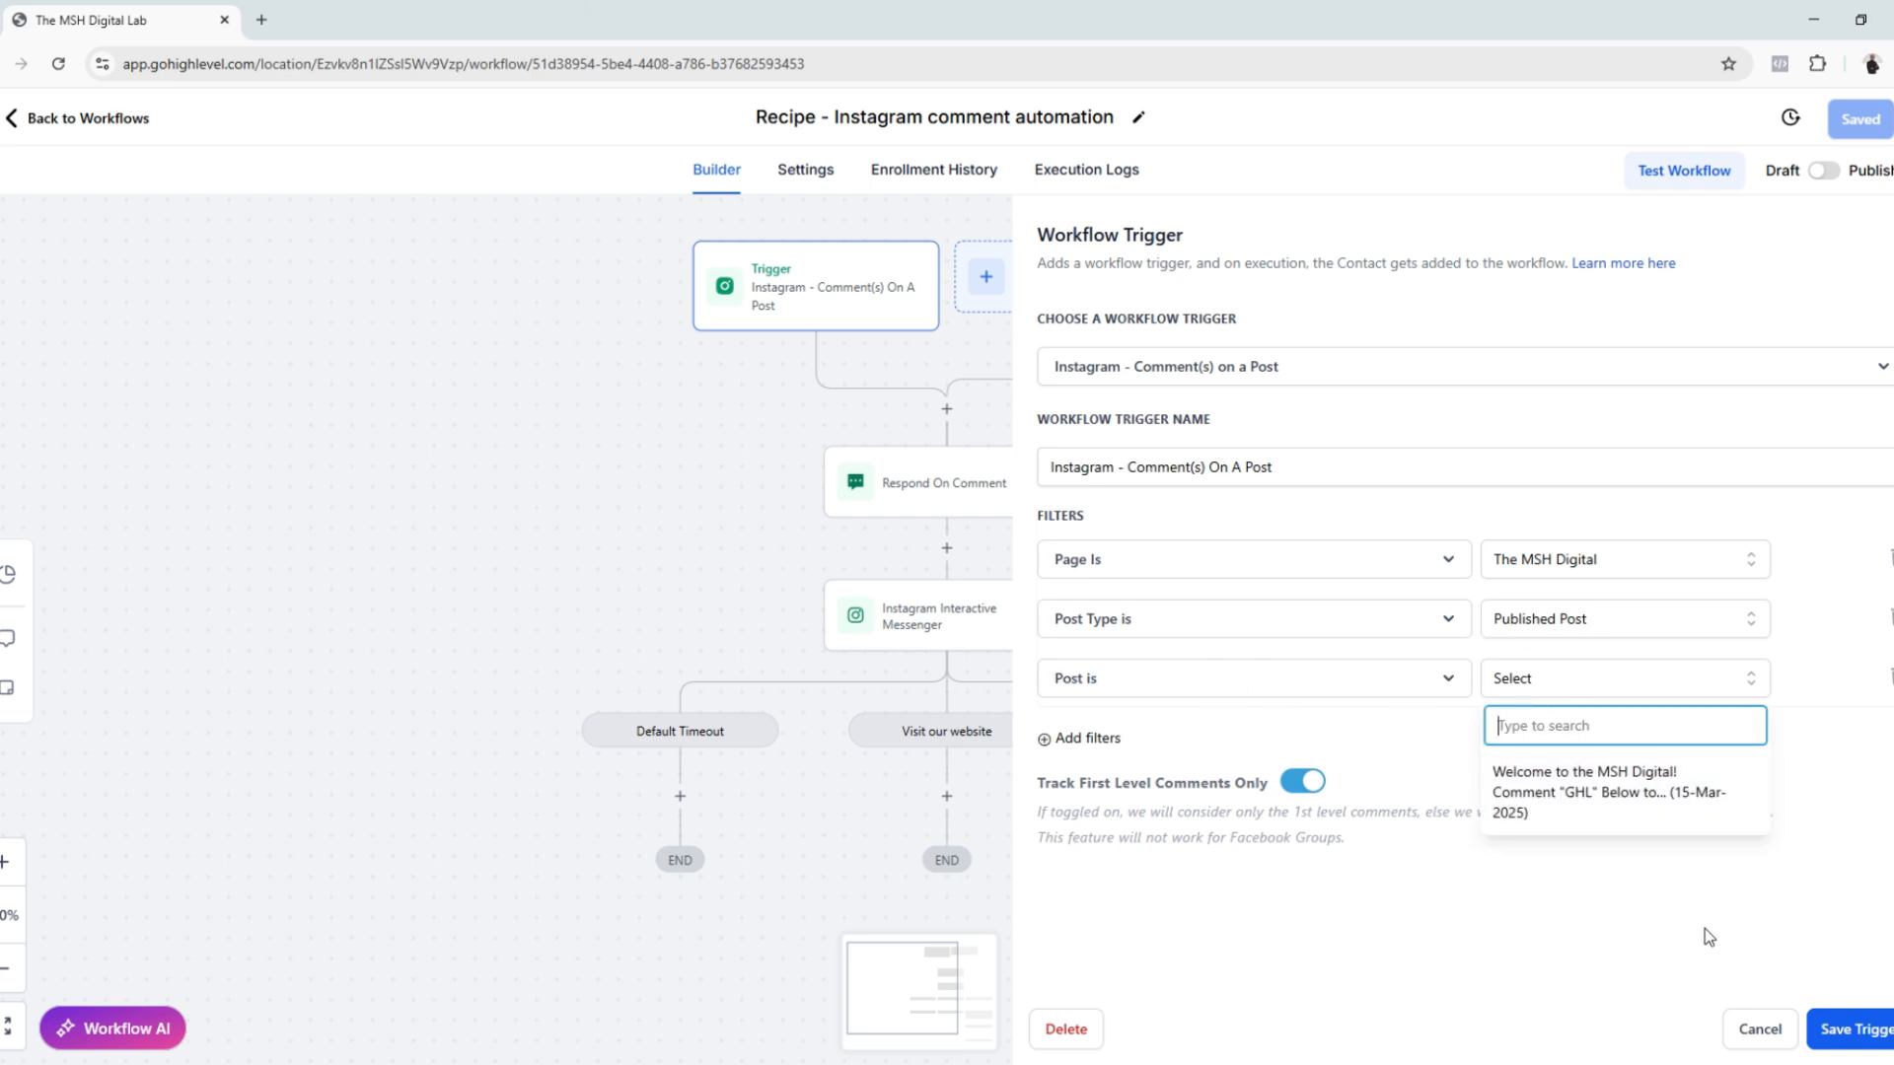
left_click(1601, 813)
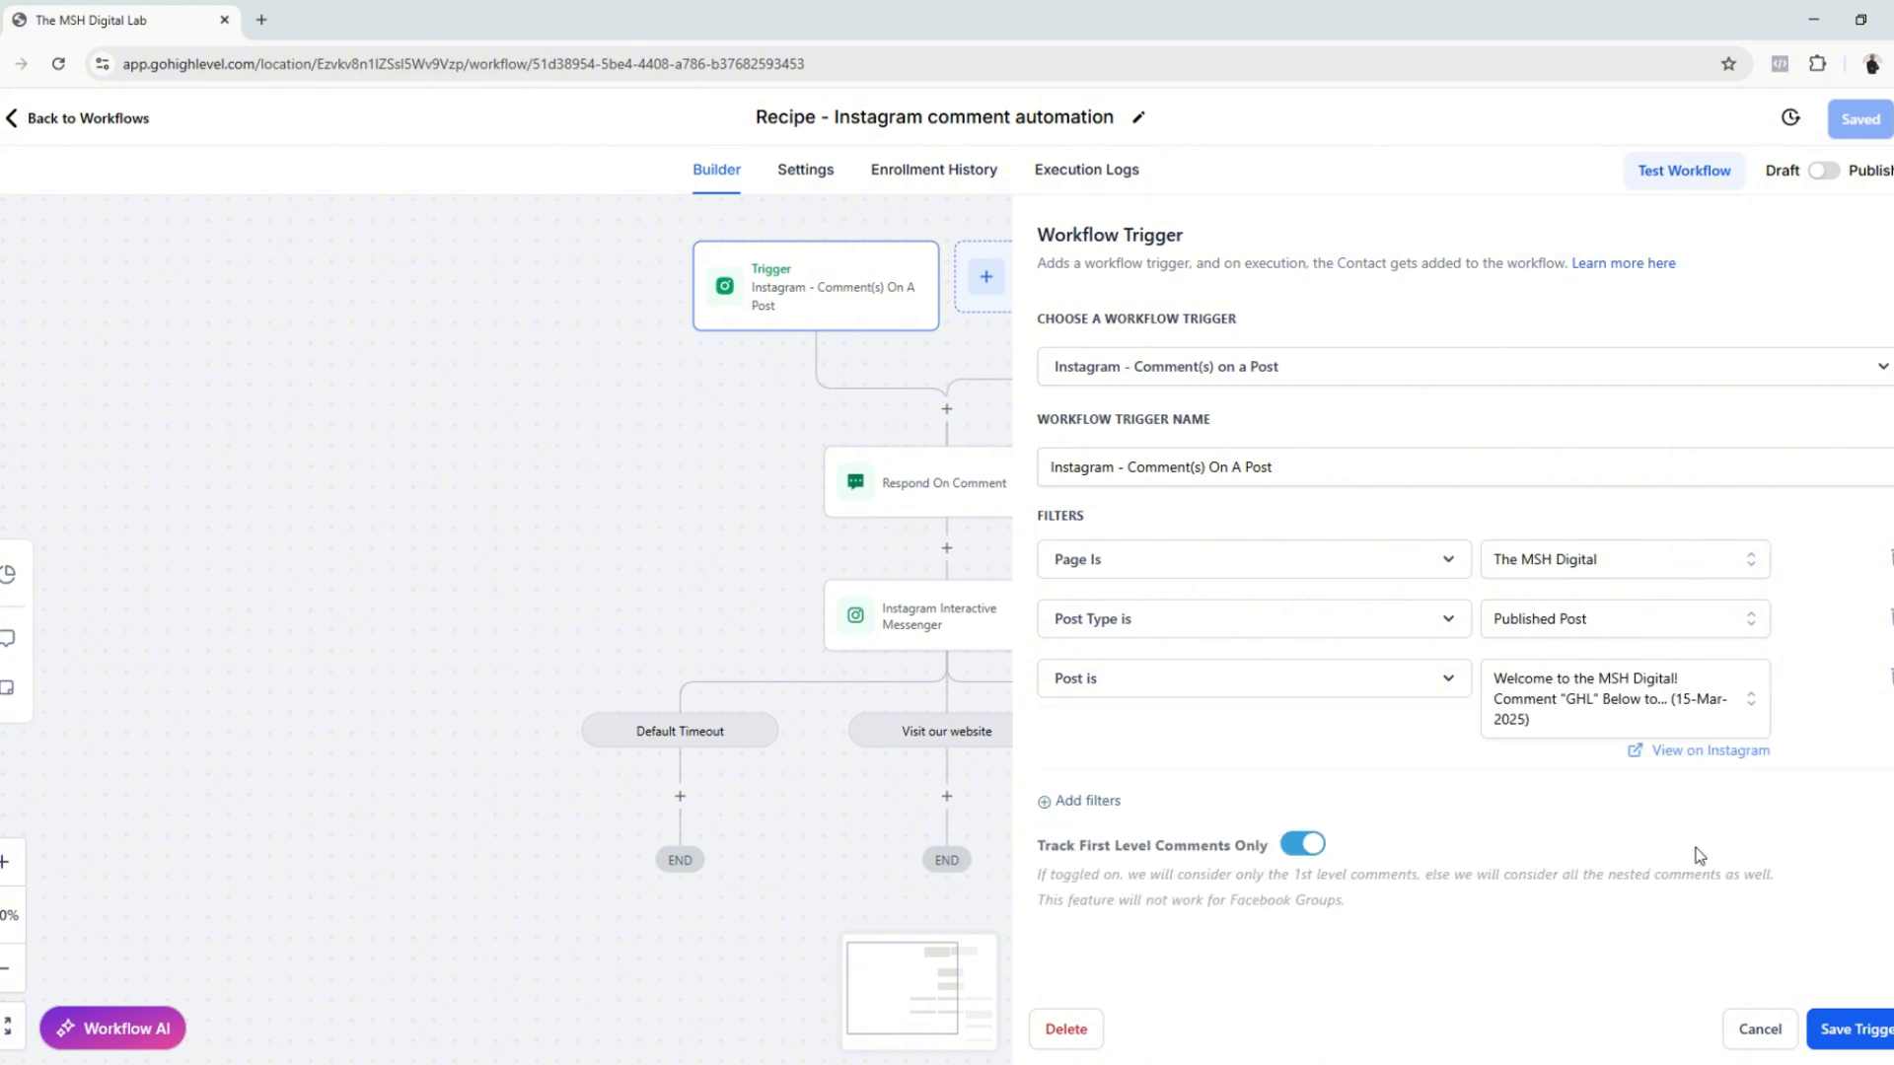
left_click(1300, 845)
left_click(1850, 1029)
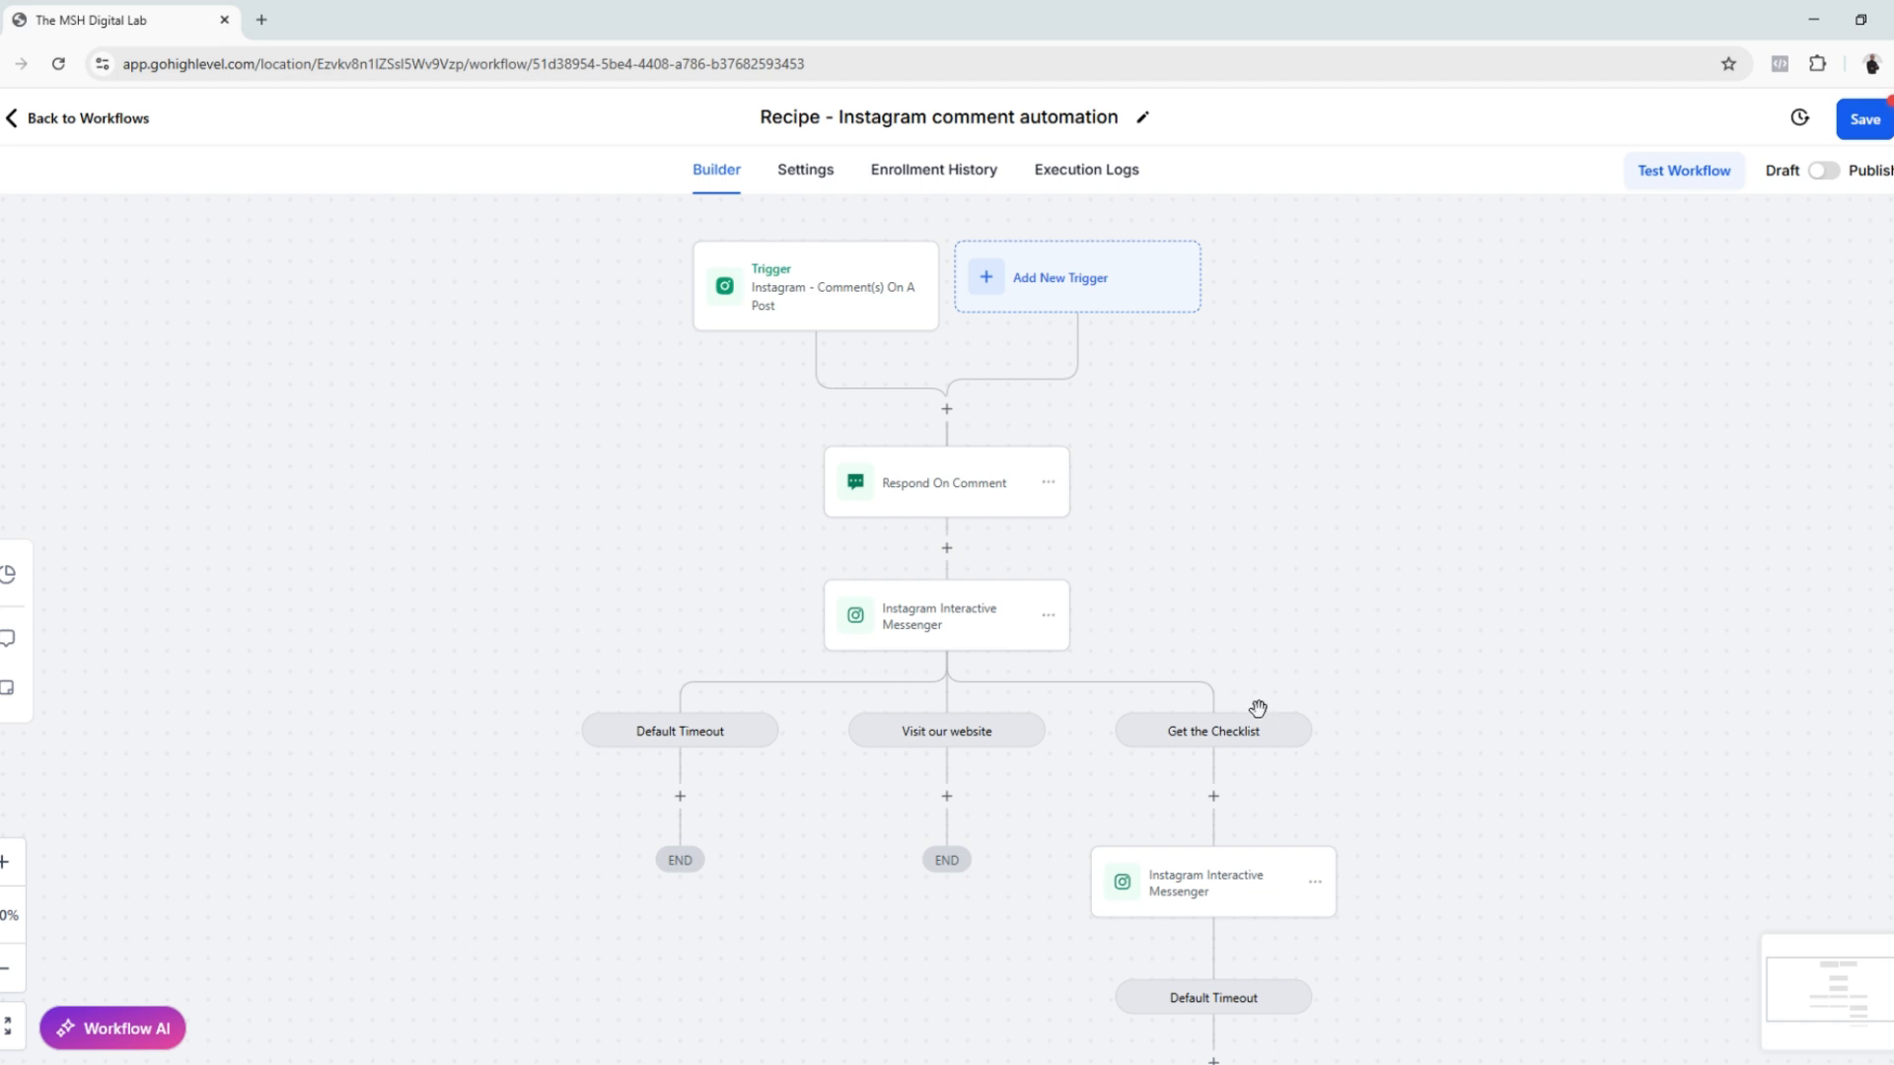
Review the Respond On Comment action's replies and save the action
left_click(956, 491)
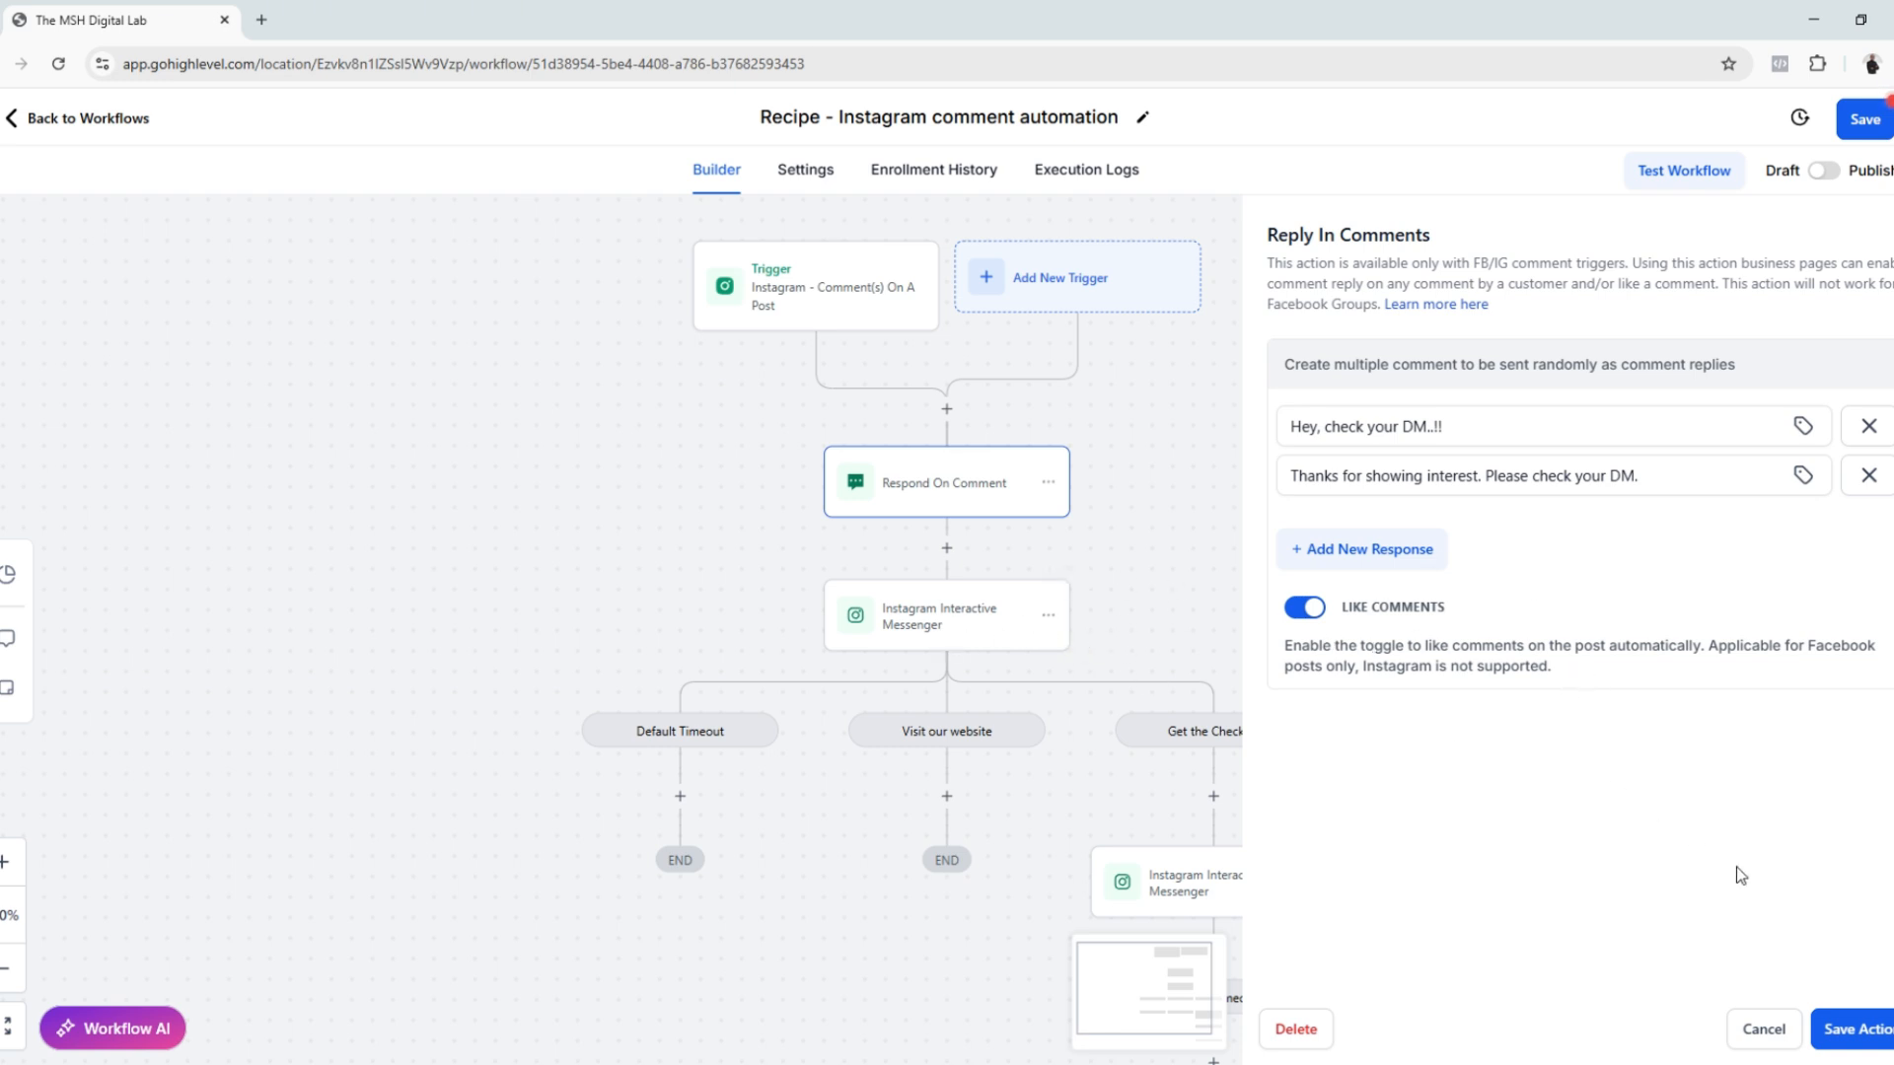
left_click(1872, 1029)
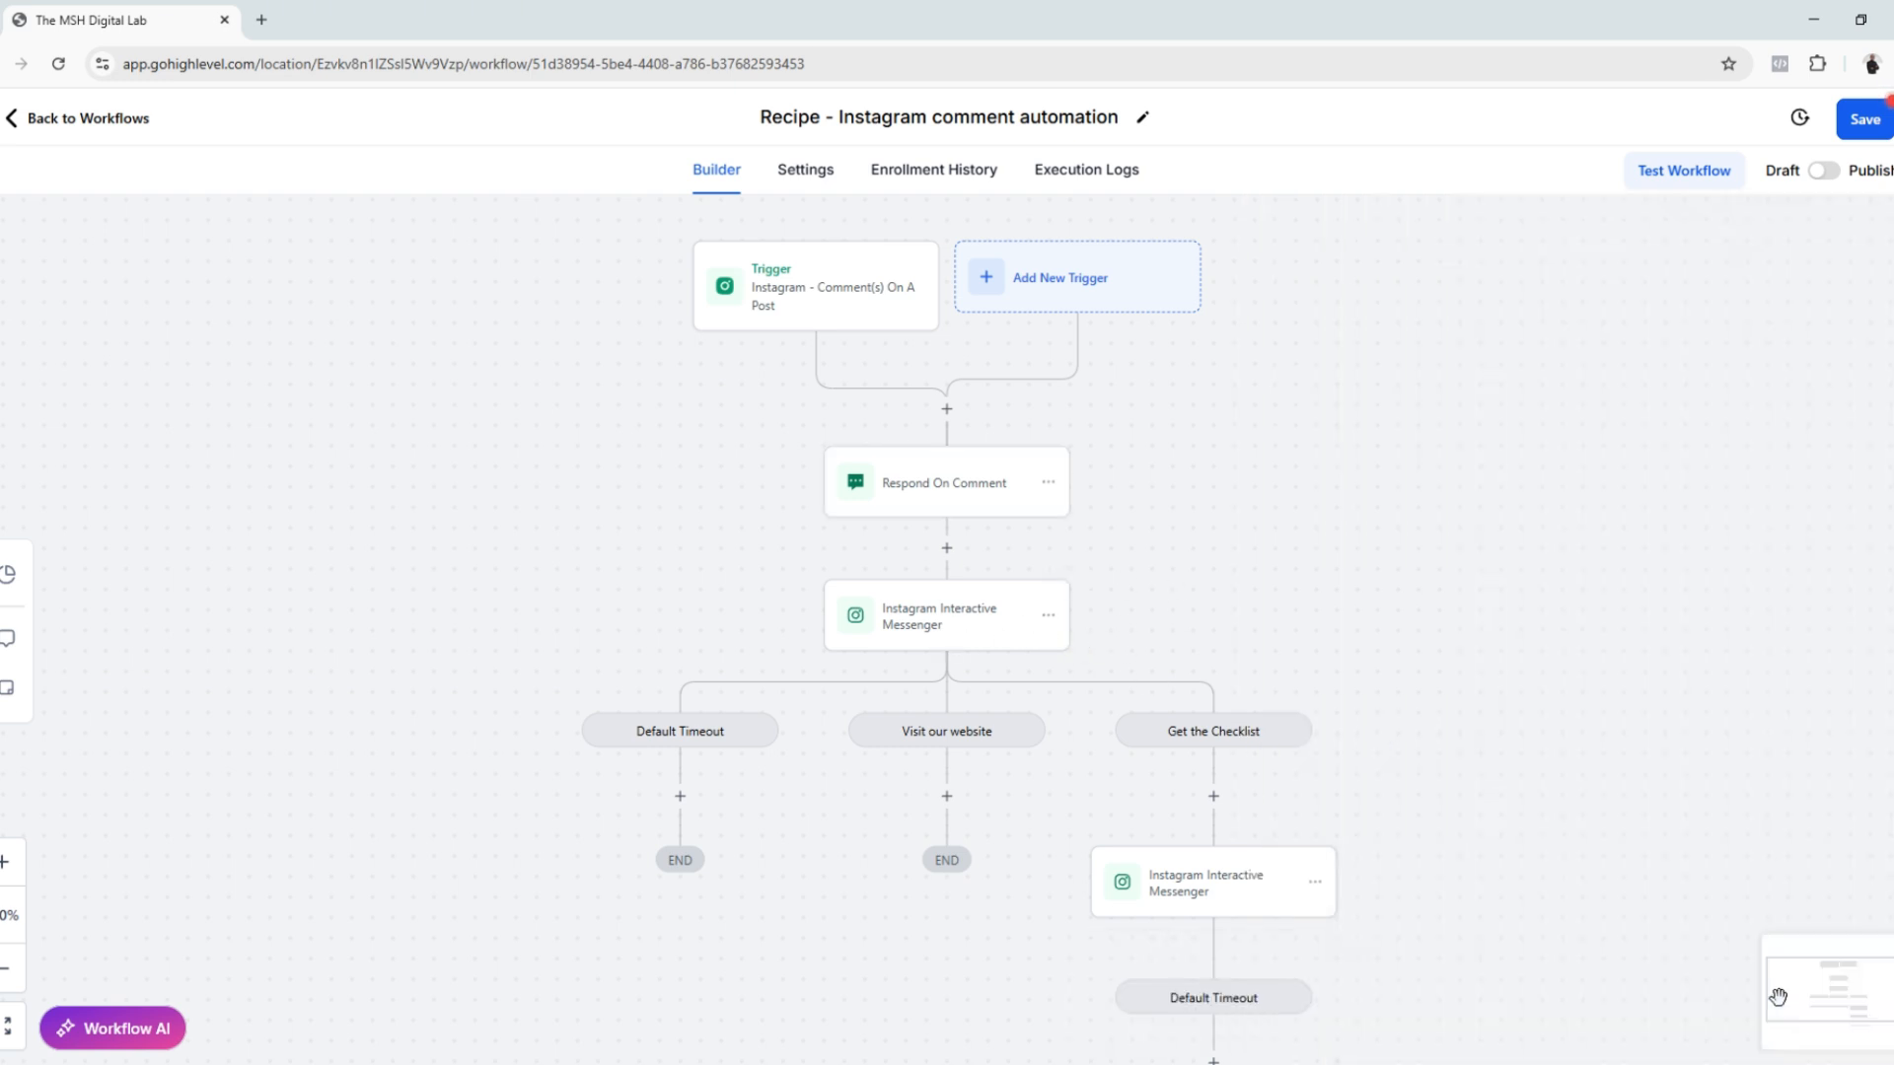
Rewrite the first Instagram Interactive Messenger message to welcome social media marketing beginners and offer the free SMM basics Ebook through its Google Drive link
left_click(867, 614)
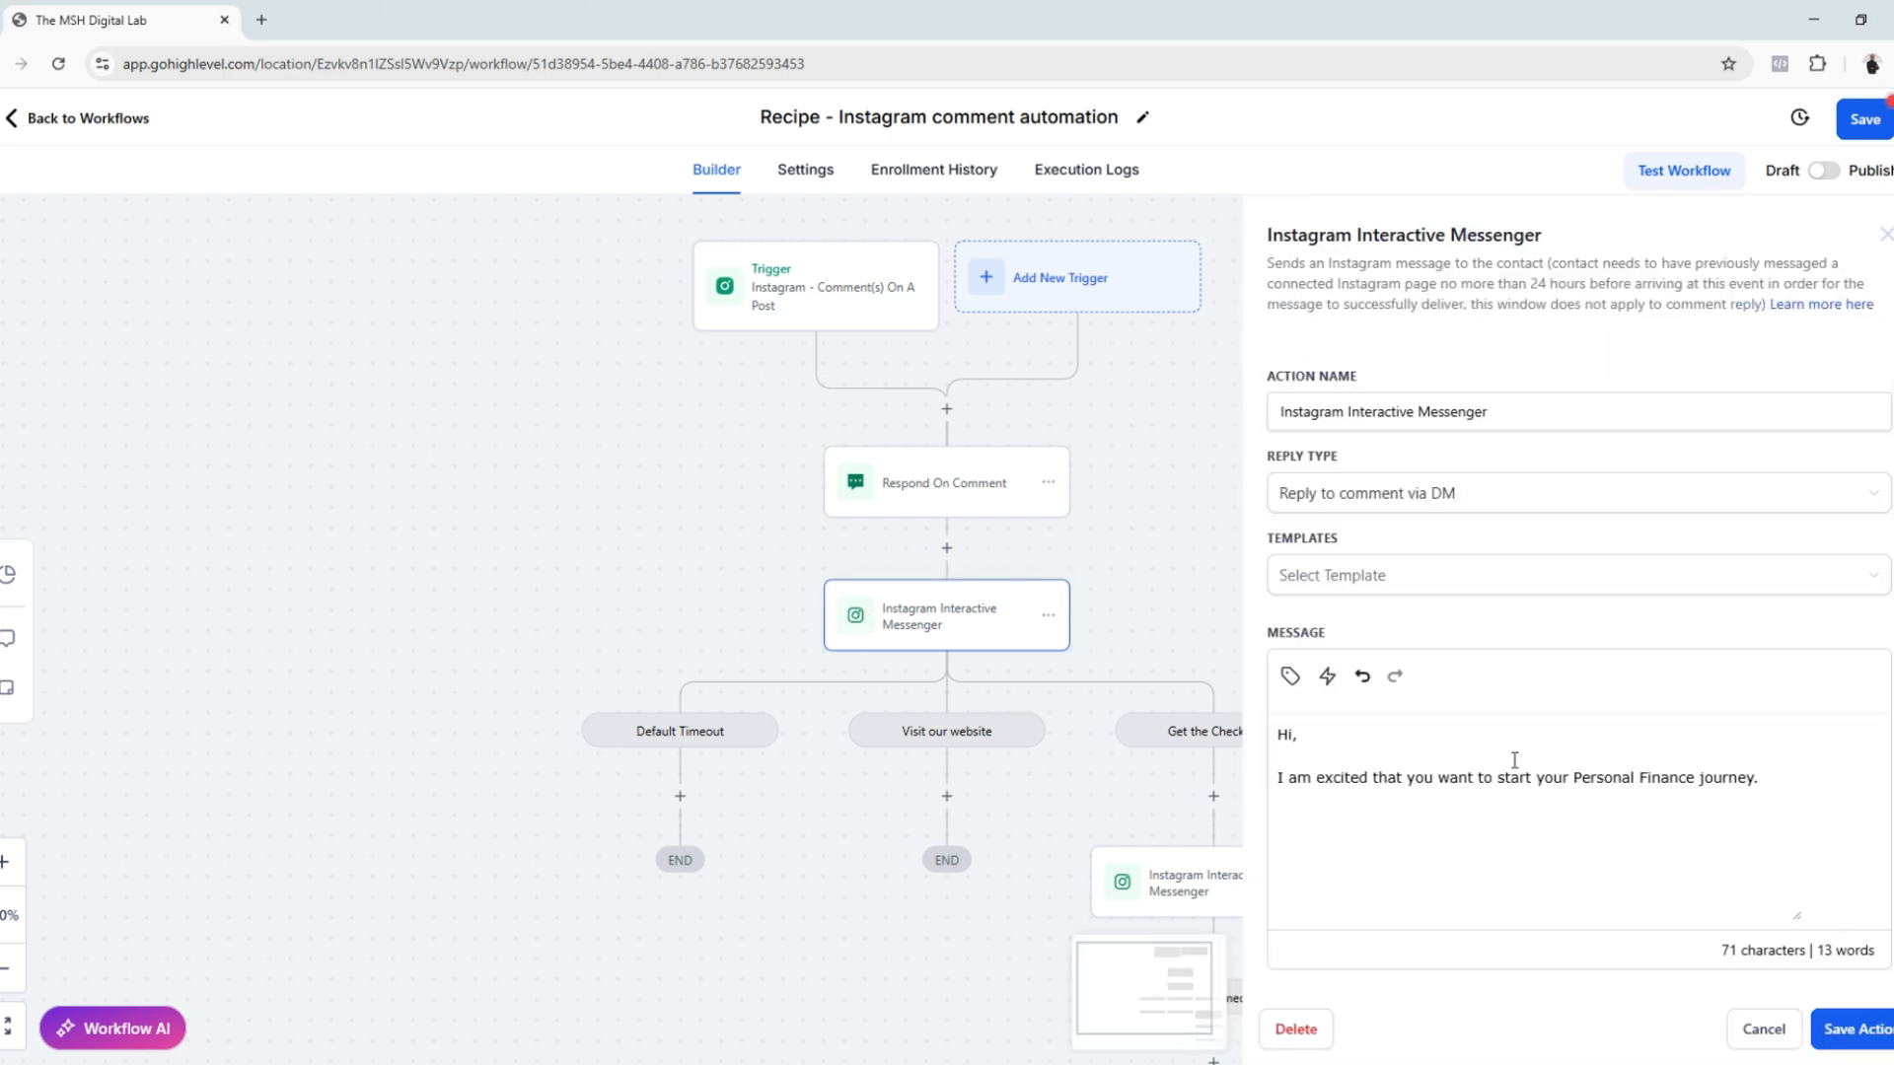
left_click_drag(1853, 781, 1277, 734)
left_click(1729, 780)
left_click_drag(1797, 793, 1552, 779)
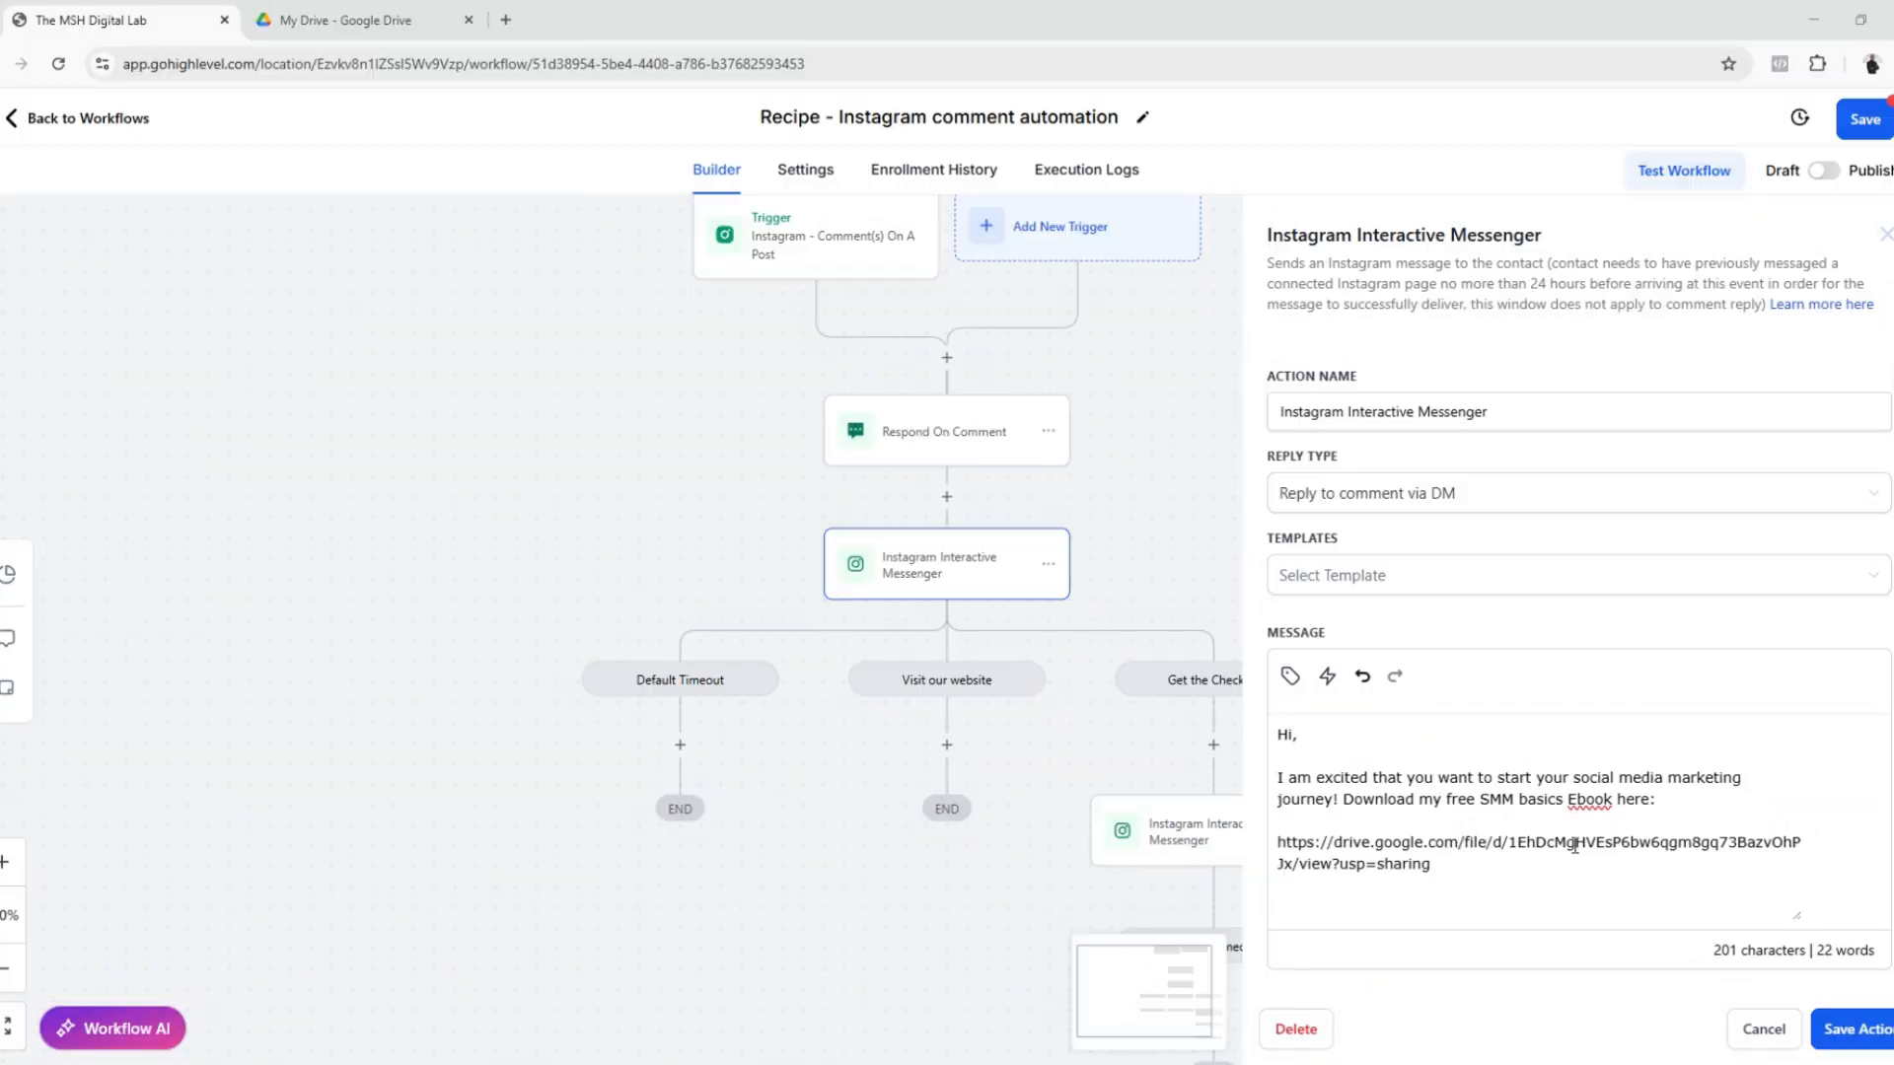
scroll(1578, 858, "down", 2)
left_click_drag(1298, 555, 1275, 632)
left_click(1529, 696)
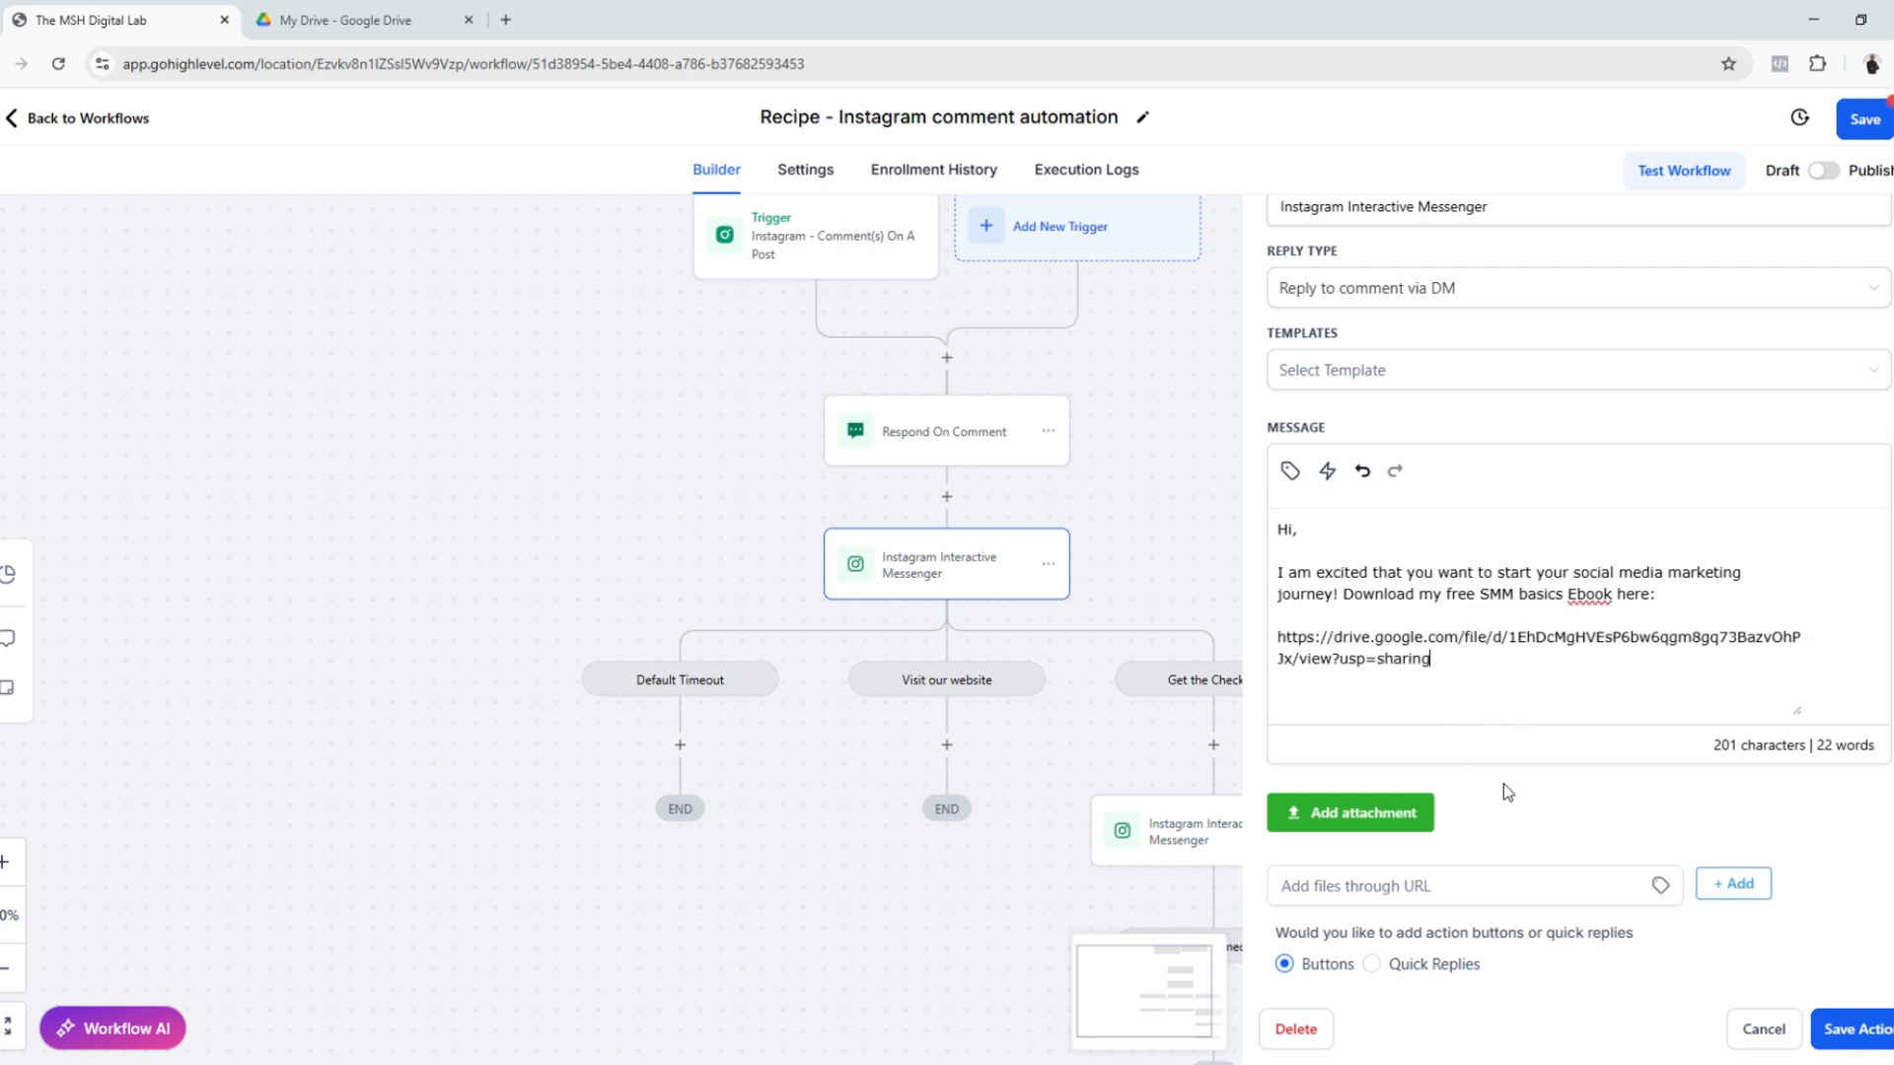
Remove the "Visit our website" and "Get the Checklist" buttons from the Instagram Interactive Messenger action
scroll(1503, 784, "down", 5)
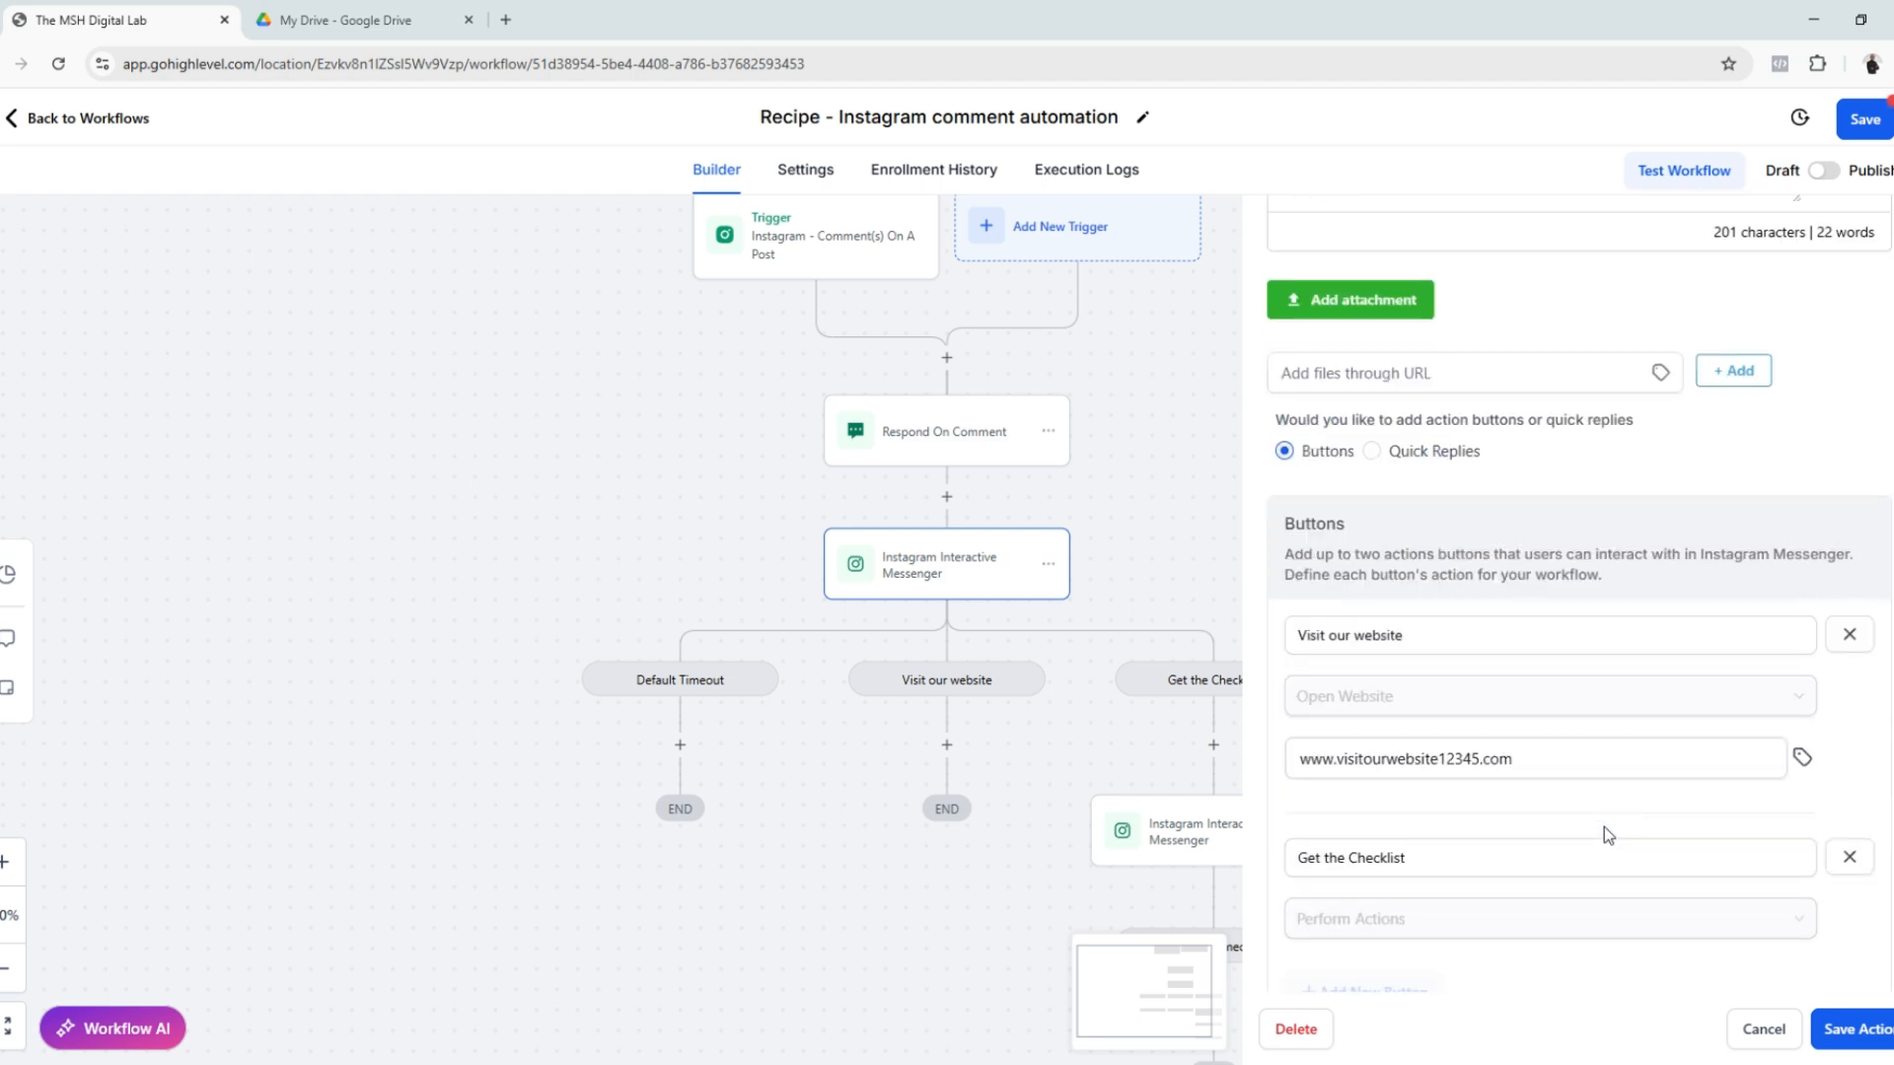
scroll(1604, 828, "down", 2)
scroll(1570, 858, "up", 5)
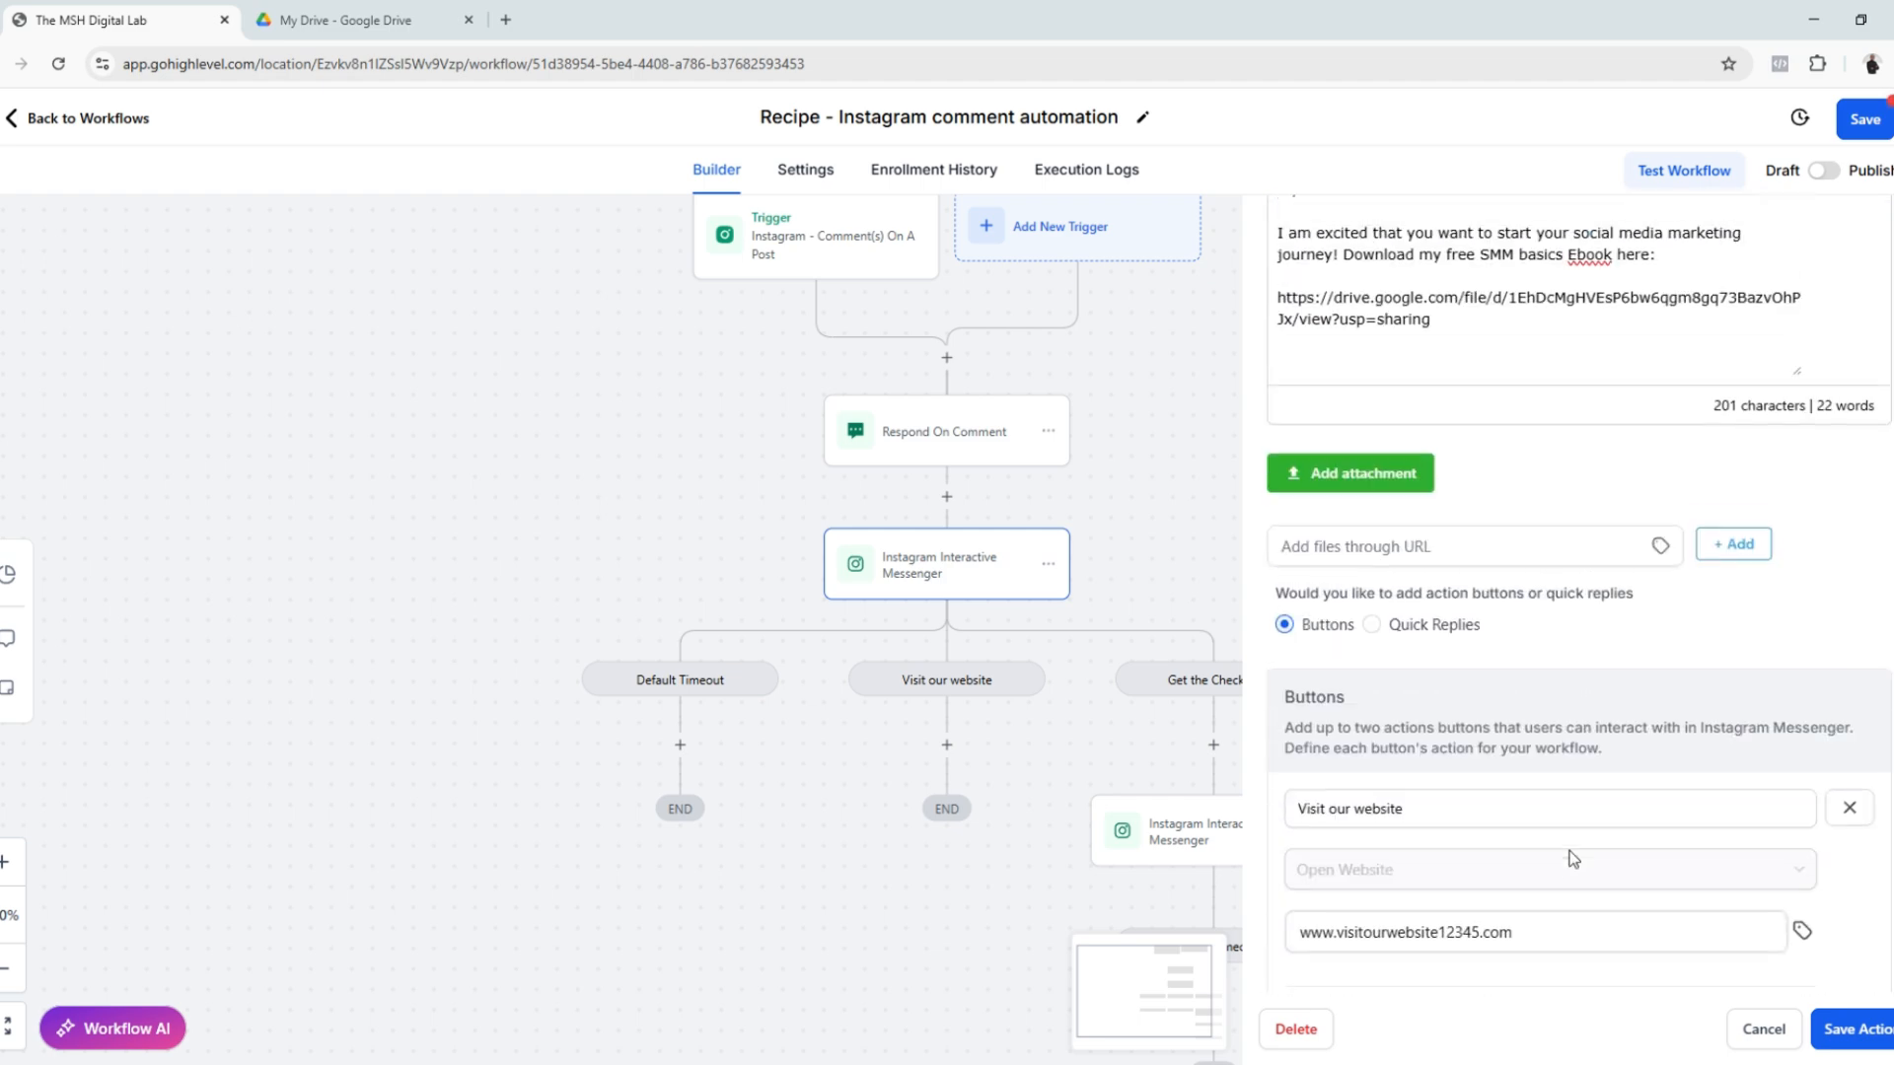
scroll(1420, 799, "down", 3)
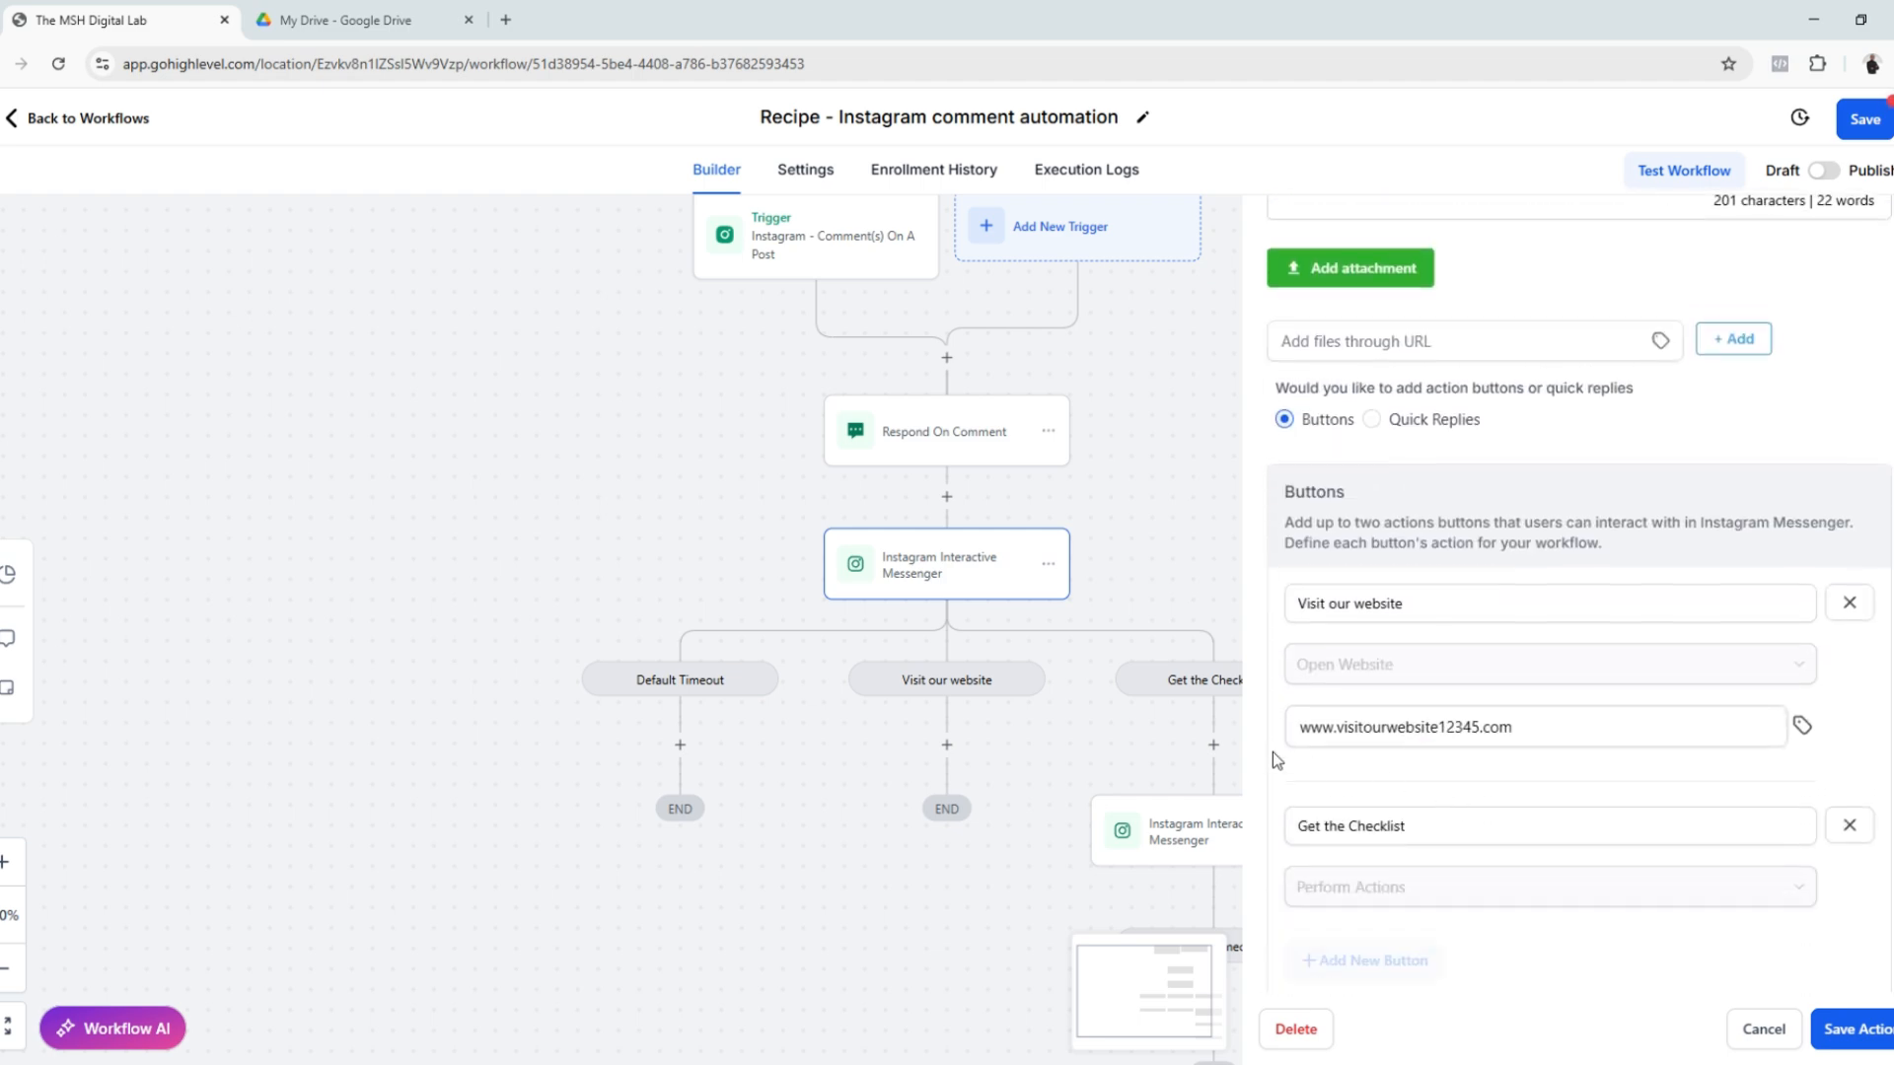
left_click(1849, 603)
left_click(1165, 658)
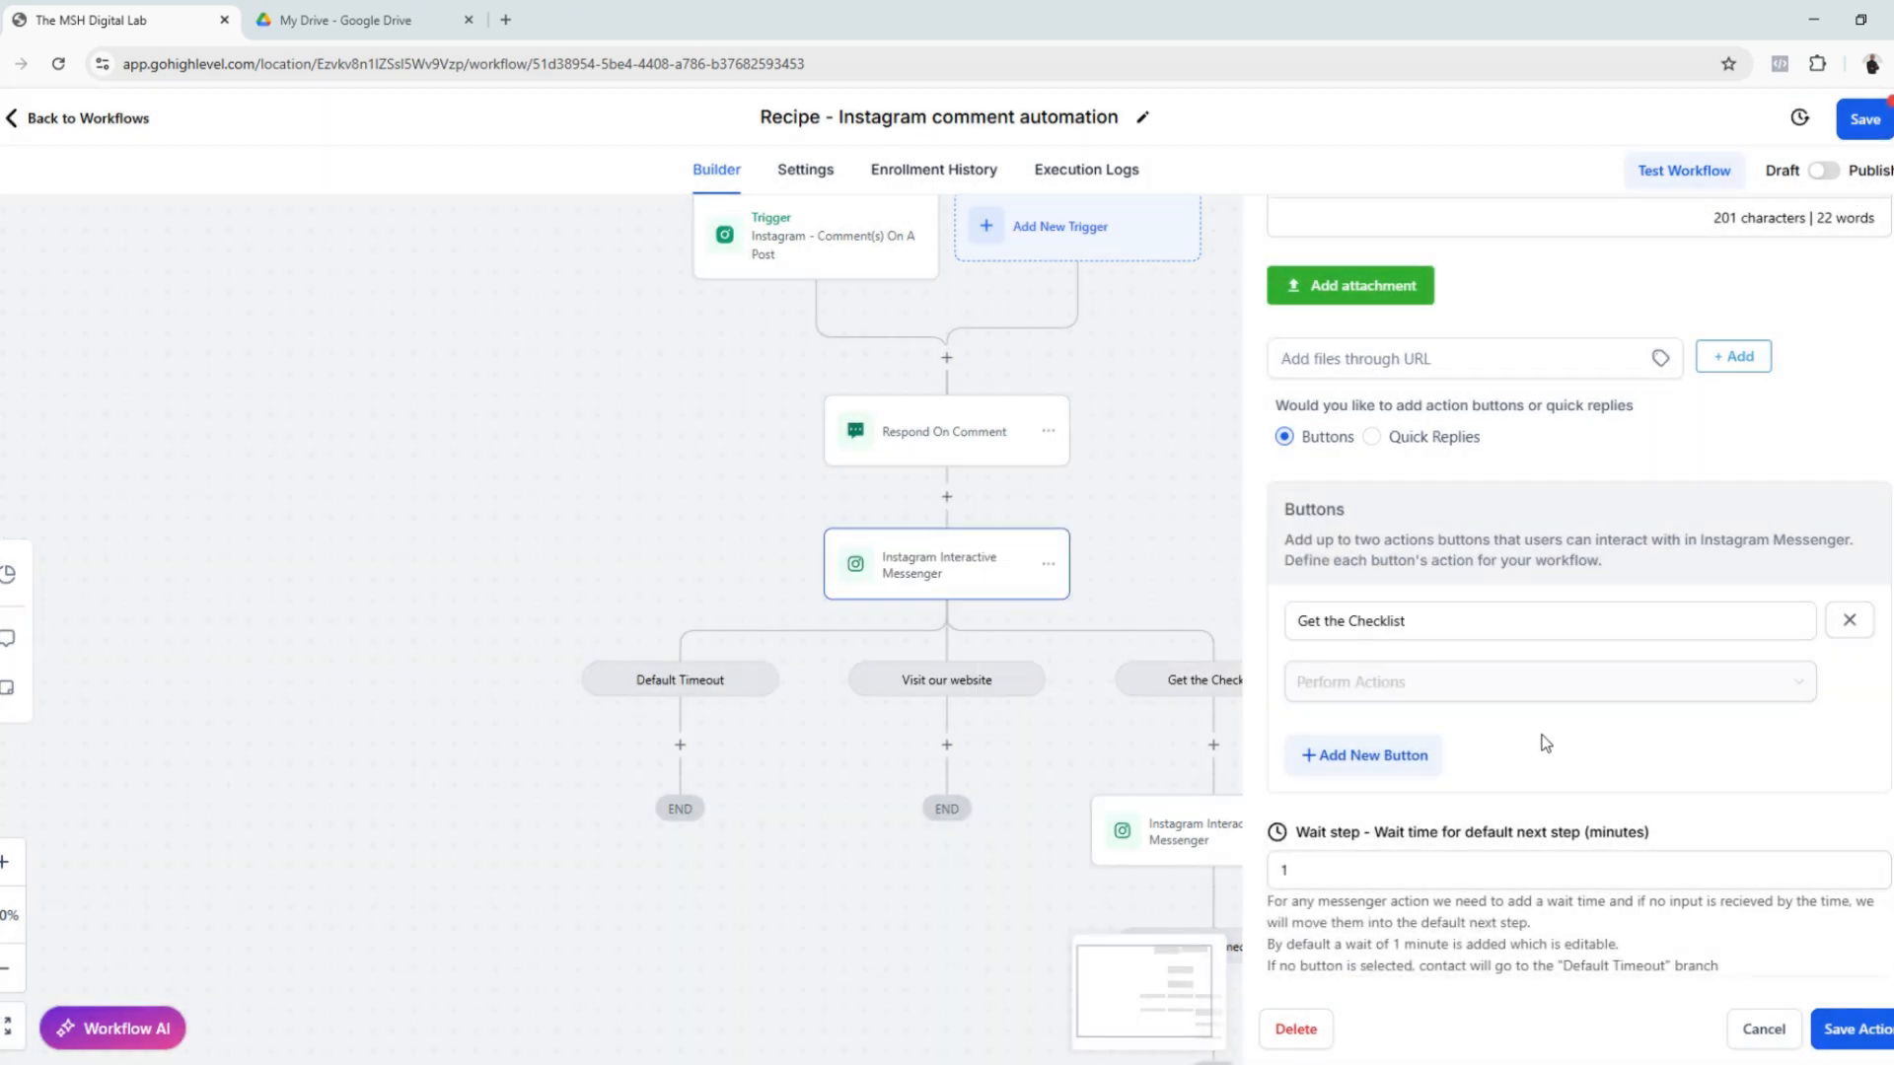
left_click(1849, 618)
left_click(1164, 657)
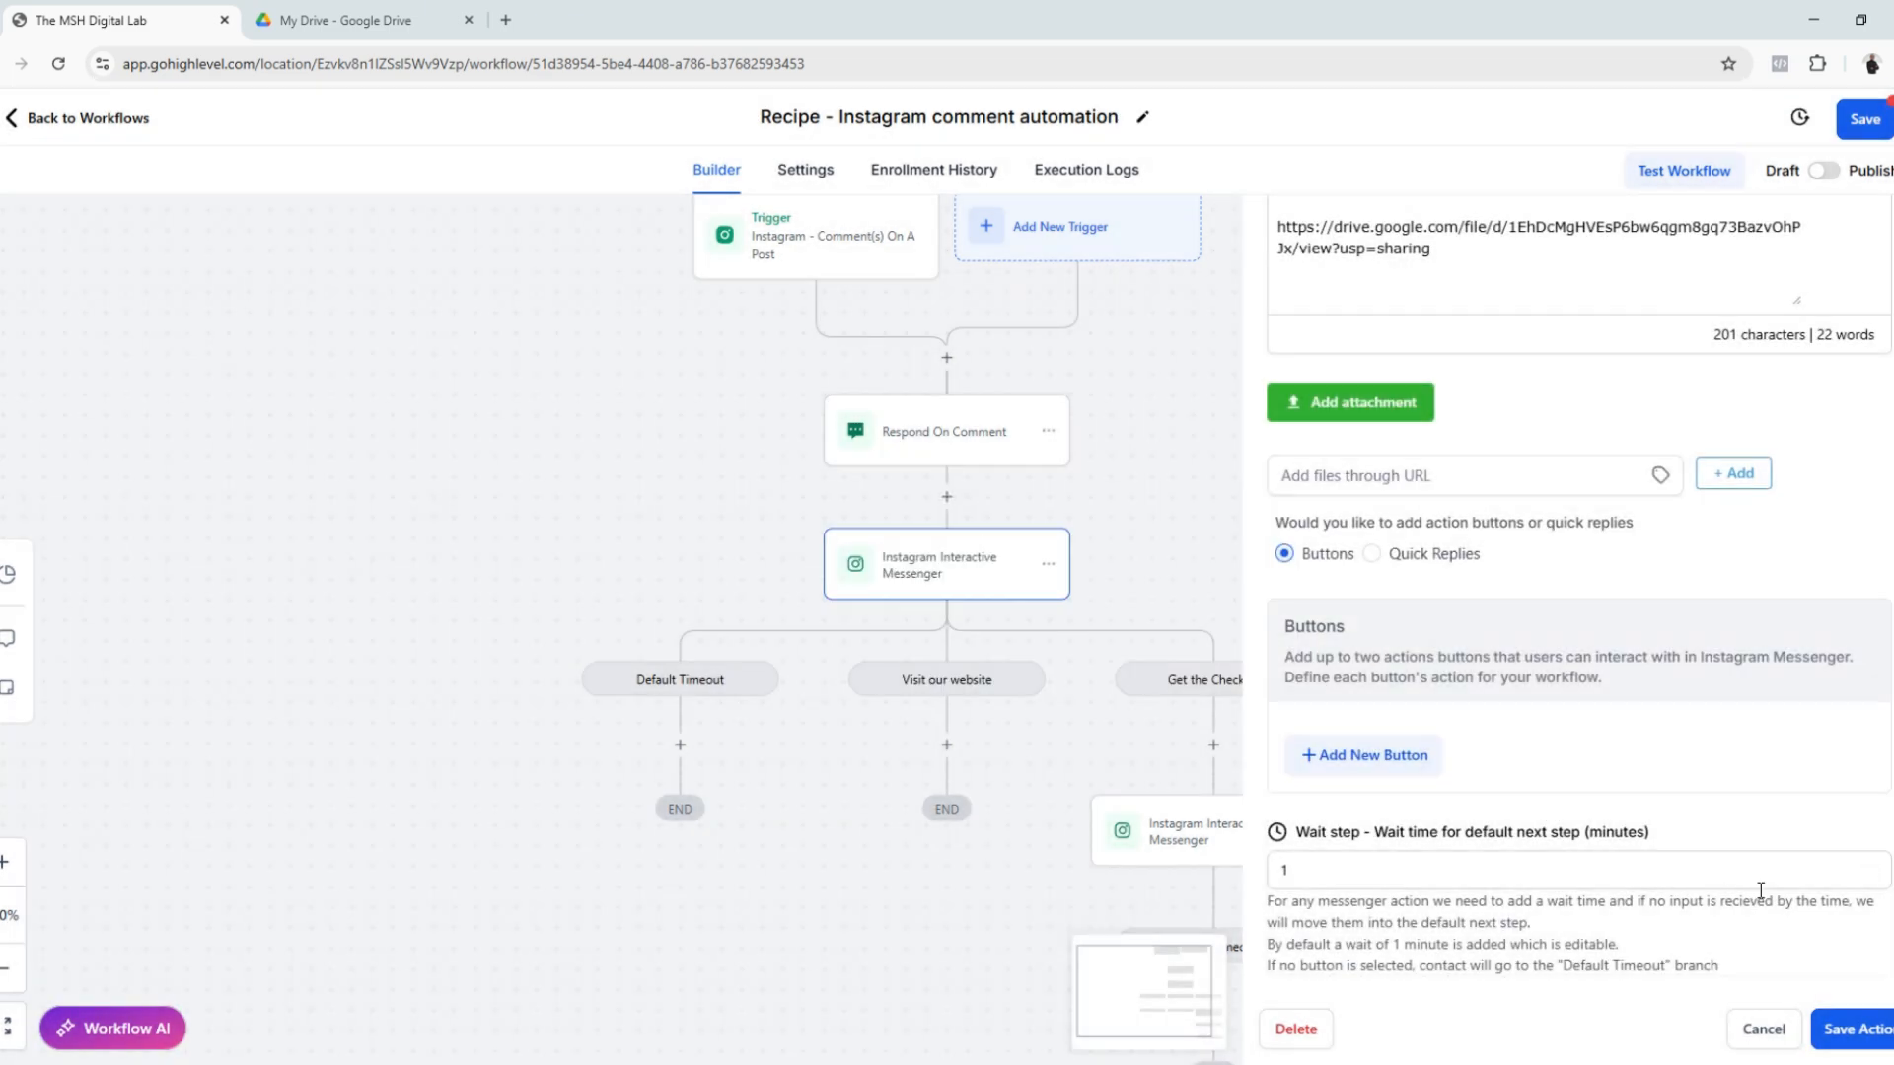
Switch the messenger action from buttons to quick replies and add a quick reply reading "Thank you!"
left_click(1372, 557)
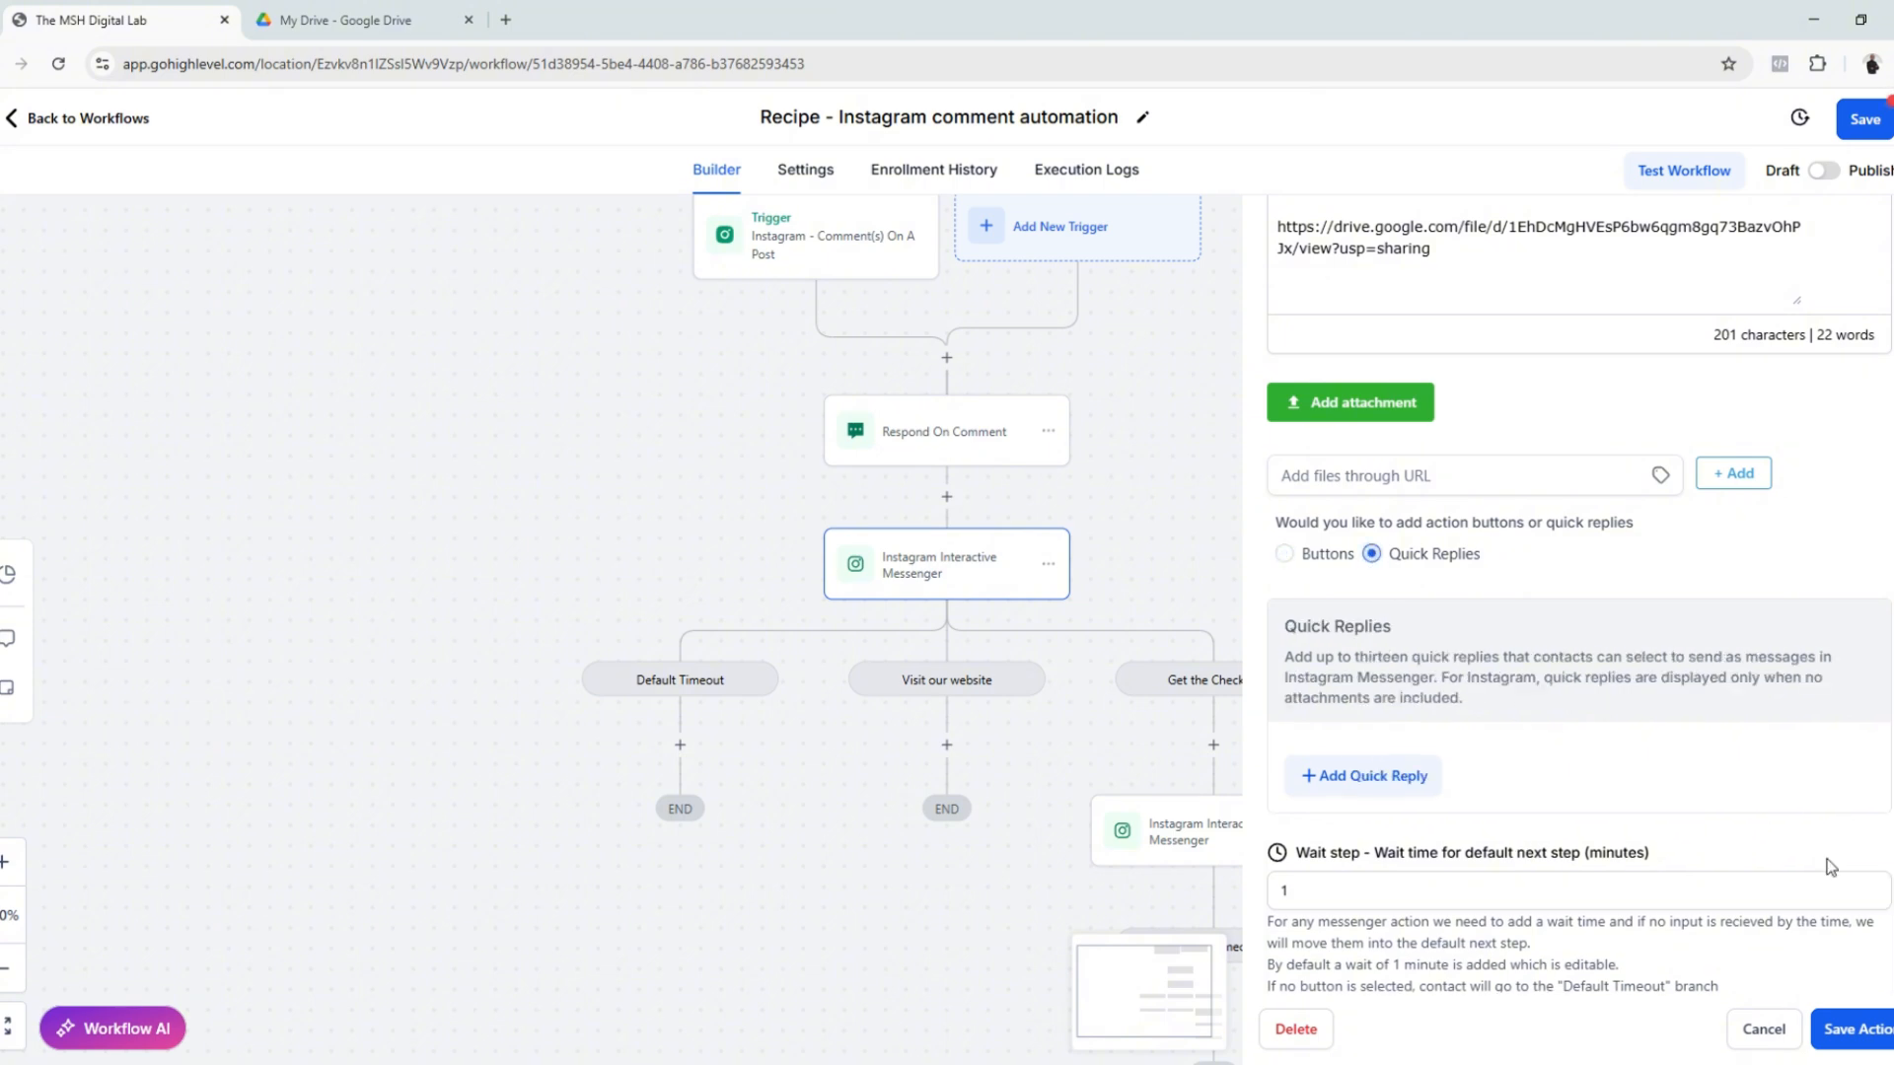
left_click(1327, 775)
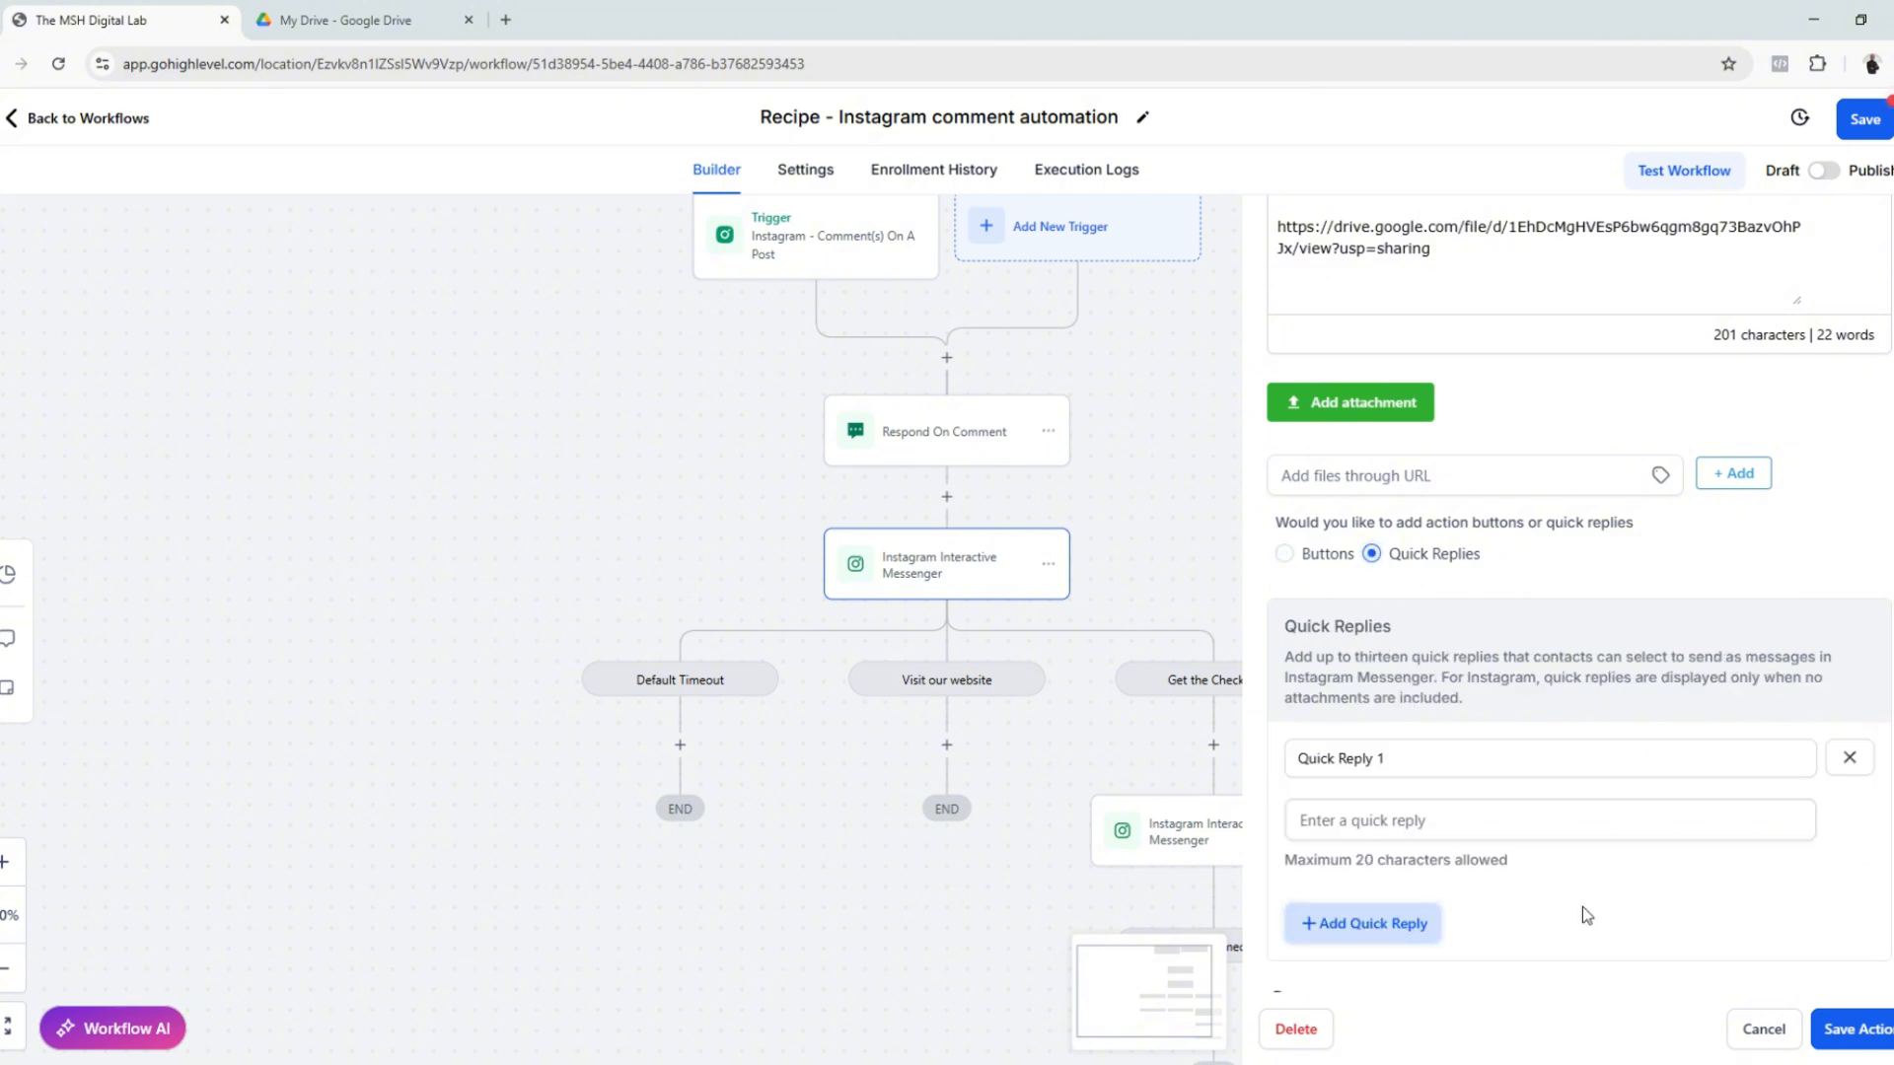
type("Thank you")
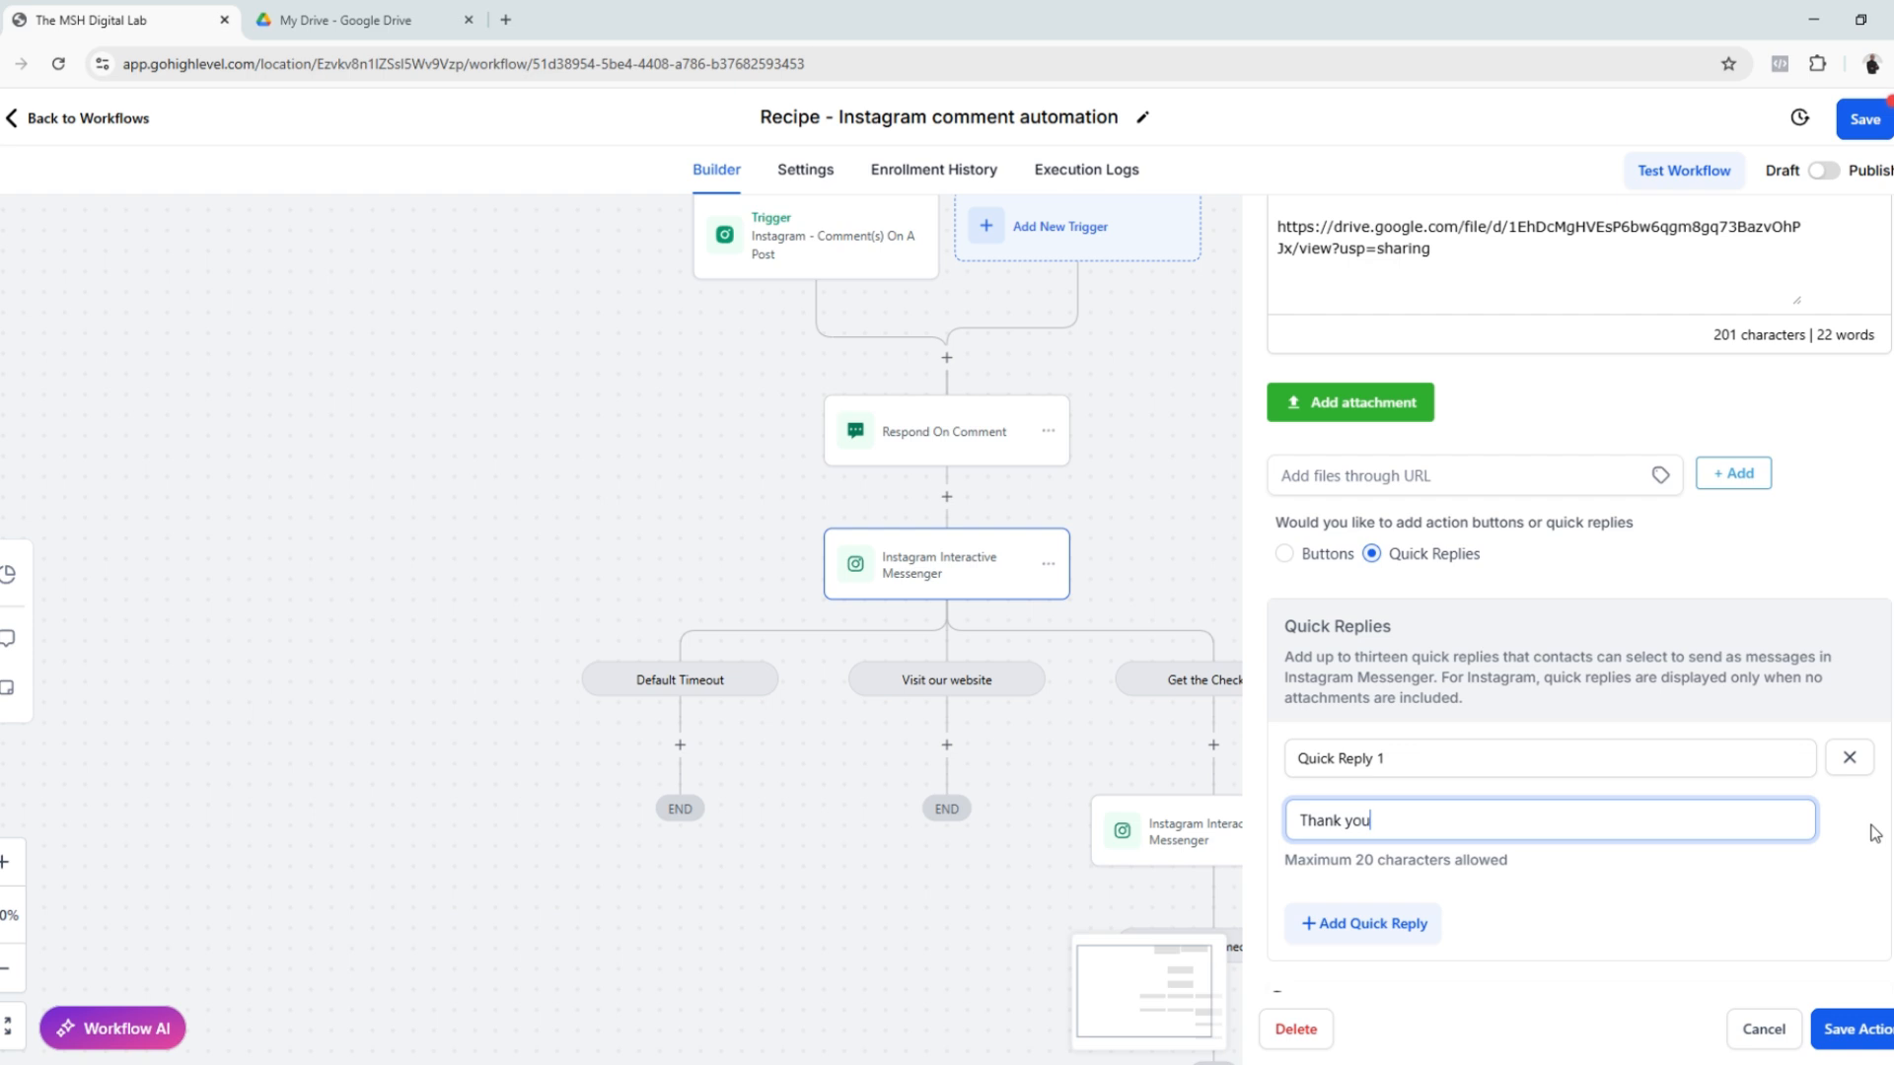
type("!")
Save the messenger action with its 1-minute wait step, and save and publish the Instagram comment automation workflow
scroll(1658, 829, "down", 2)
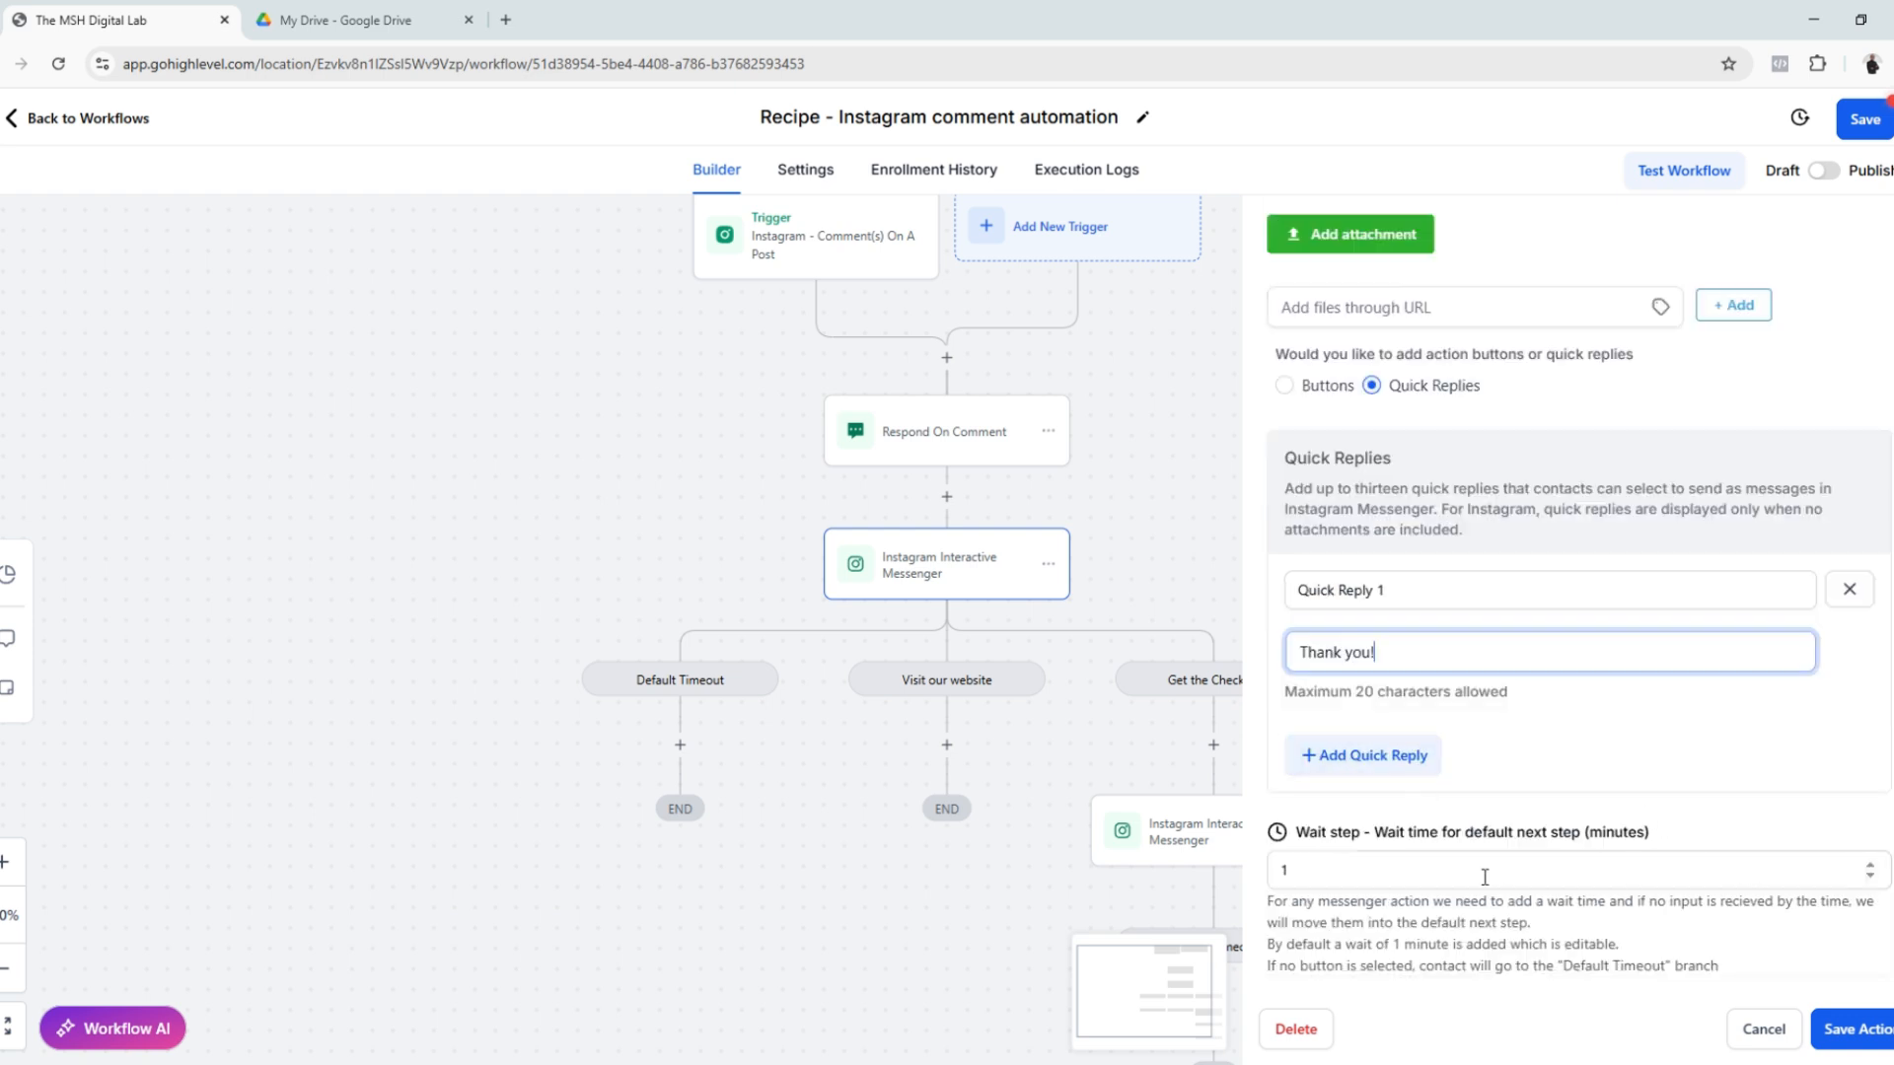
left_click_drag(1295, 833, 1725, 849)
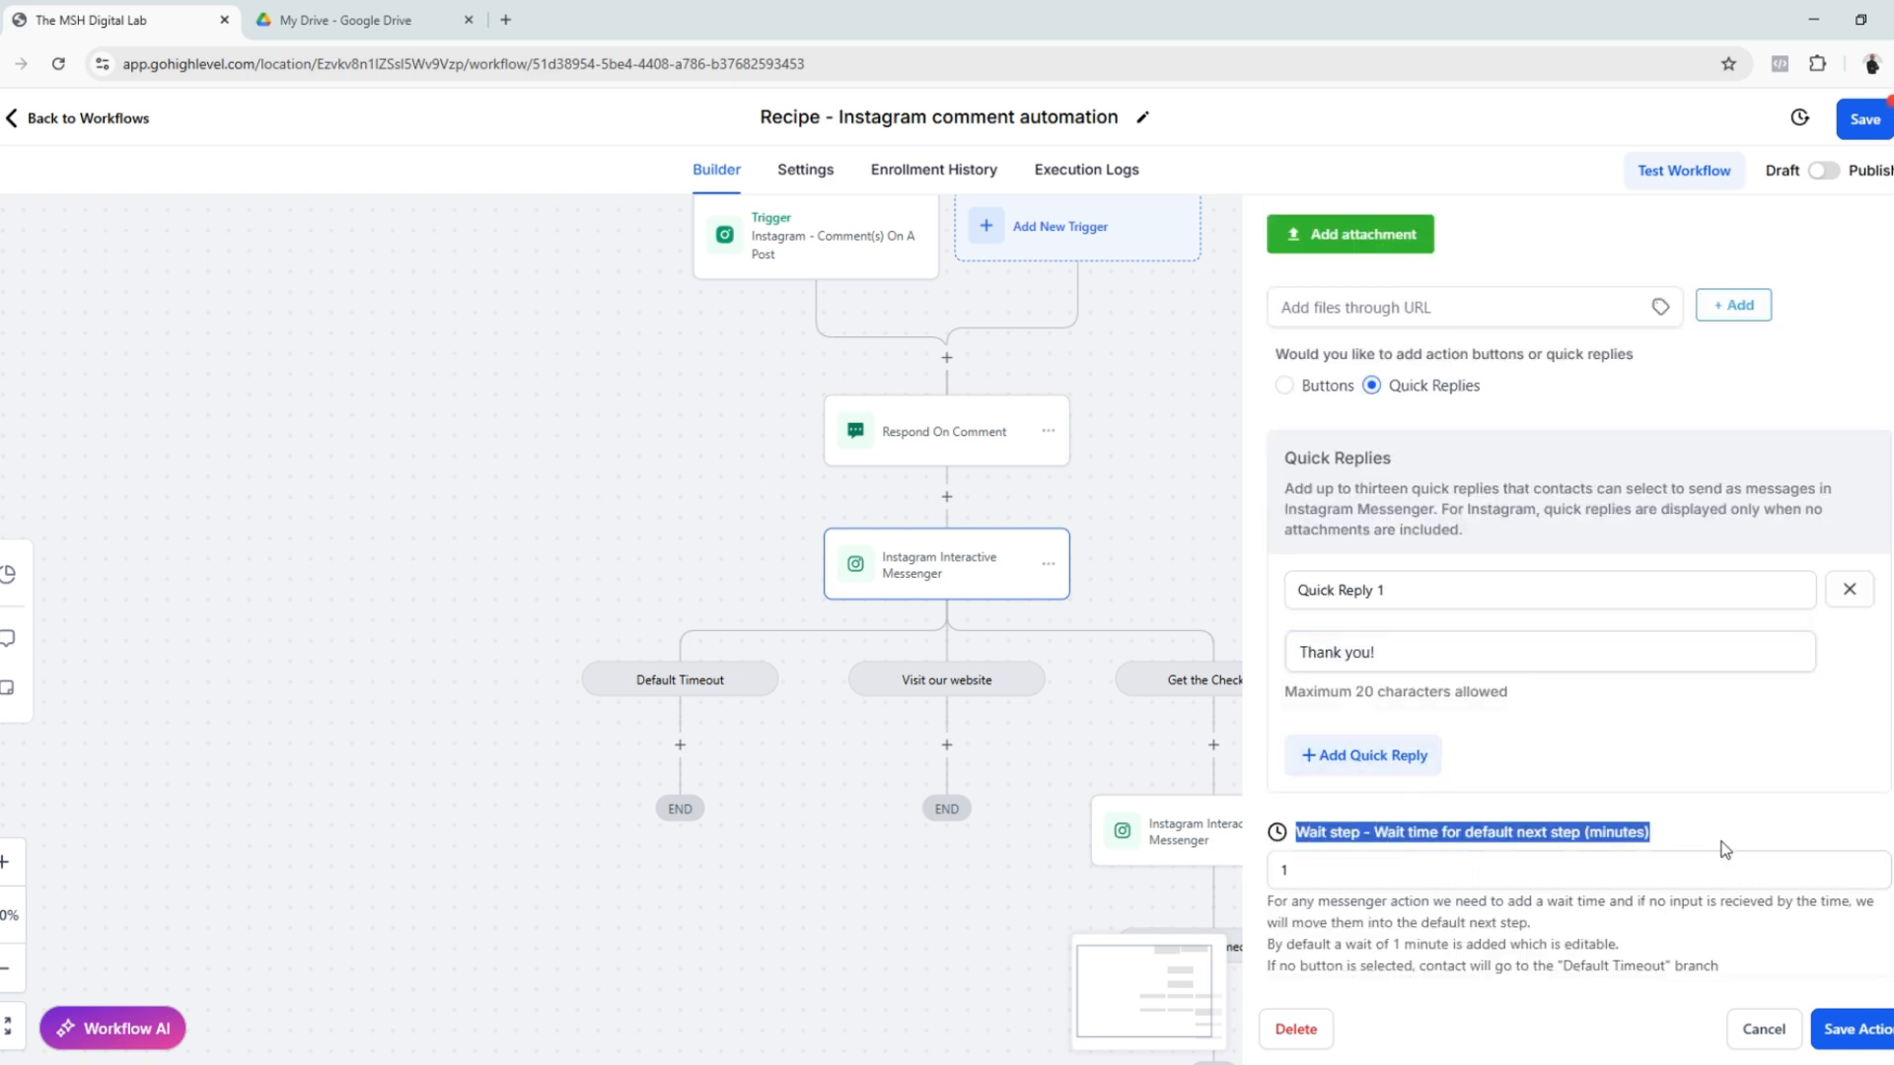
left_click(1313, 868)
left_click_drag(1385, 836, 1724, 841)
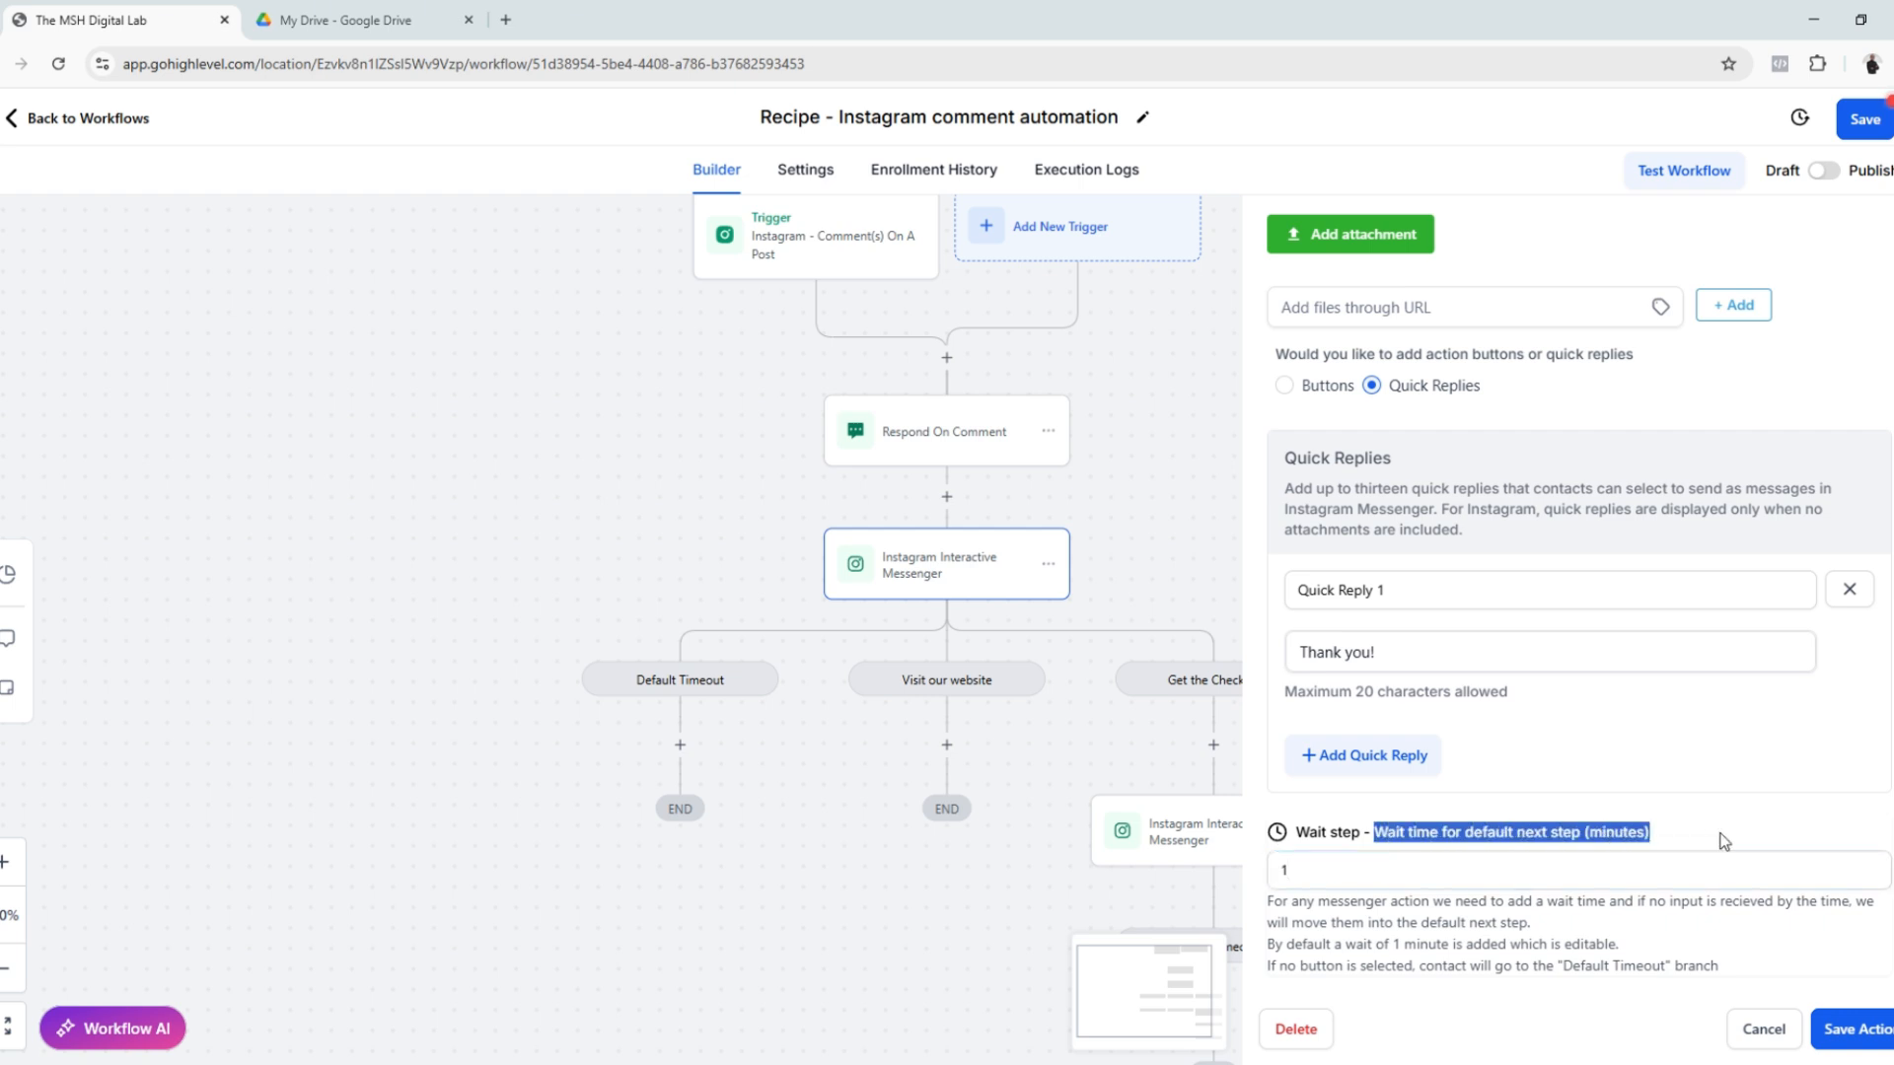
left_click(1859, 1029)
left_click(1864, 119)
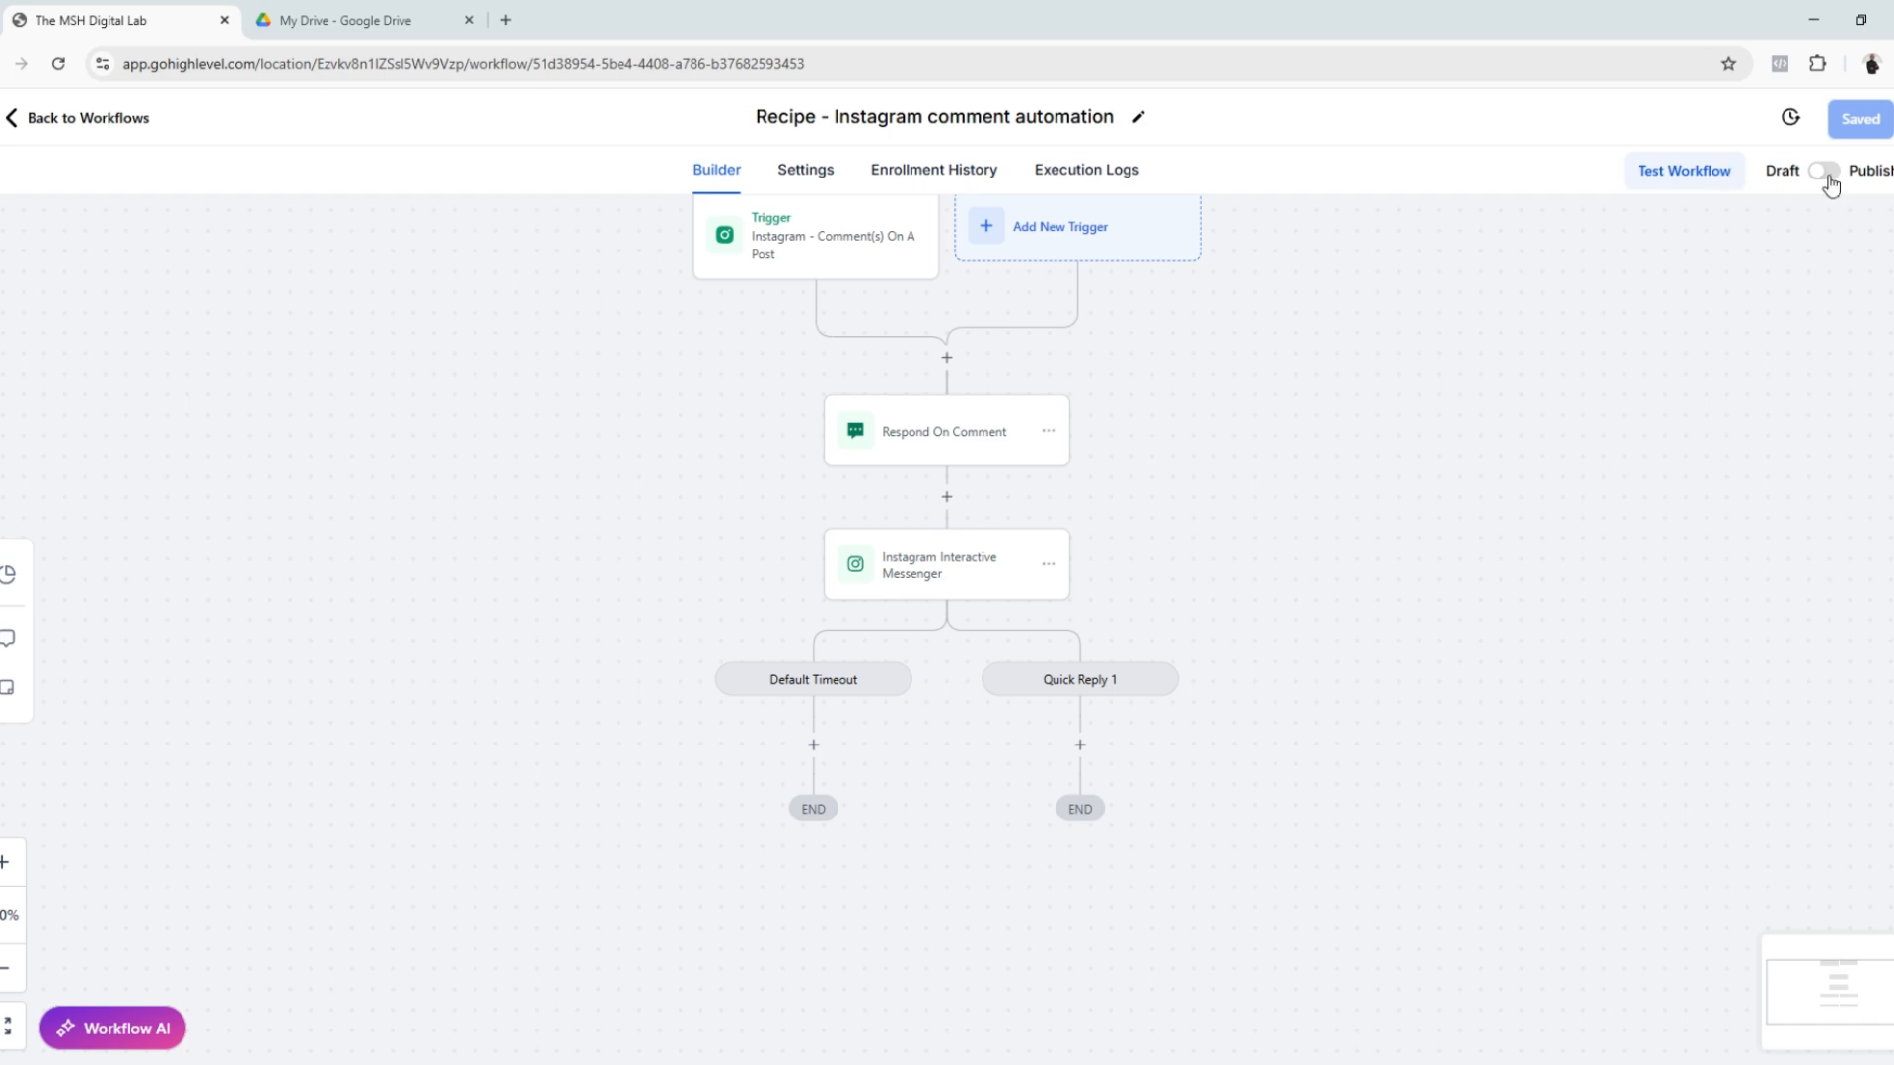
left_click(1825, 173)
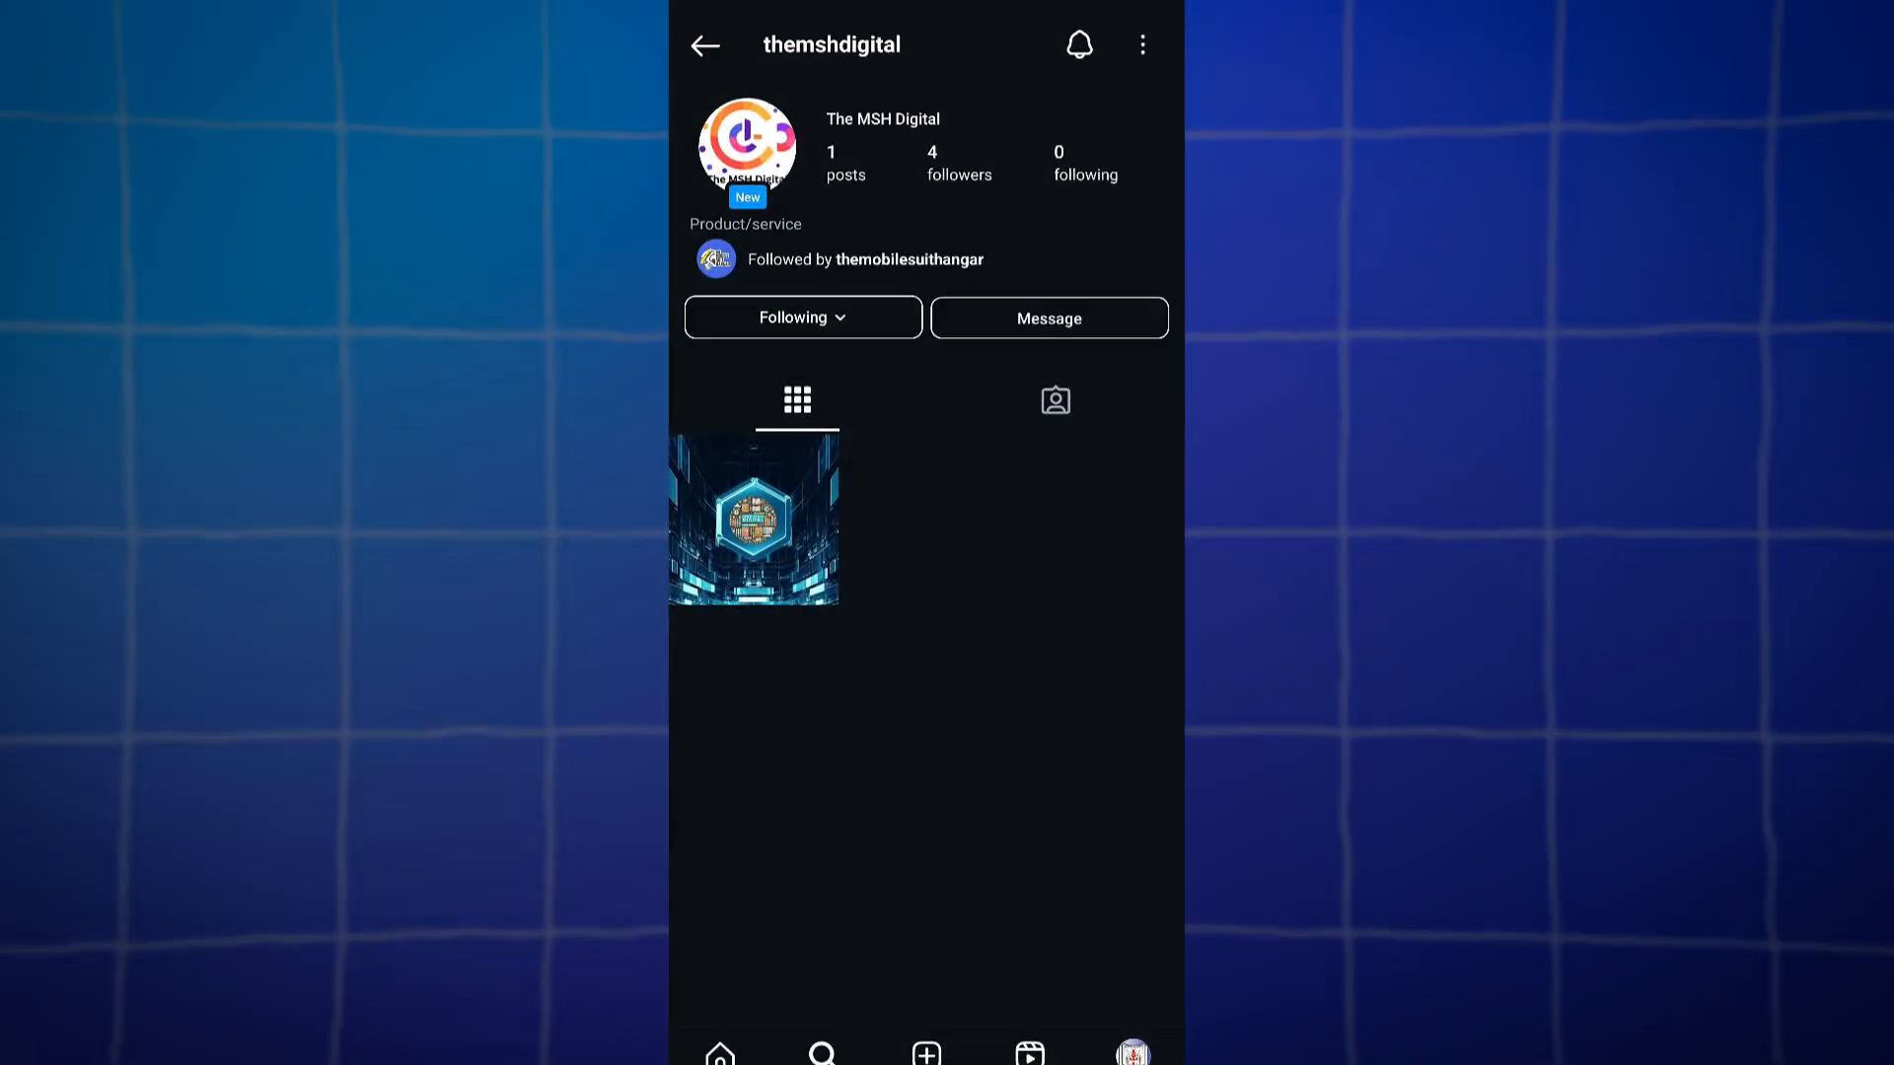
In Instagram on the phone, post the comment "GHL" on the themshdigital account's only post
left_click(753, 520)
left_click(767, 698)
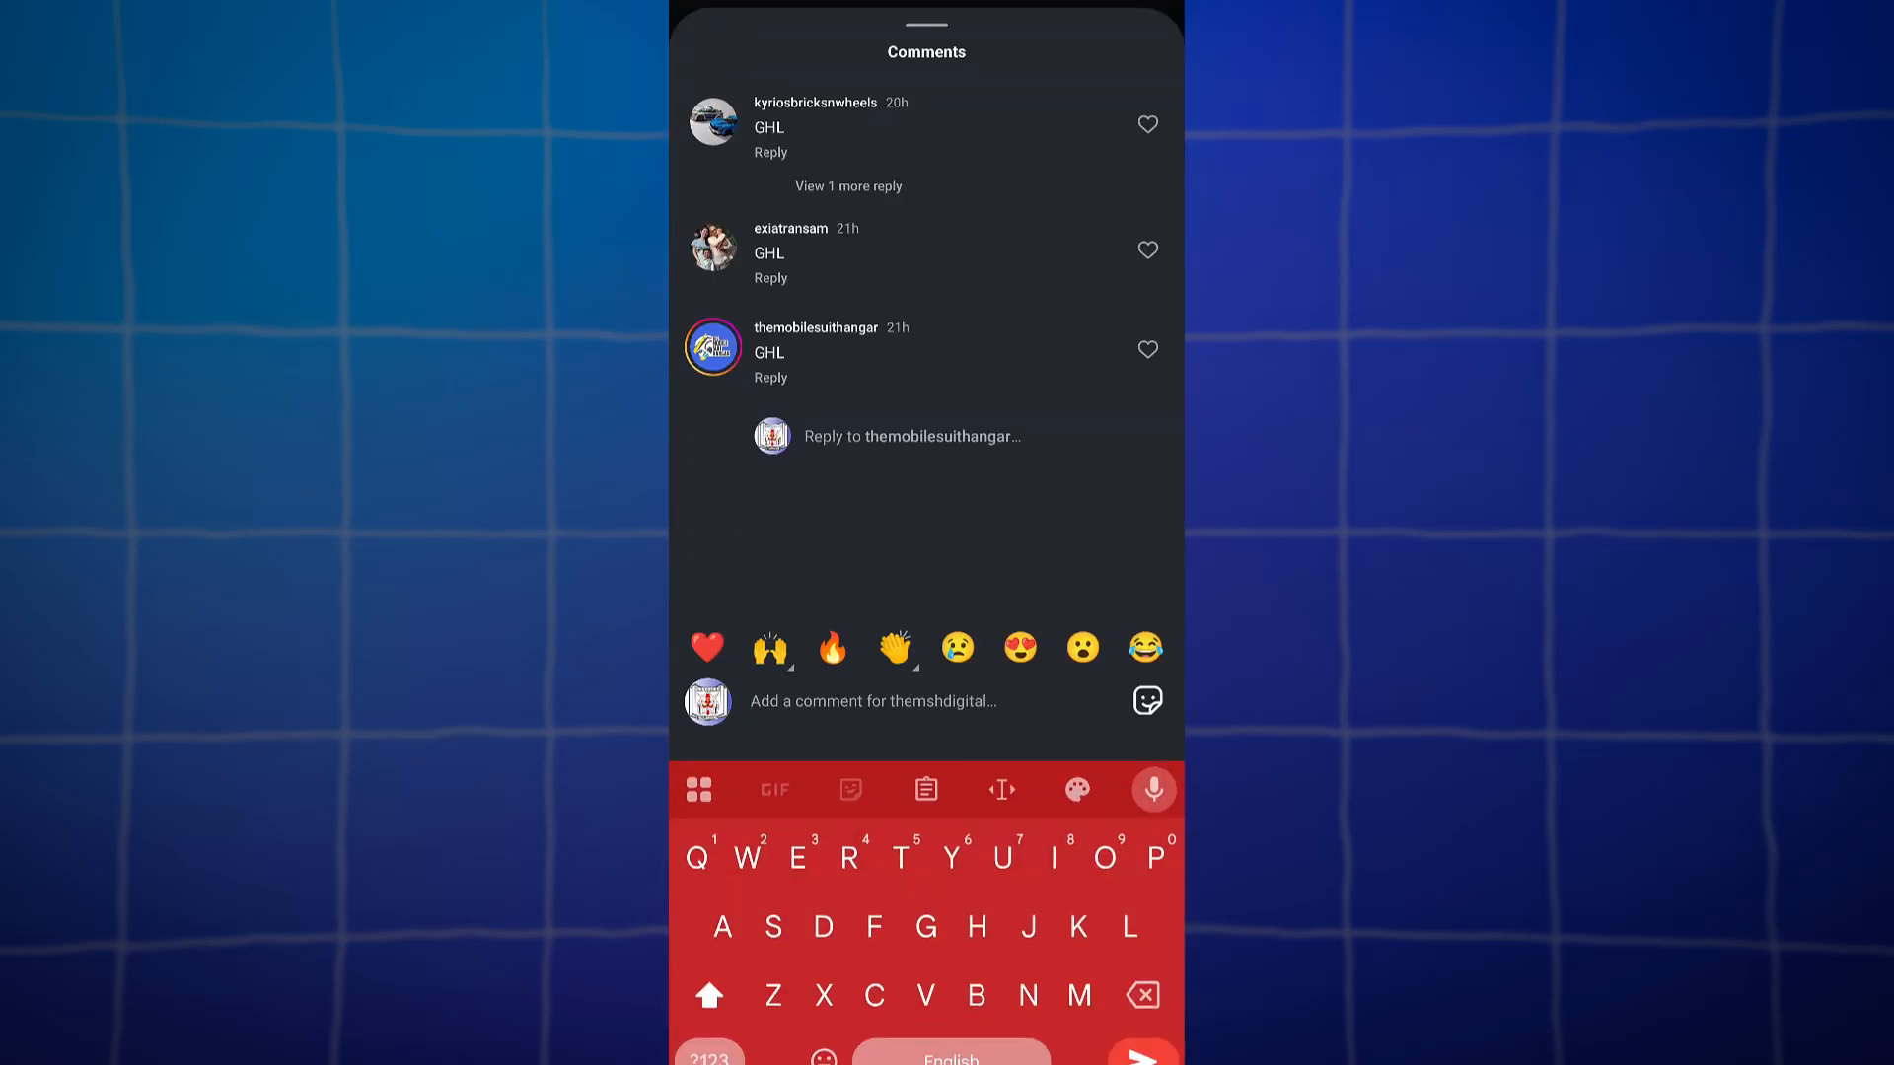
type("GHL")
key("Return")
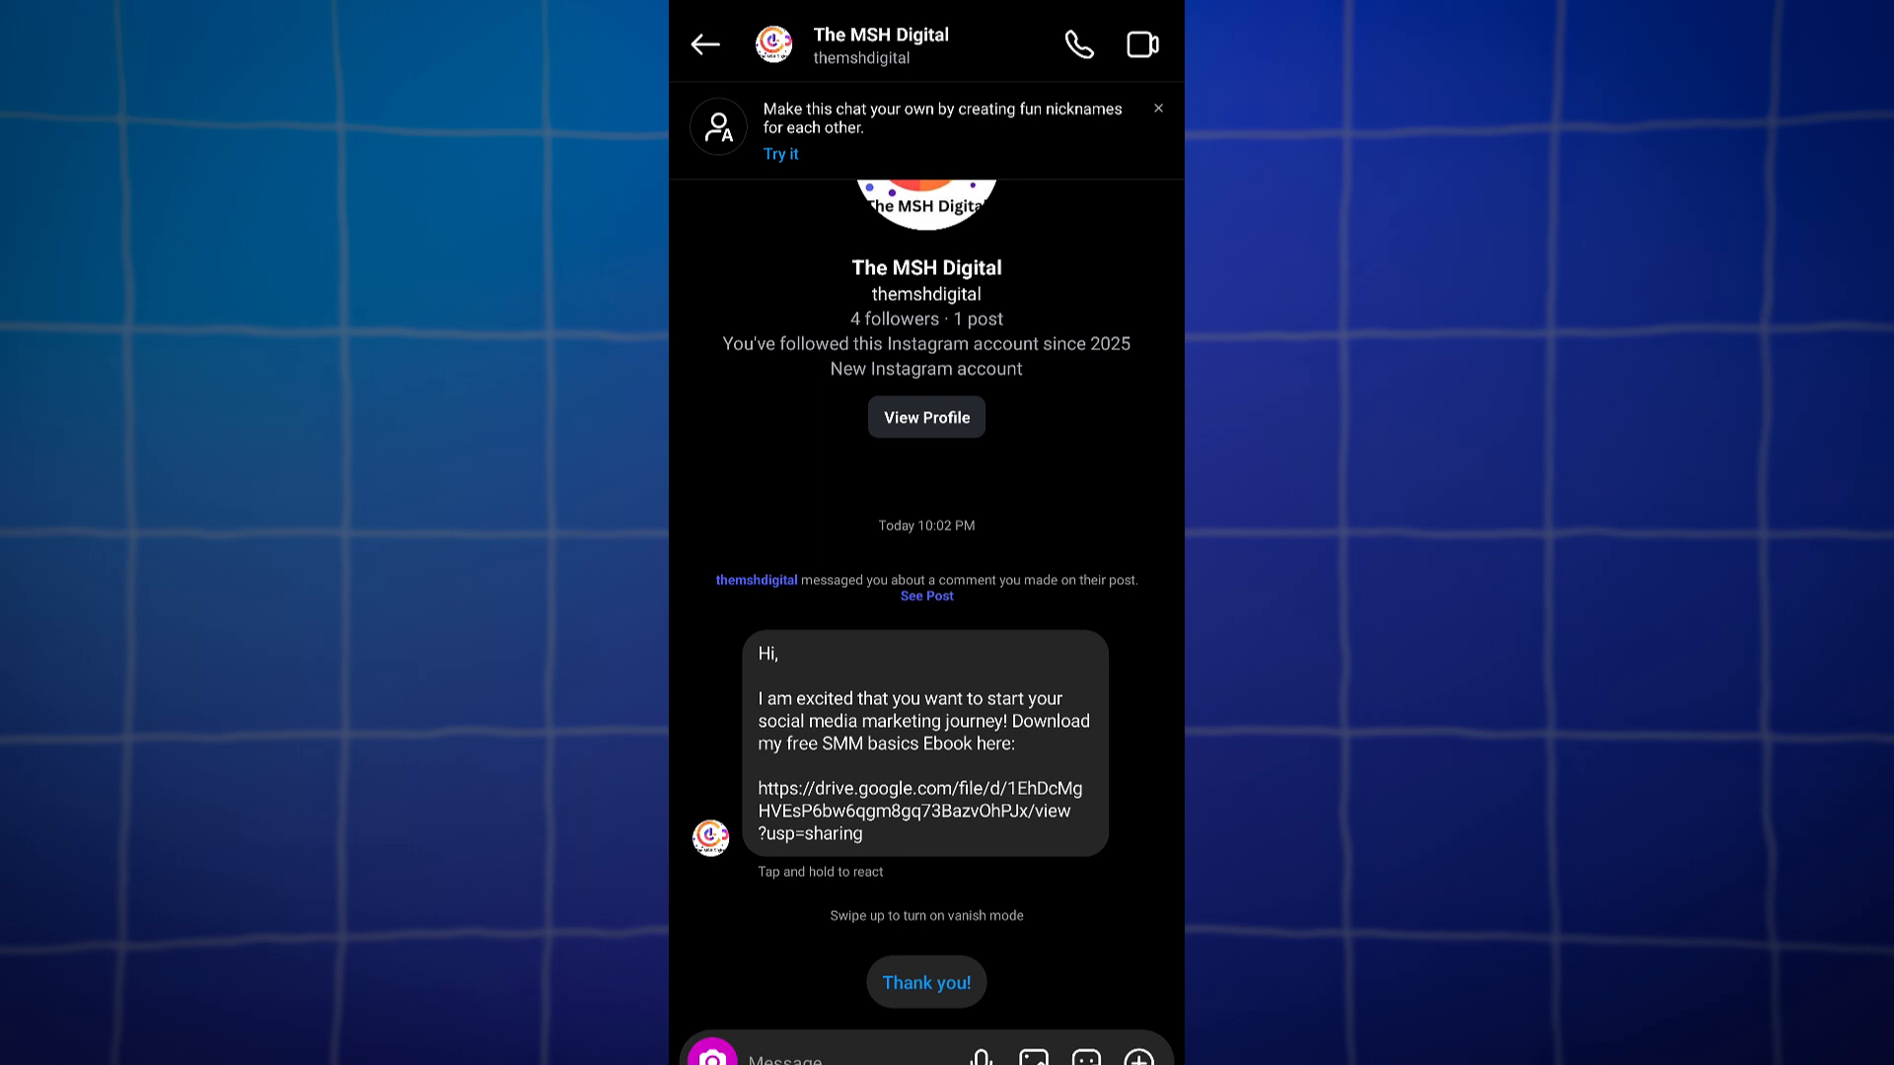
In the The MSH Digital chat, send the "Thank you!" quick reply and open the ebook's Google Drive link
left_click(926, 983)
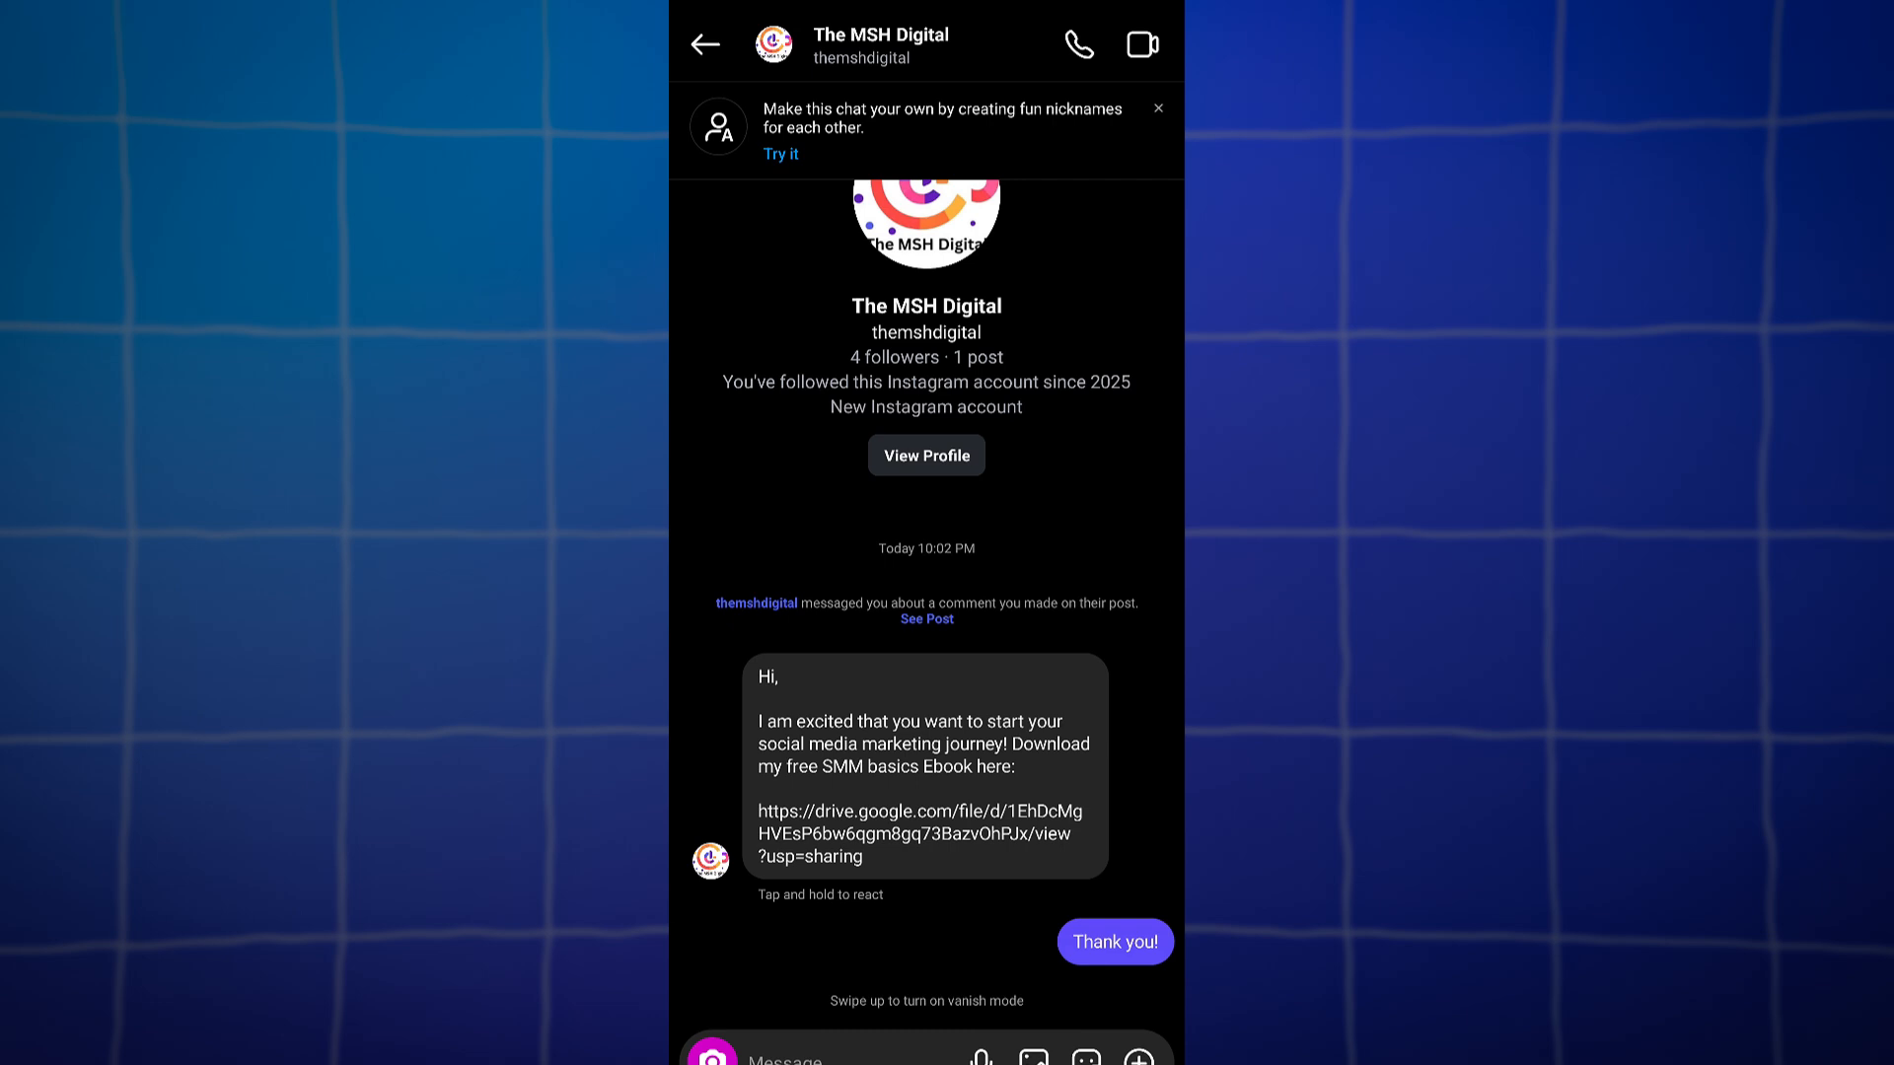
left_click(919, 833)
key("Escape")
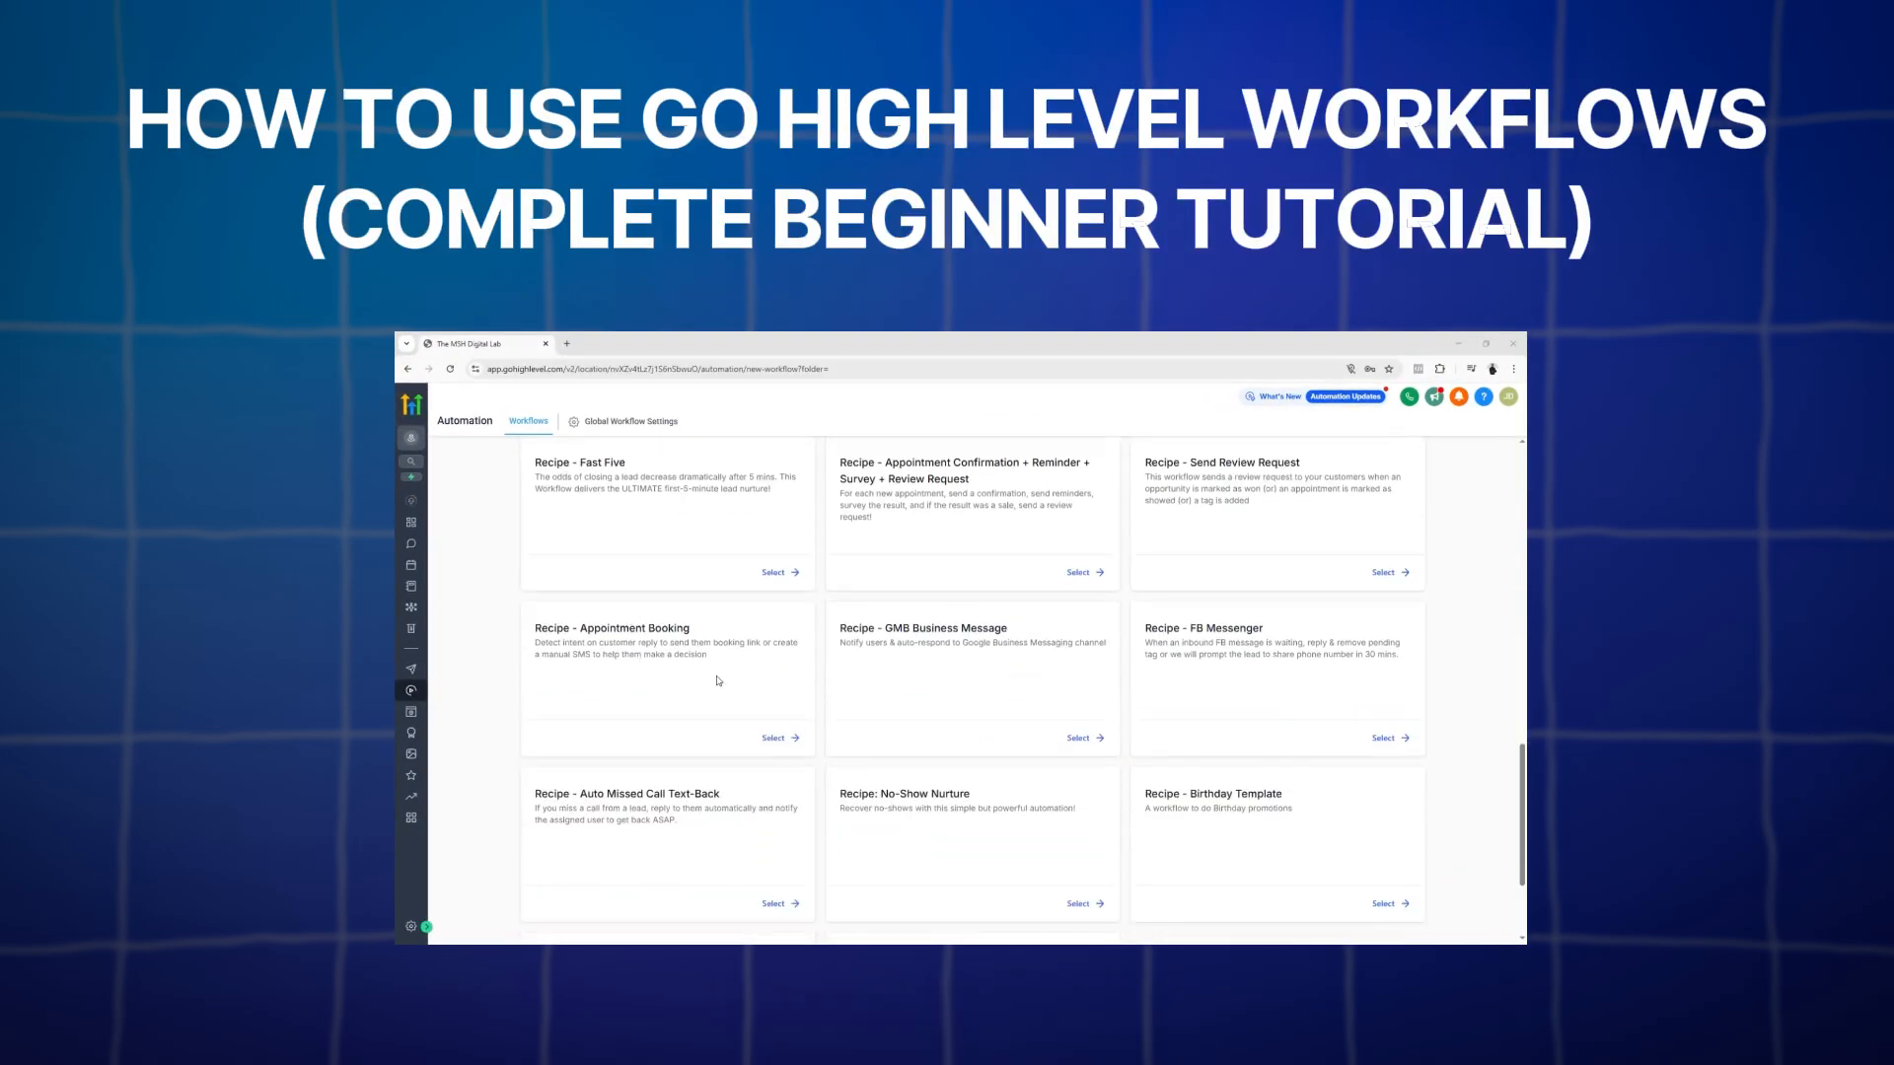
In HighLevel, create a workflow from the "Recipe - Appointment Booking" template and look through its branches
left_click(778, 739)
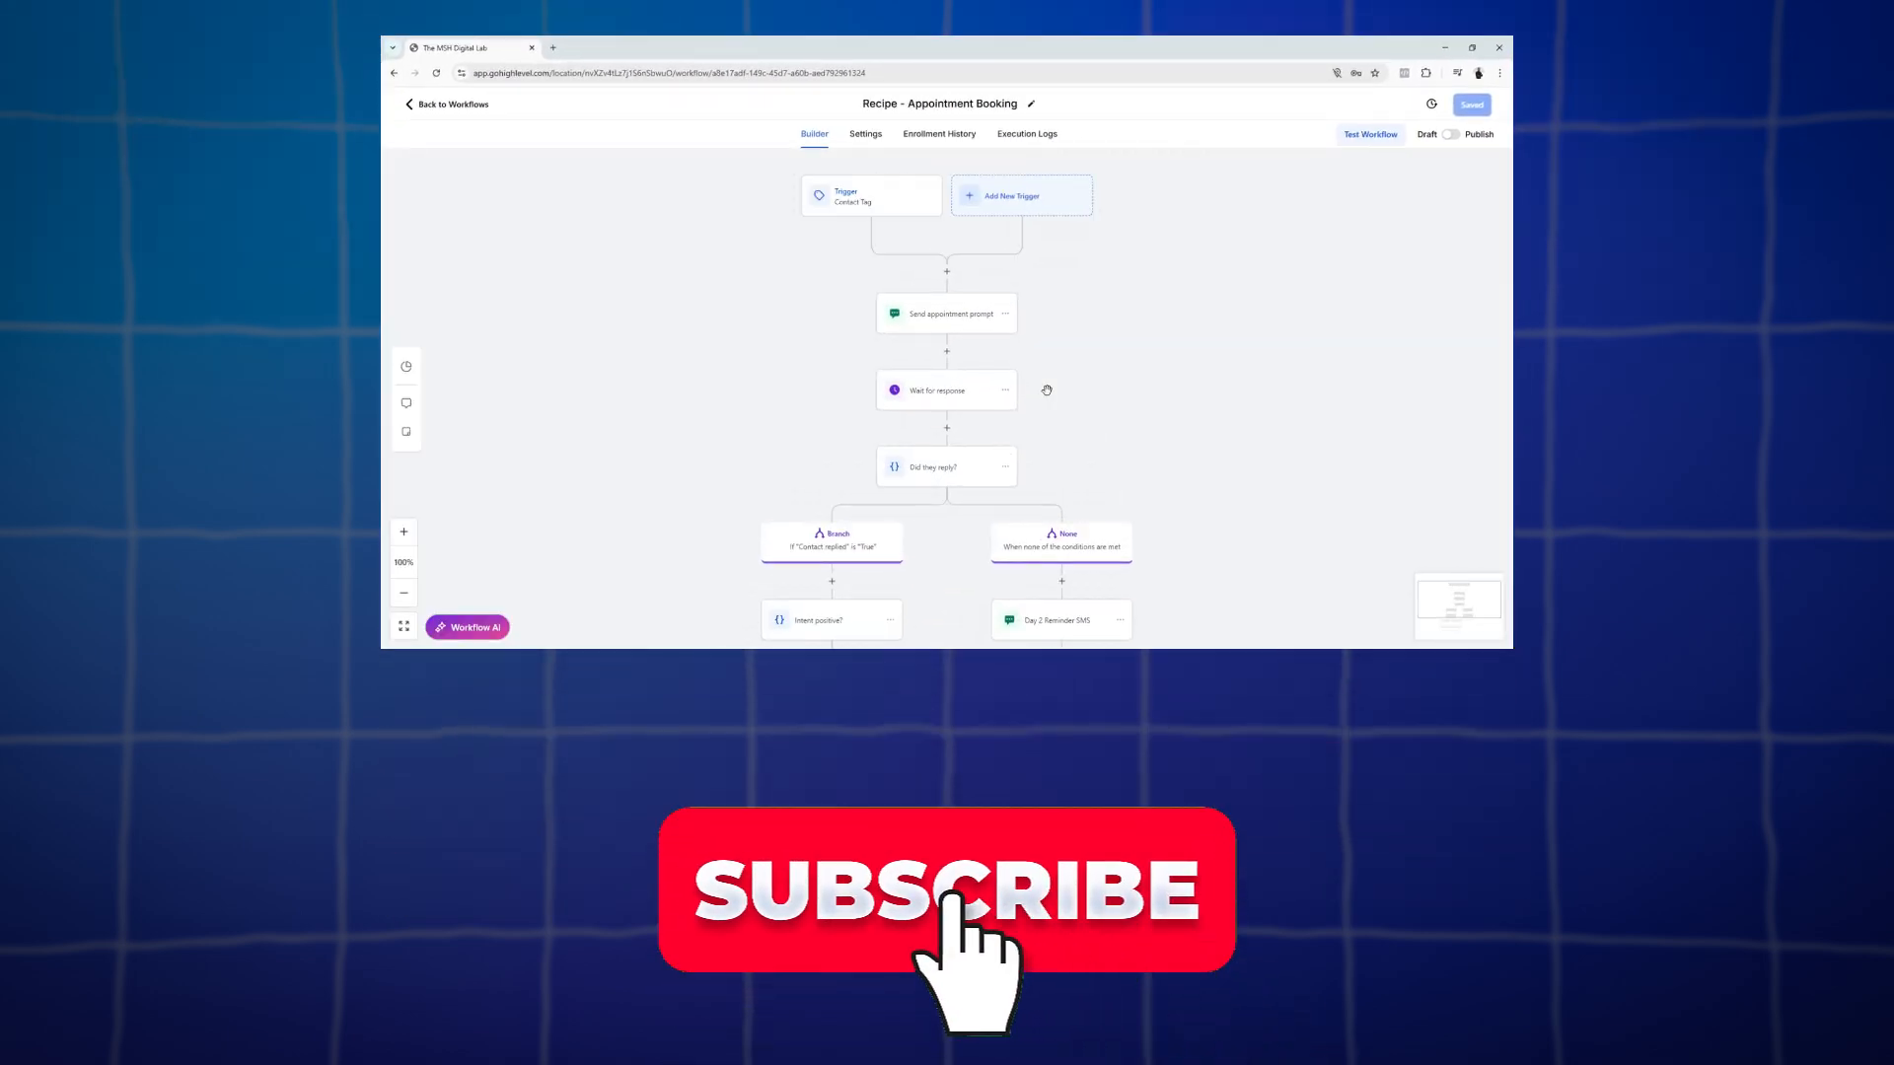
scroll(1046, 389, "down", 1)
scroll(1047, 389, "down", 3)
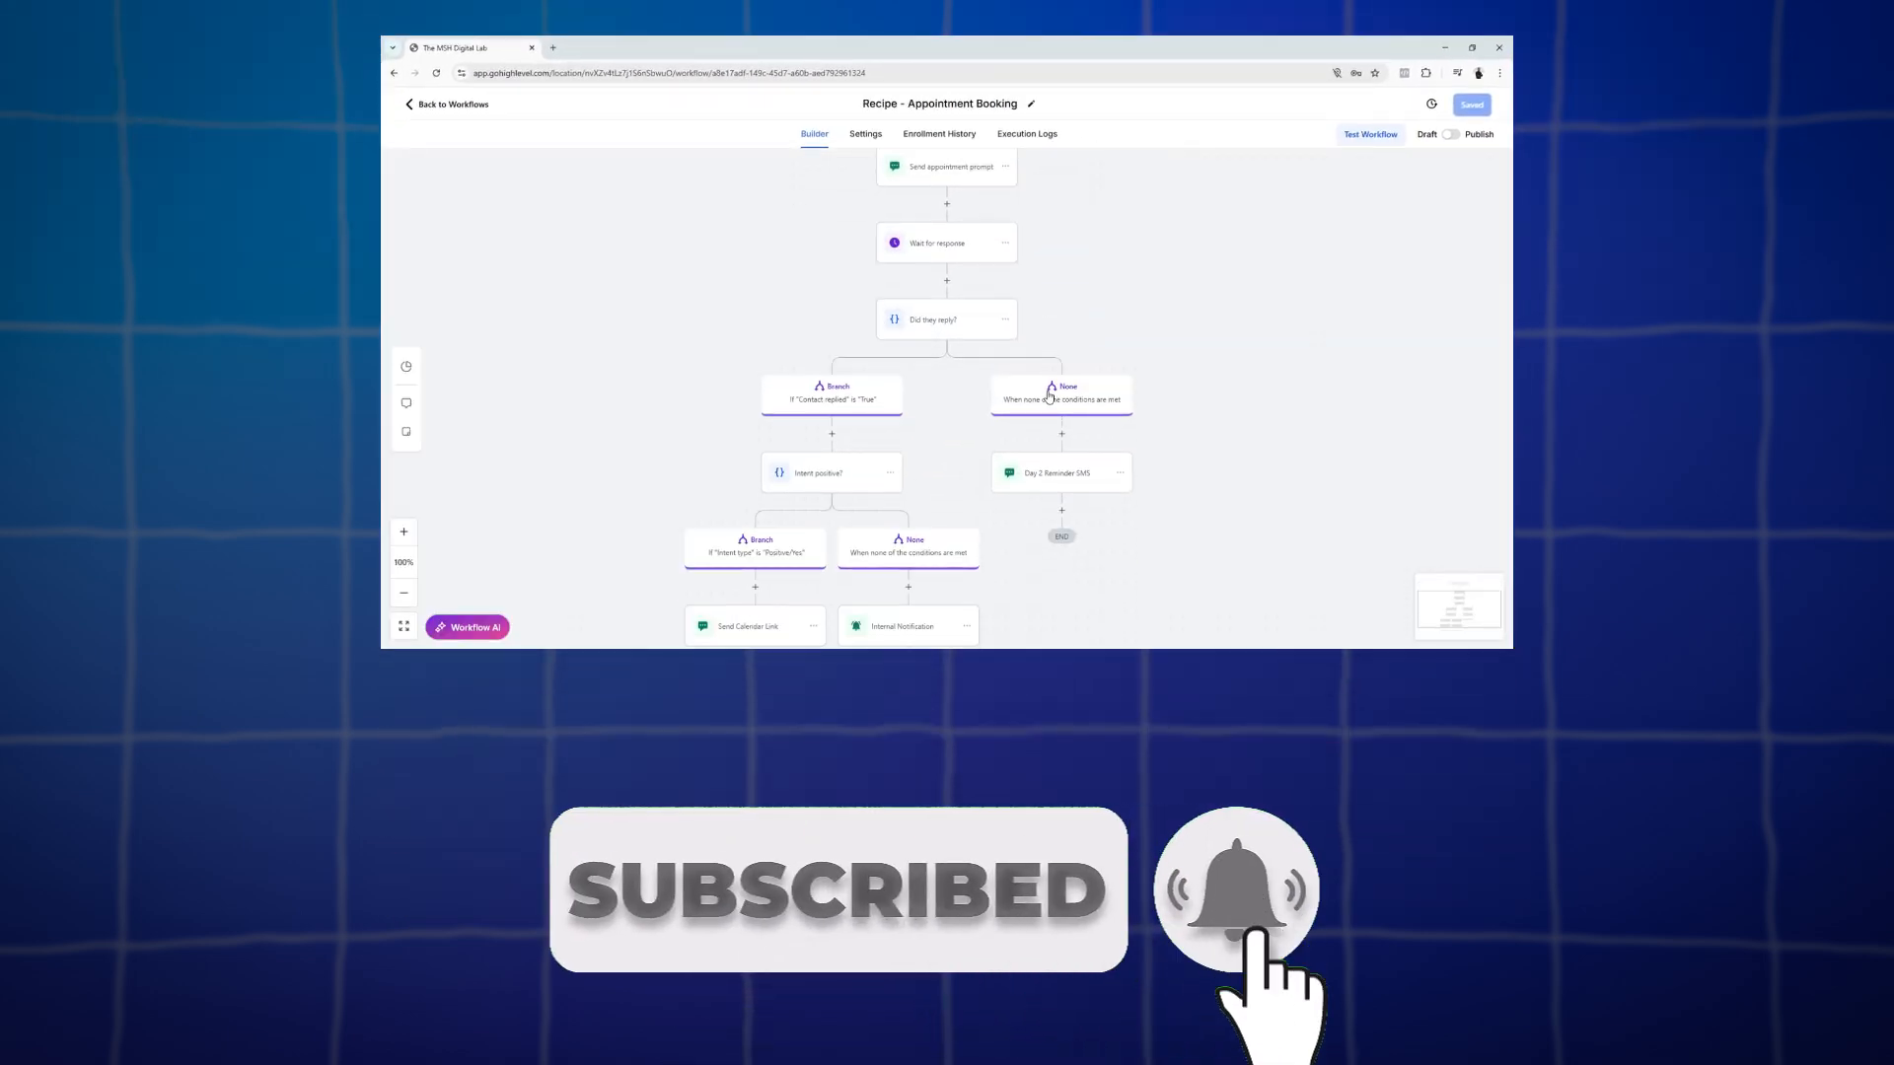
scroll(1046, 390, "down", 1)
scroll(1046, 391, "up", 6)
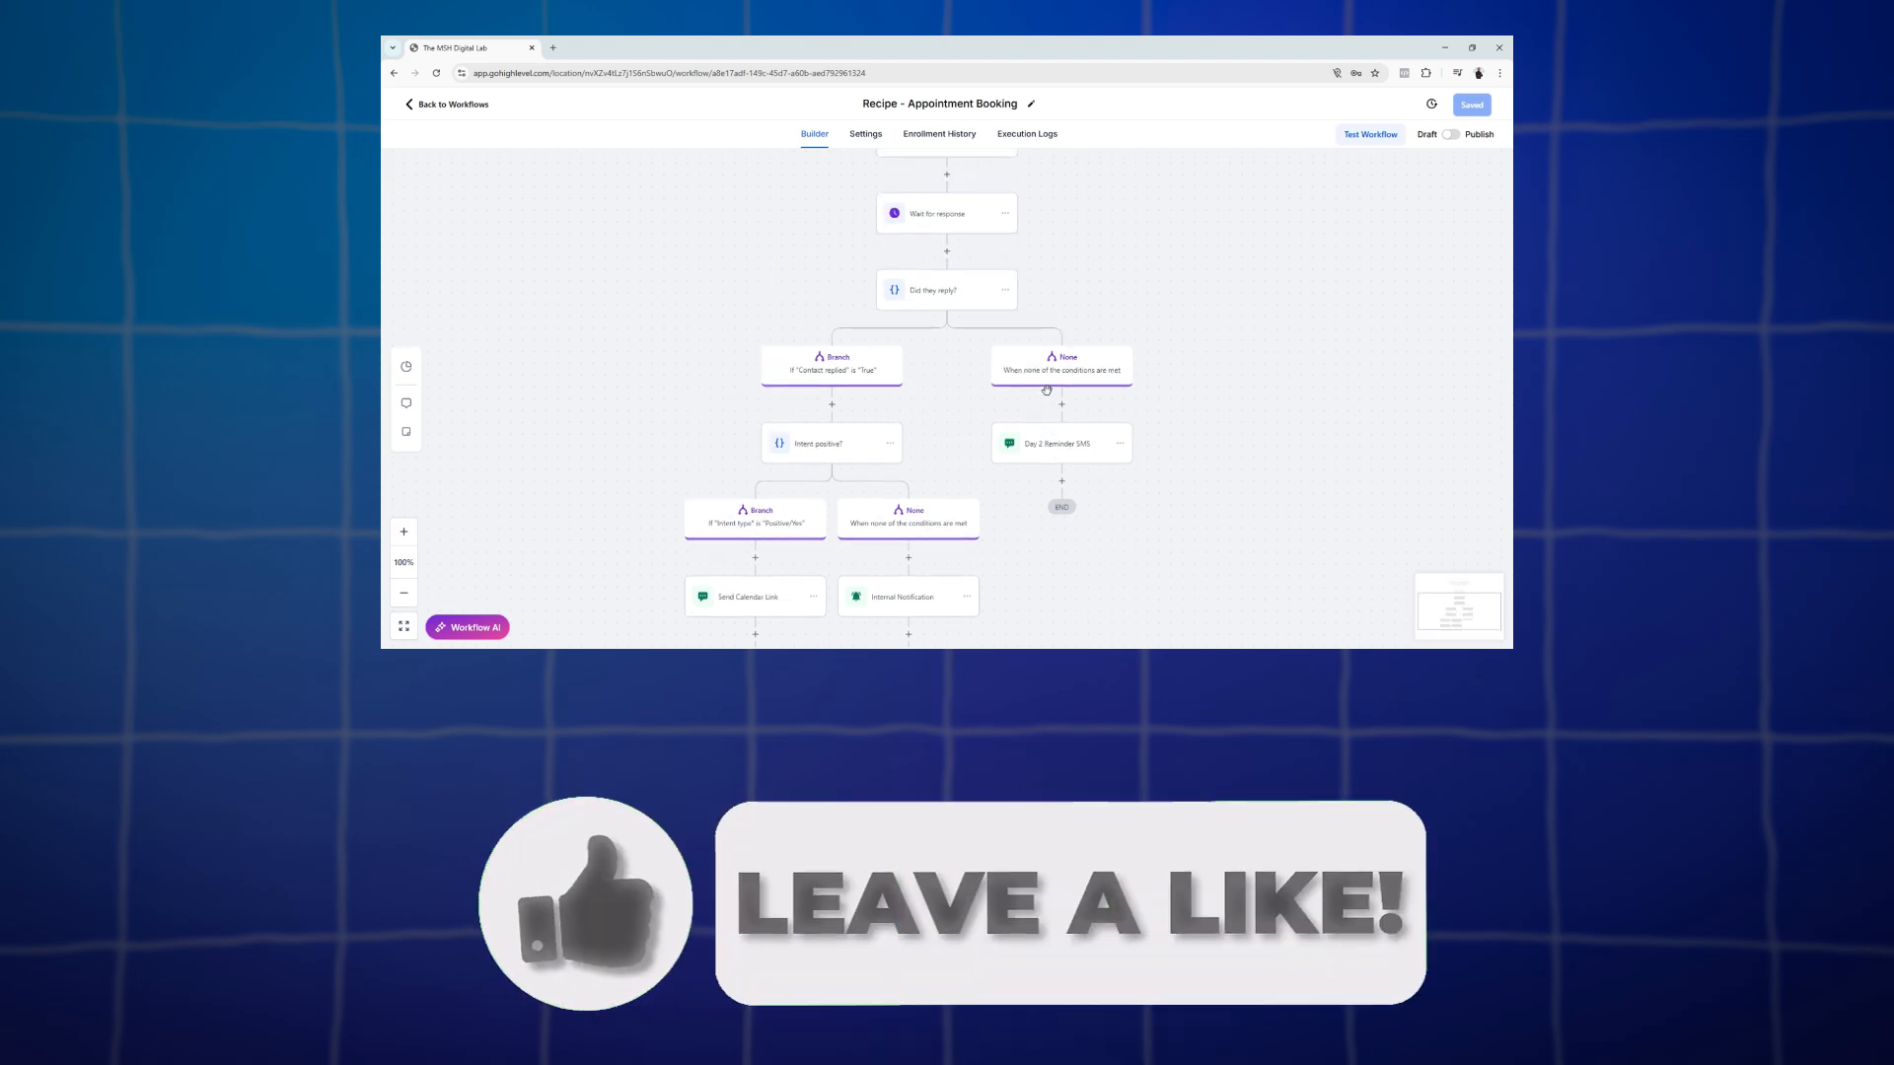